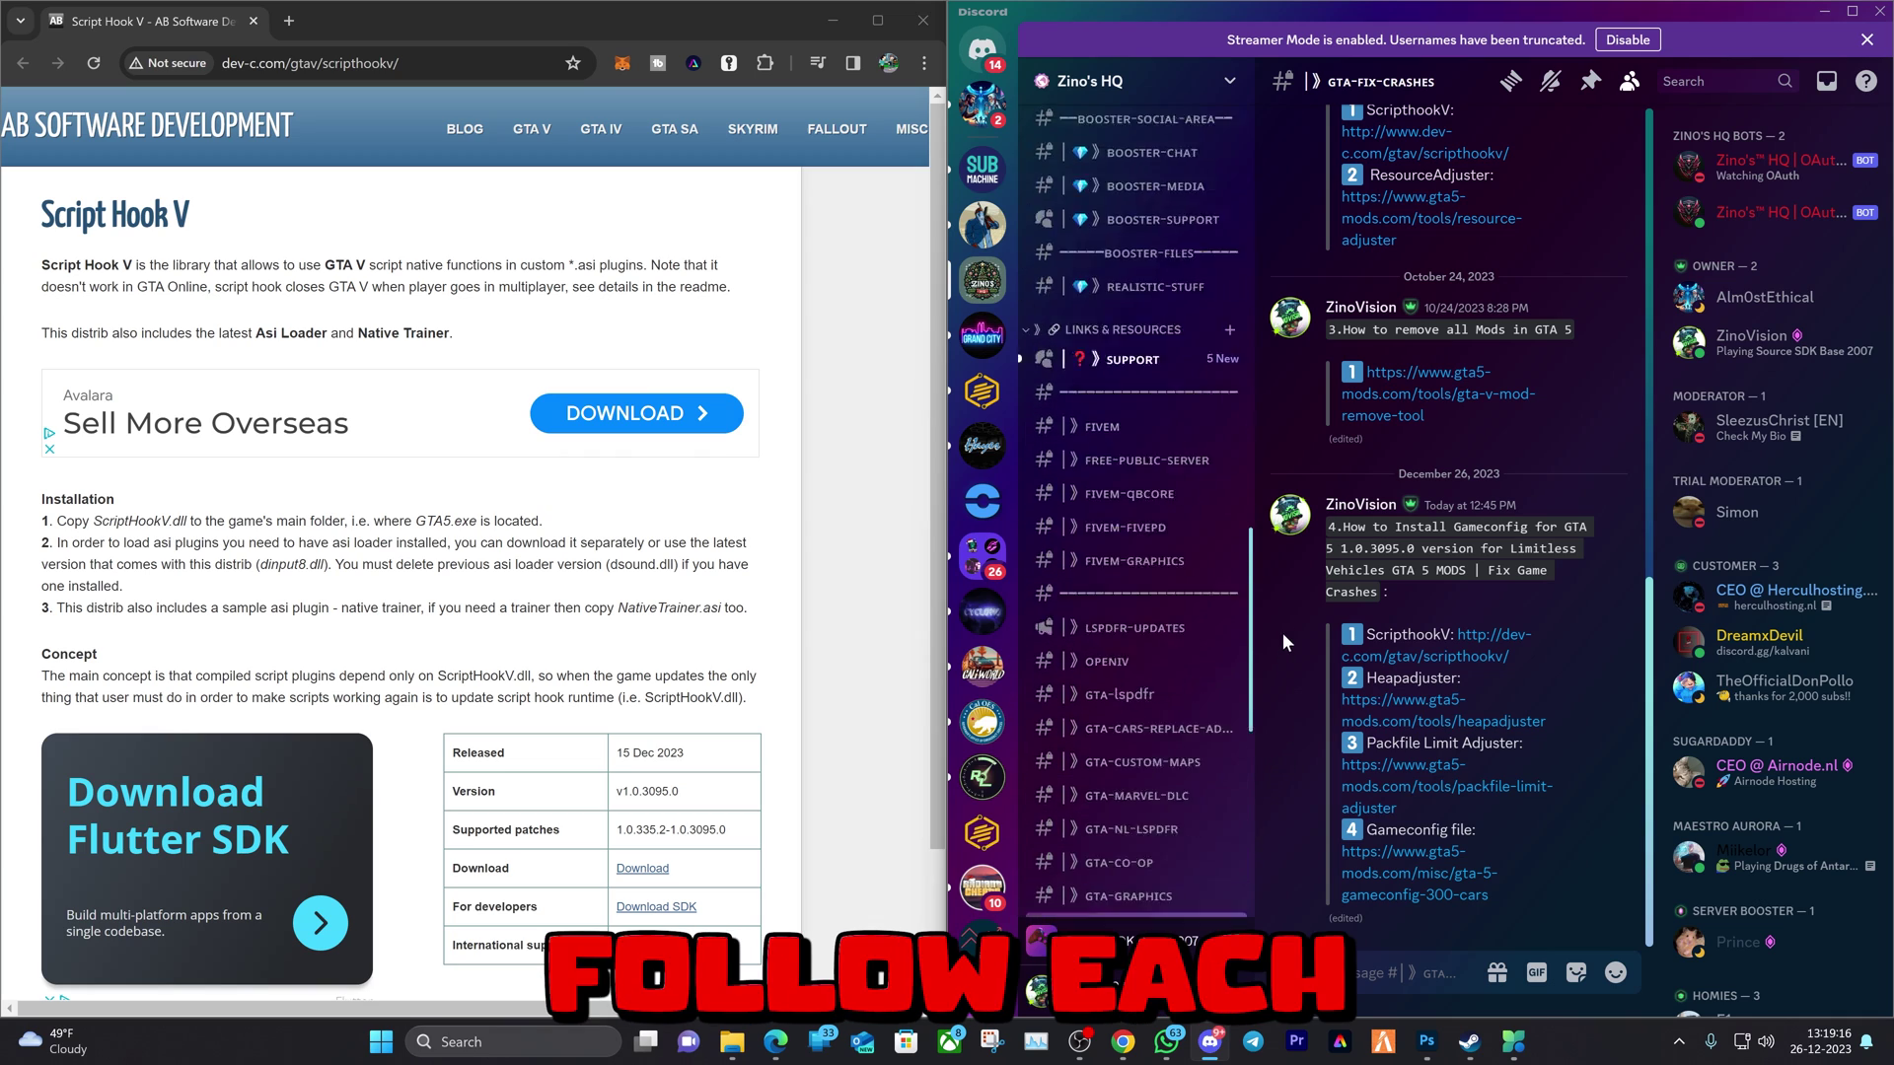
{"action": "scroll", "coordinate": [1139, 518], "scroll_direction": "down", "scroll_amount": 8}
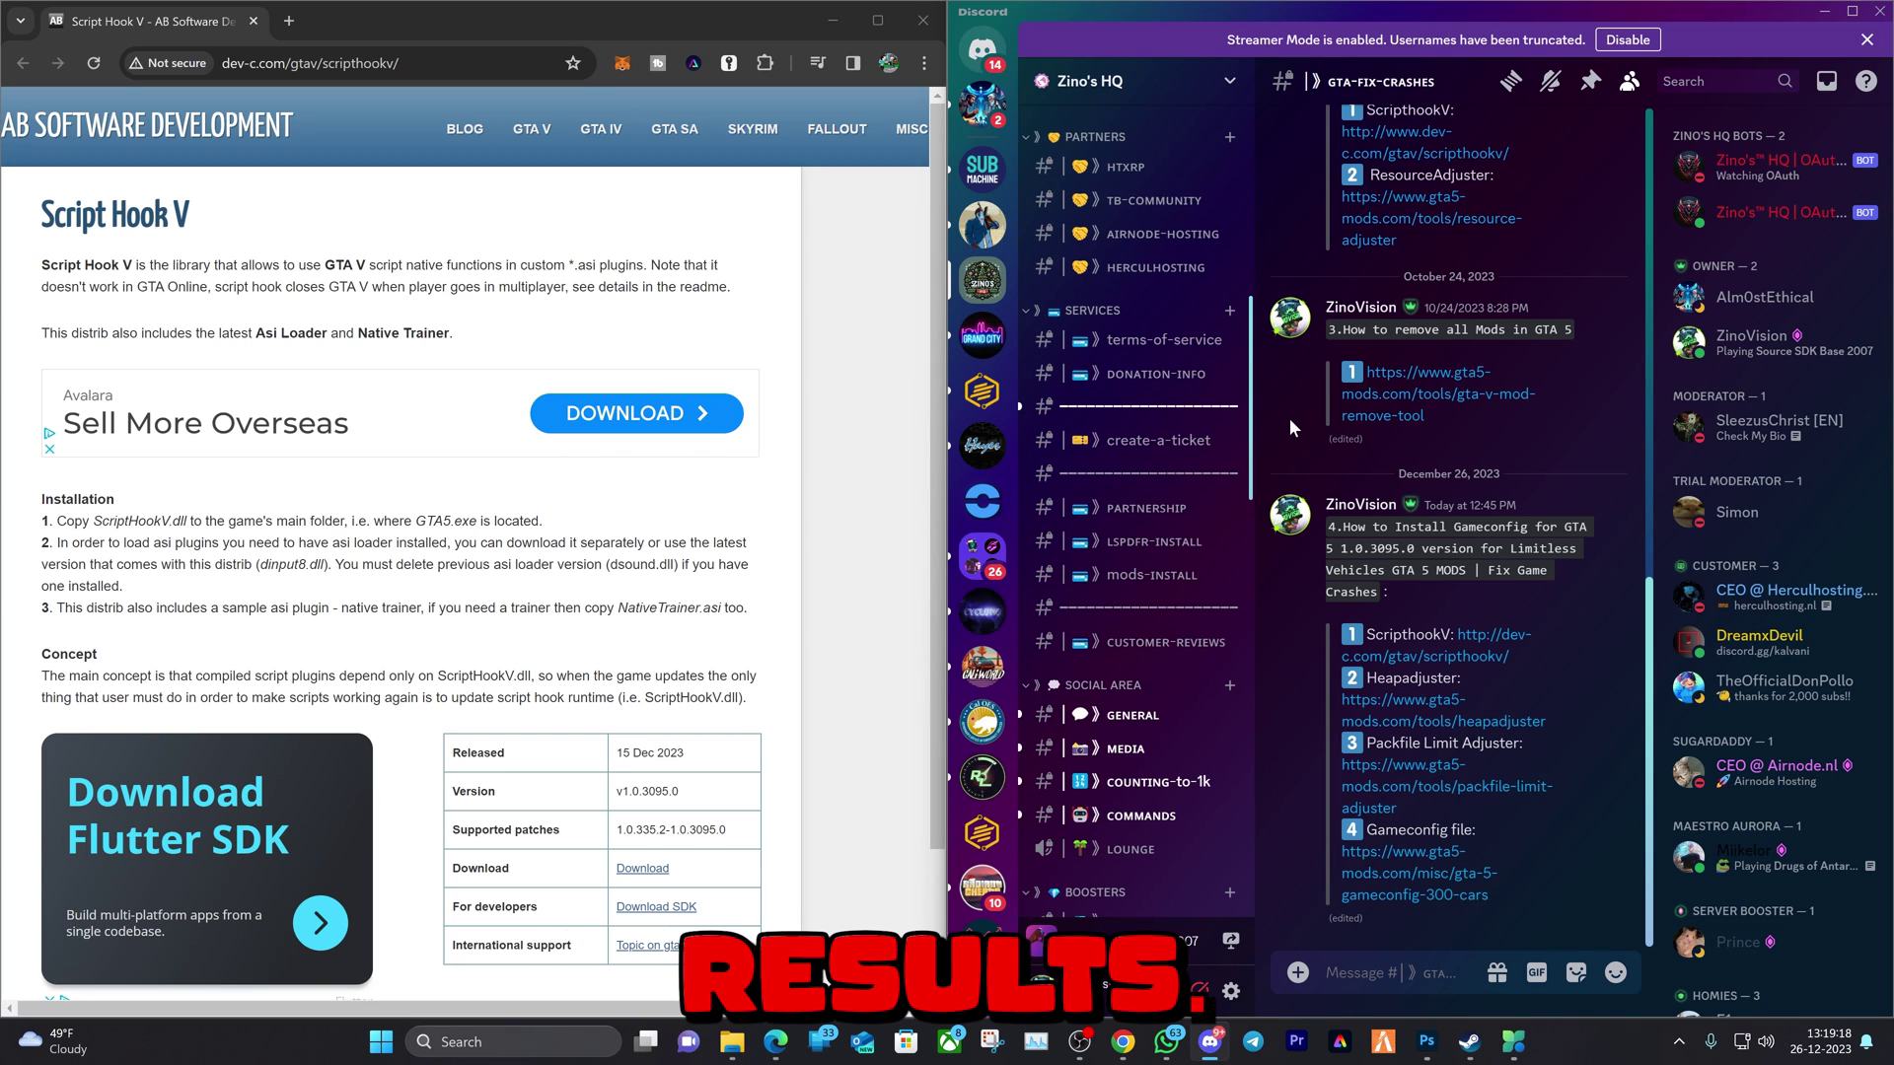
{"action": "scroll", "coordinate": [1139, 519], "scroll_direction": "up", "scroll_amount": 8}
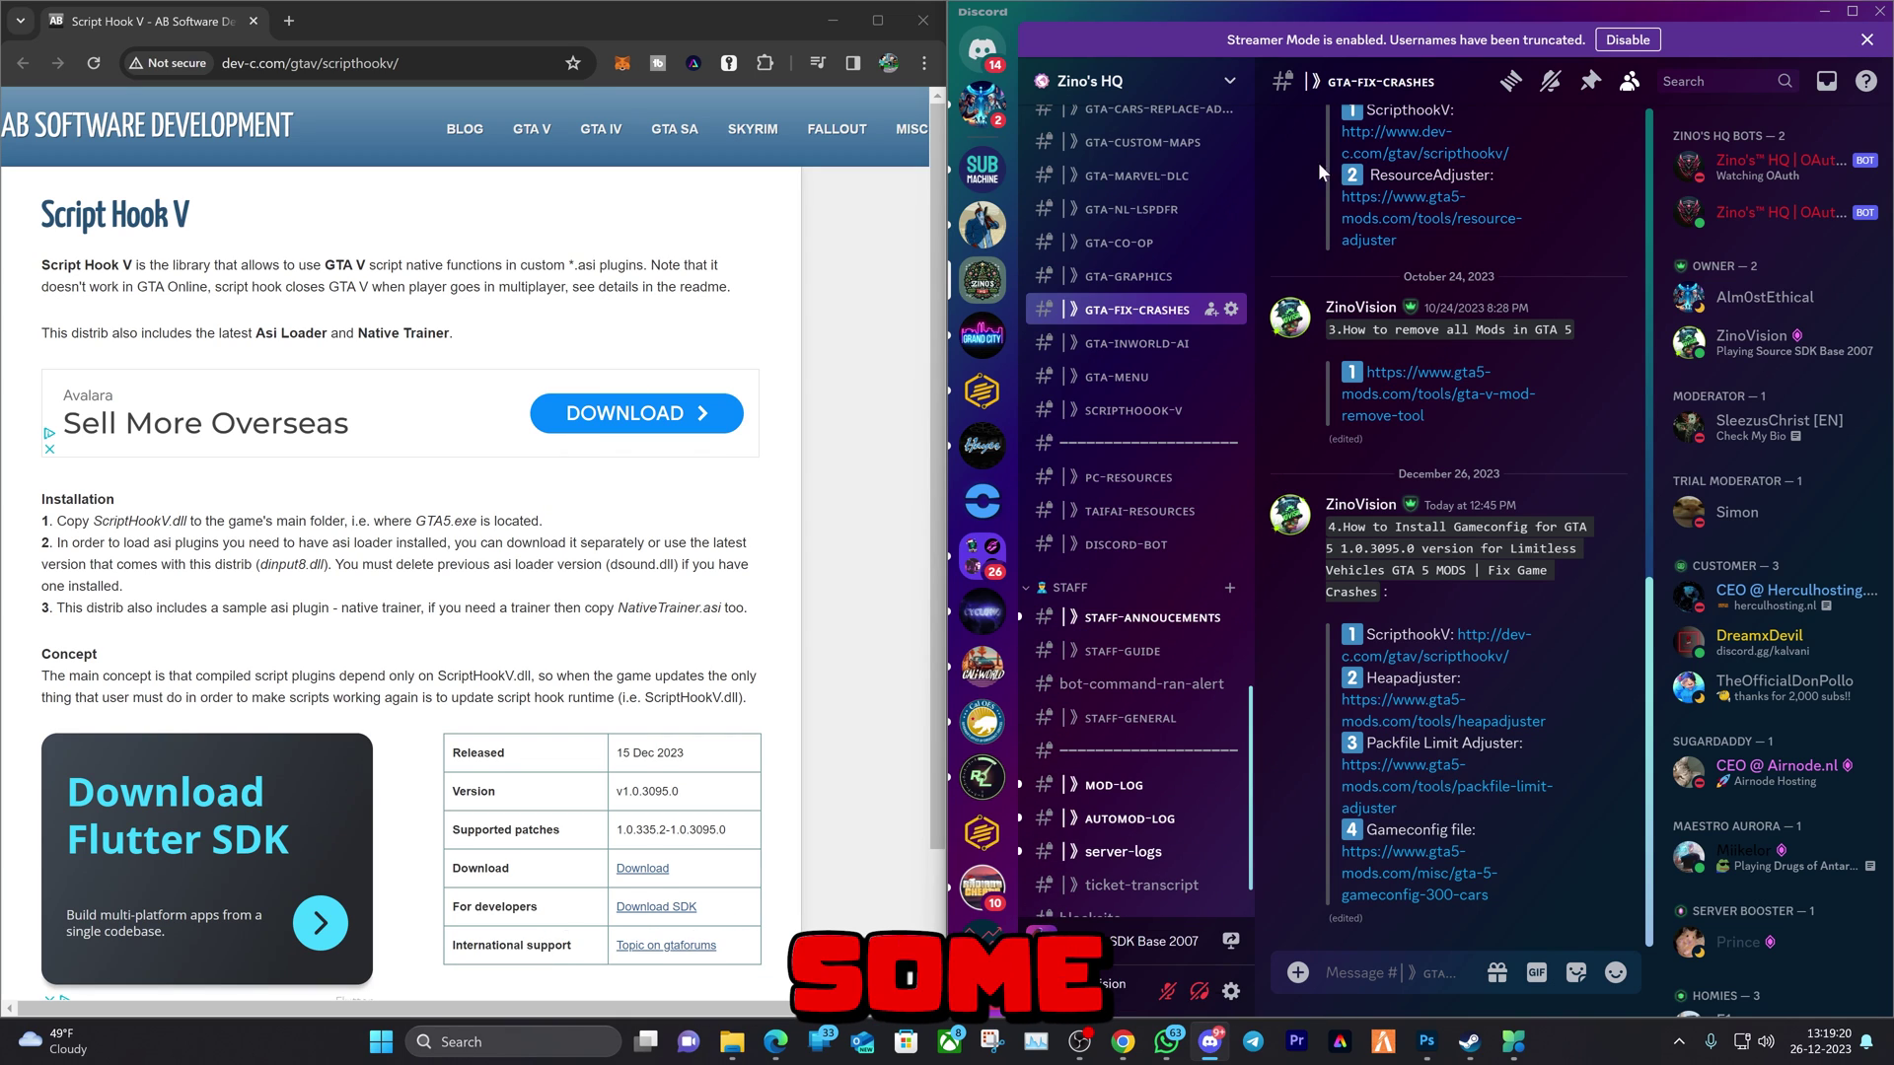
{"action": "scroll", "coordinate": [1317, 160], "scroll_direction": "up", "scroll_amount": 8}
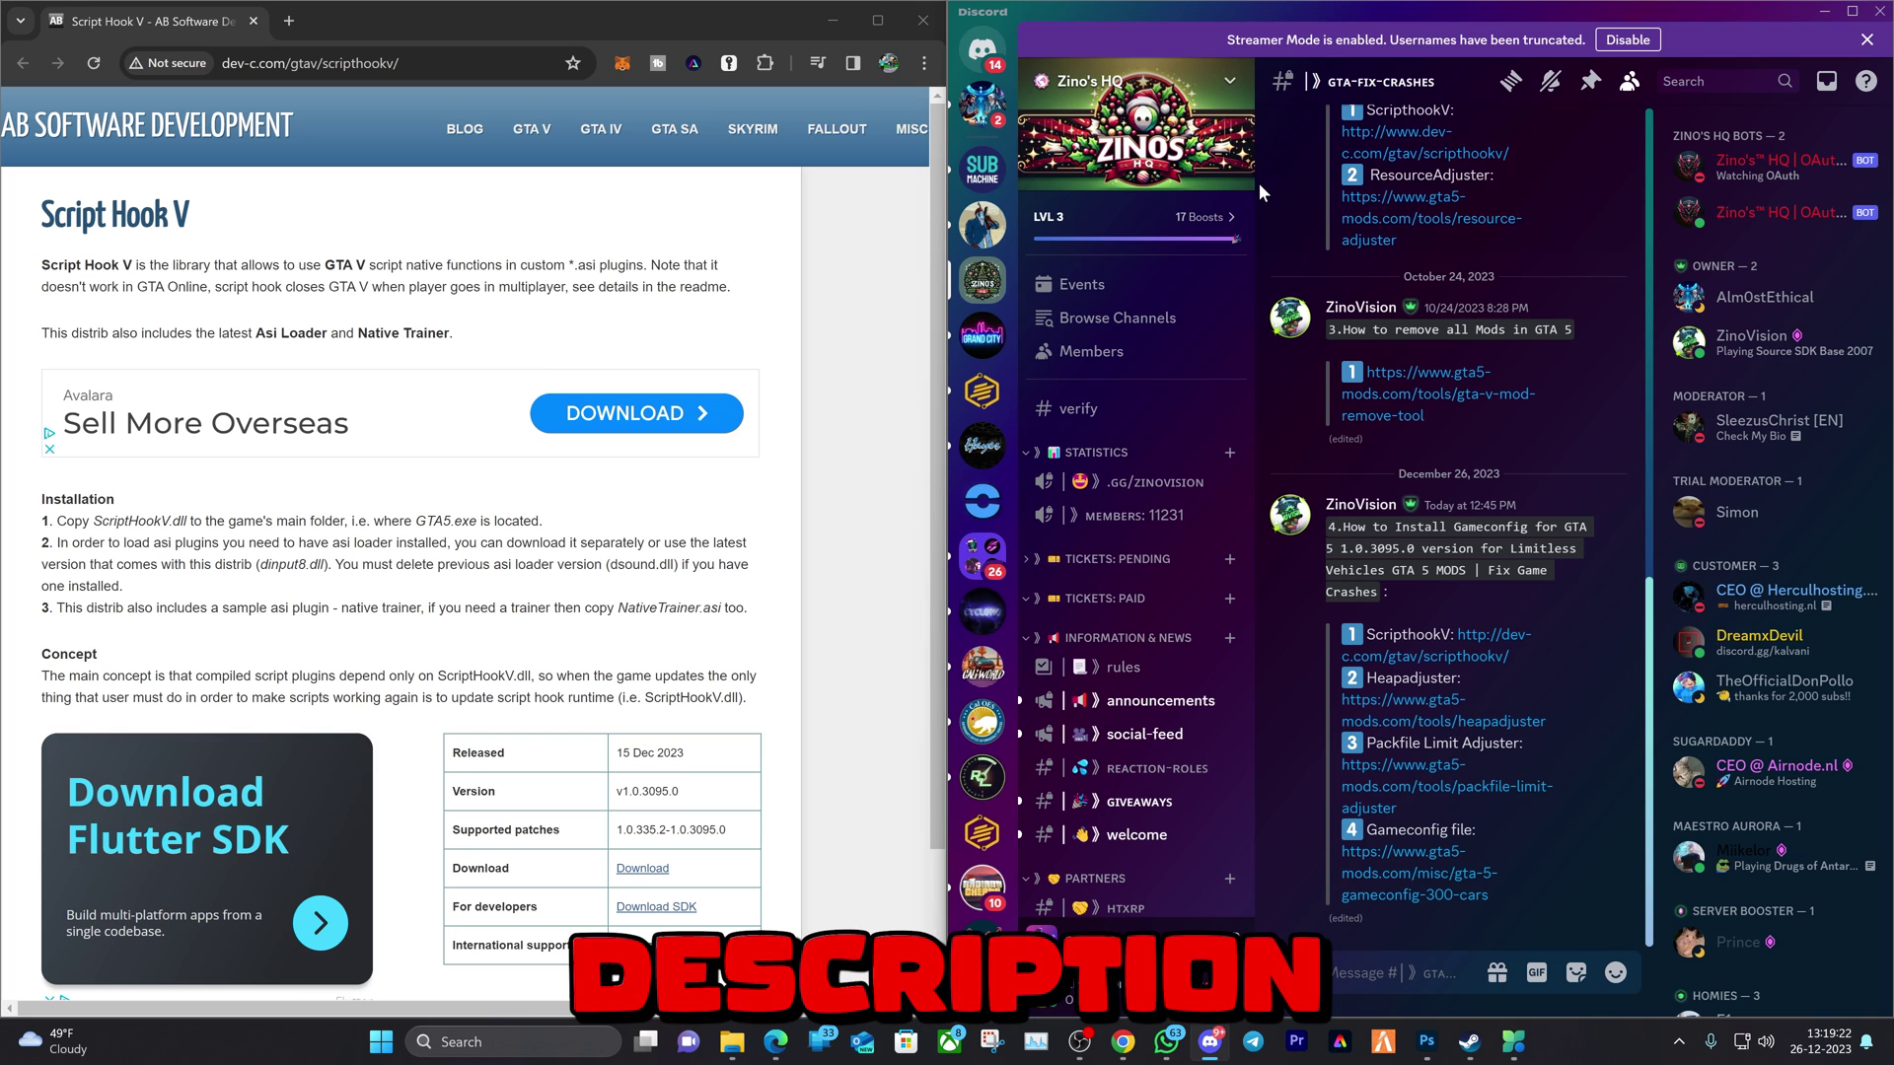
{"action": "scroll", "coordinate": [1122, 722], "scroll_direction": "down", "scroll_amount": 5}
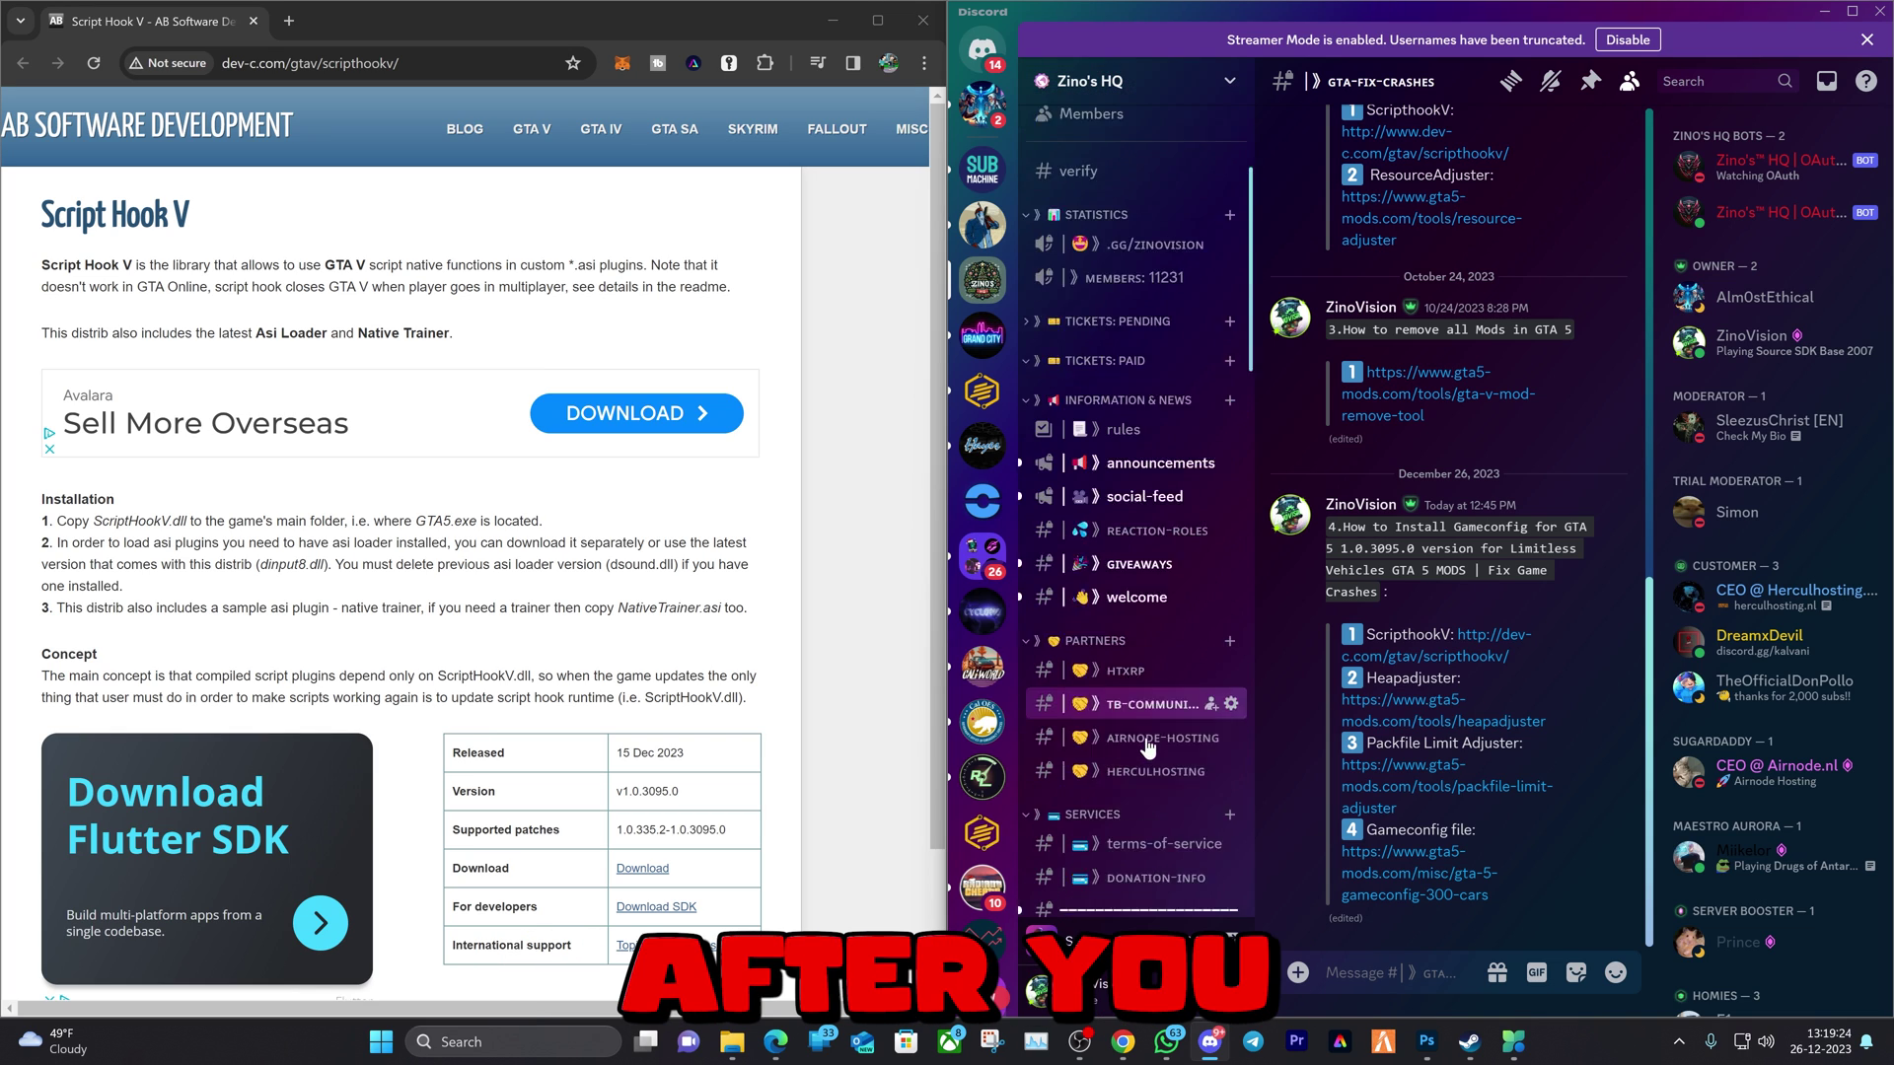
{"action": "scroll", "coordinate": [1139, 662], "scroll_direction": "down", "scroll_amount": 3}
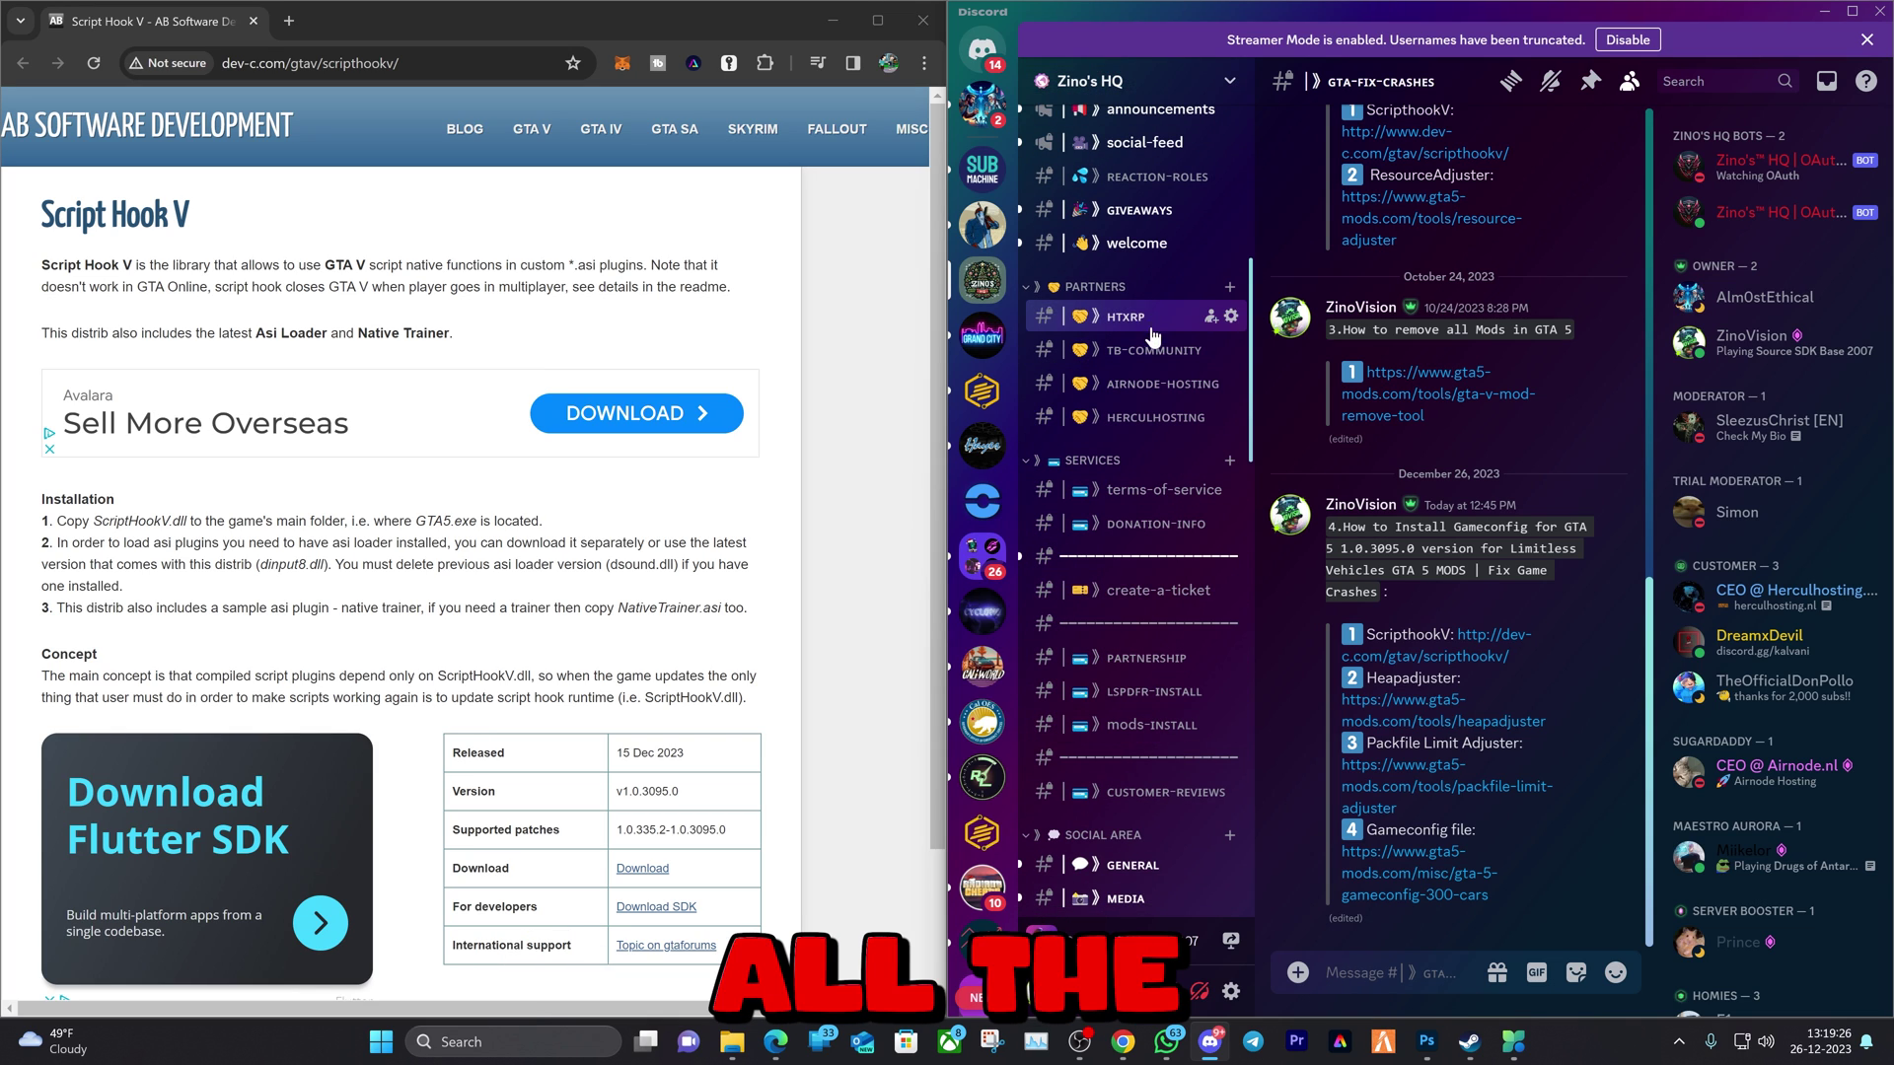
Step: Visit #lspdfr-install, return to #gta-fix-crashes, and open the Gameconfig guide's ScriptHookV link
{"action": "left_click", "coordinate": [1126, 691]}
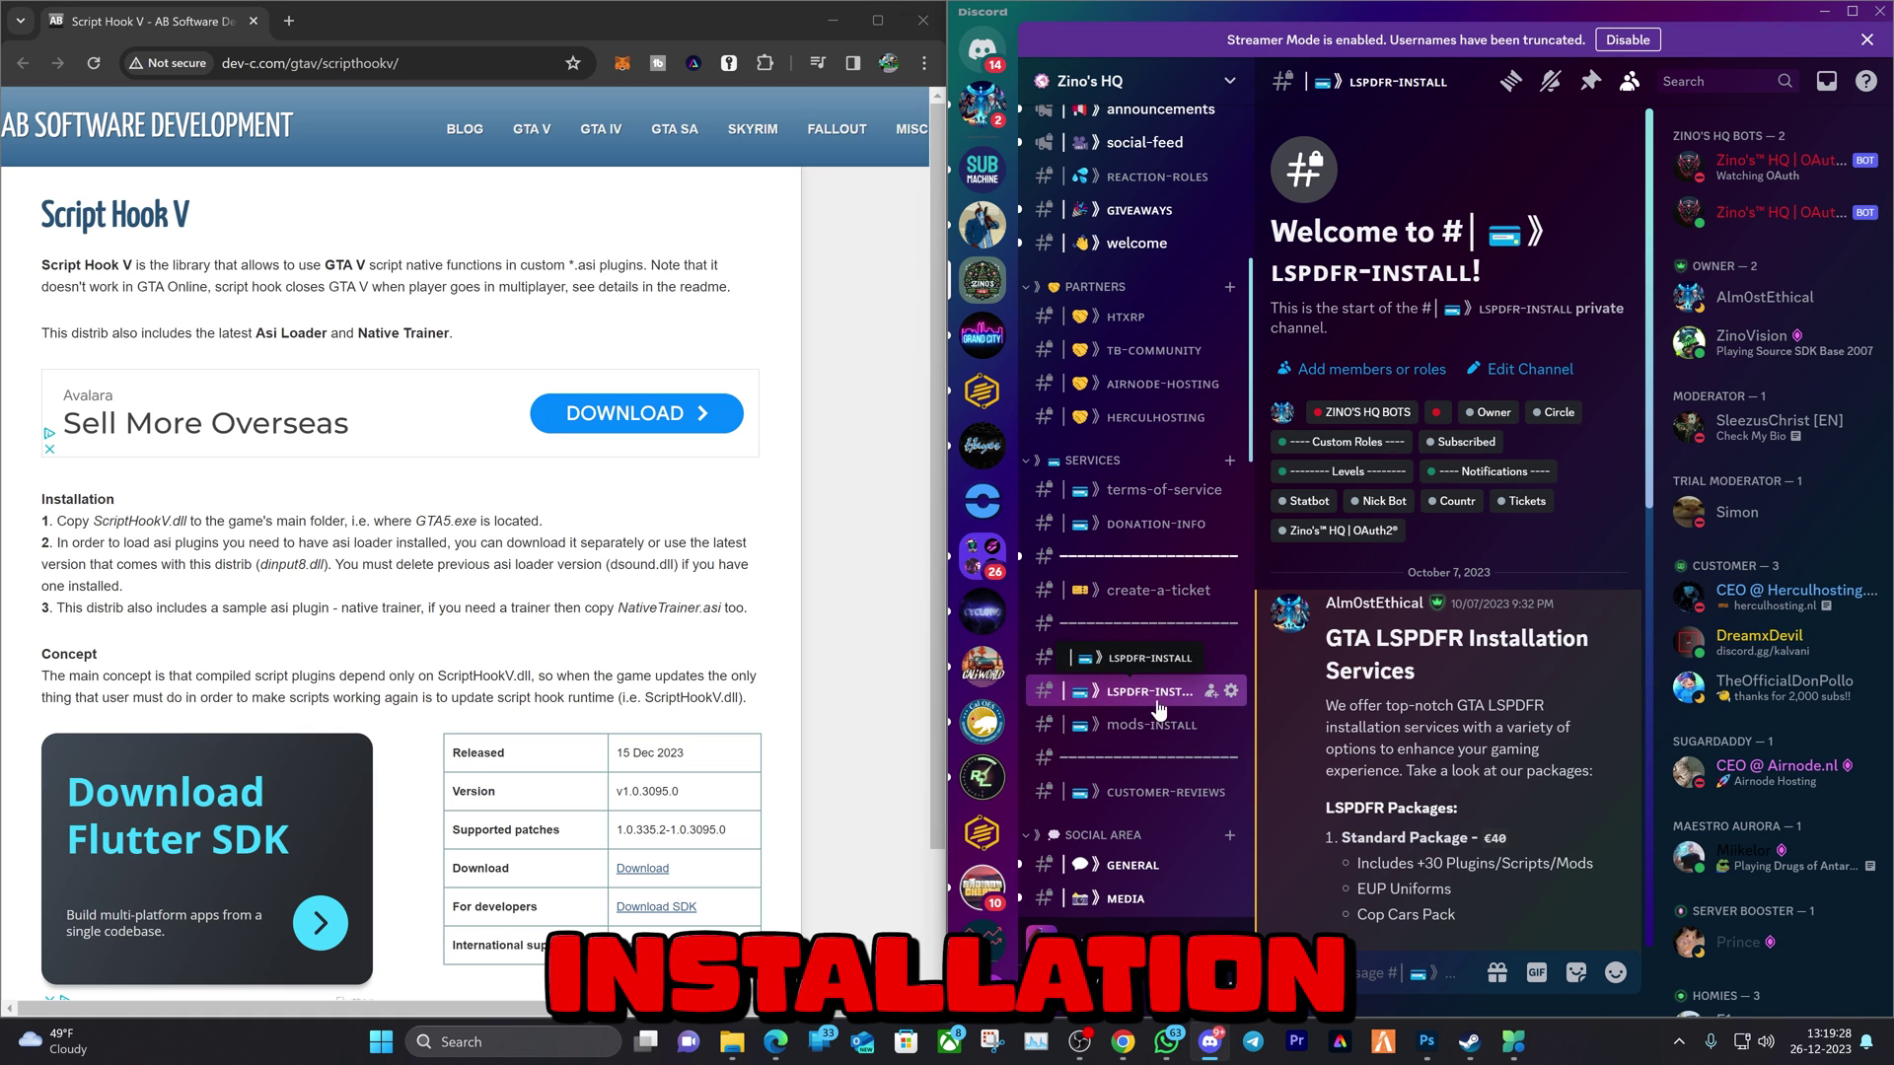
{"action": "scroll", "coordinate": [1394, 762], "scroll_direction": "down", "scroll_amount": 3}
{"action": "scroll", "coordinate": [1393, 763], "scroll_direction": "down", "scroll_amount": 2}
{"action": "scroll", "coordinate": [1399, 760], "scroll_direction": "down", "scroll_amount": 5}
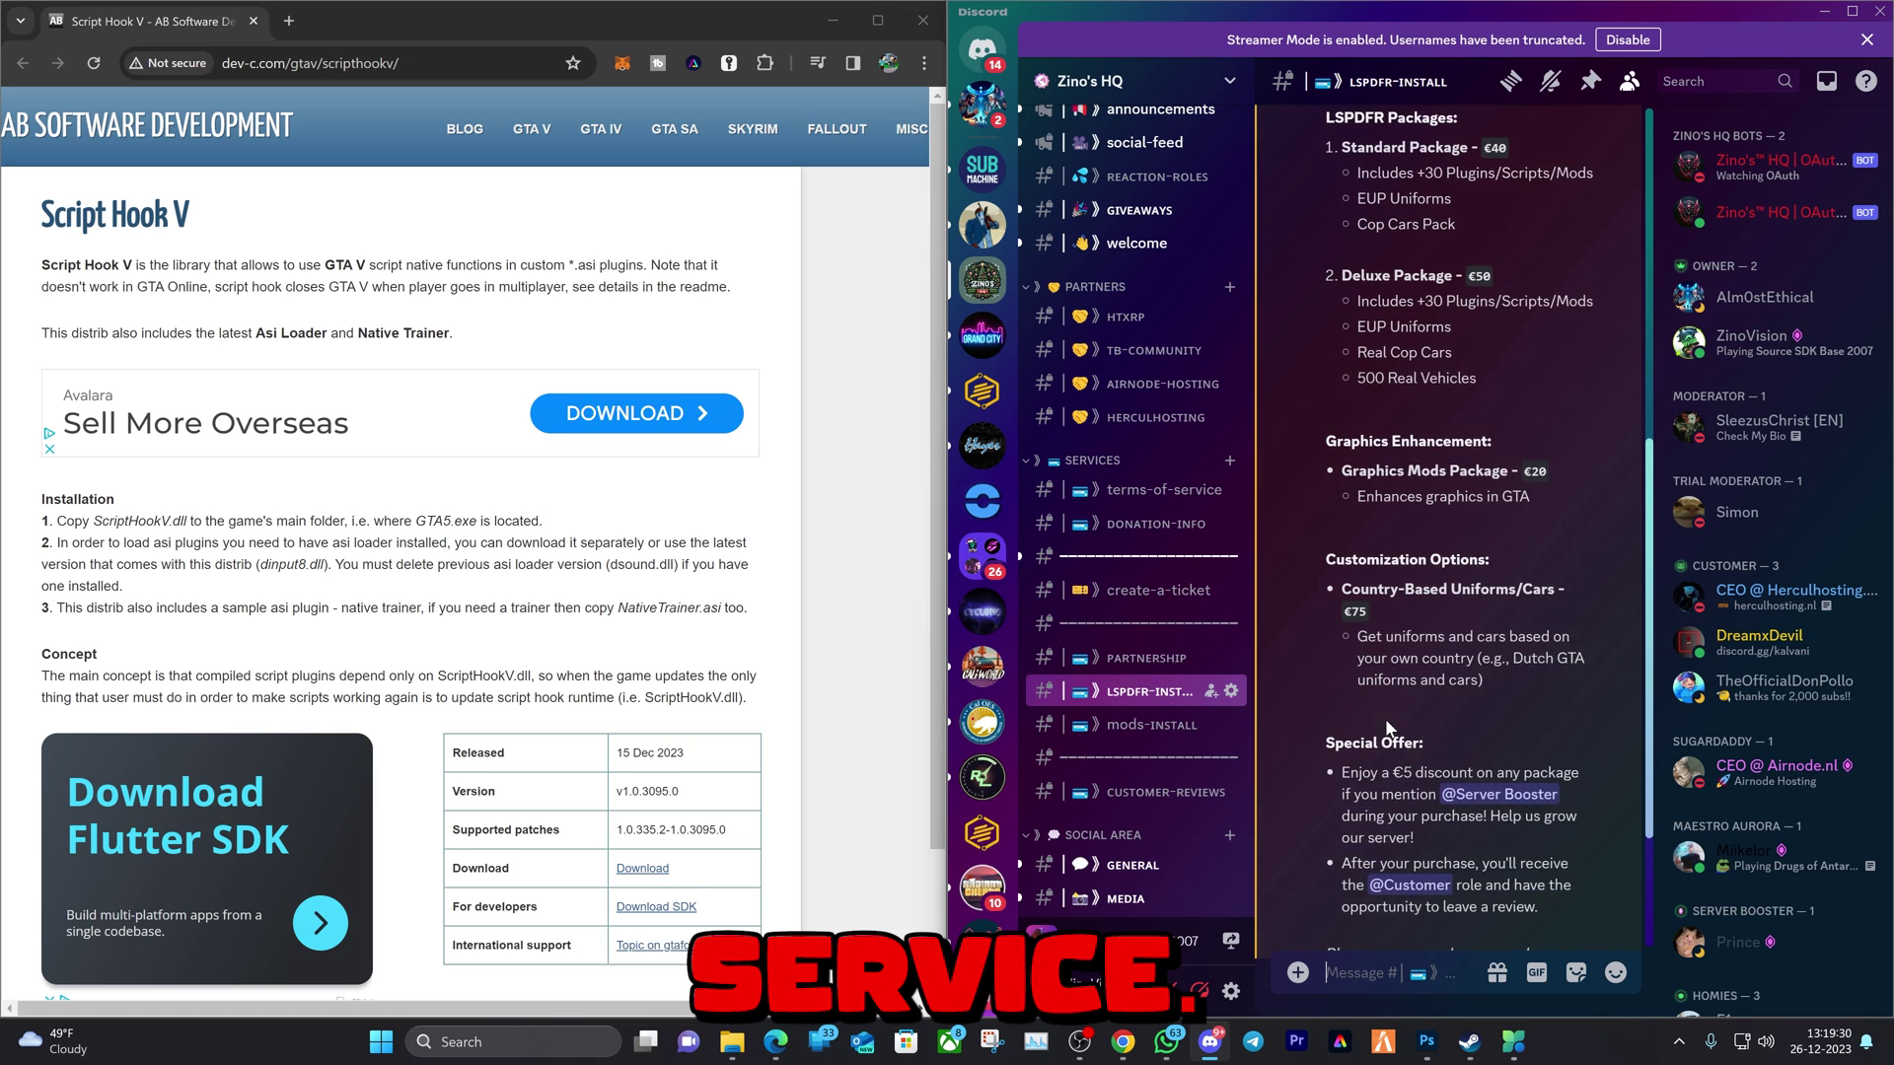
{"action": "scroll", "coordinate": [1386, 726], "scroll_direction": "down", "scroll_amount": 3}
{"action": "scroll", "coordinate": [1376, 799], "scroll_direction": "down", "scroll_amount": 2}
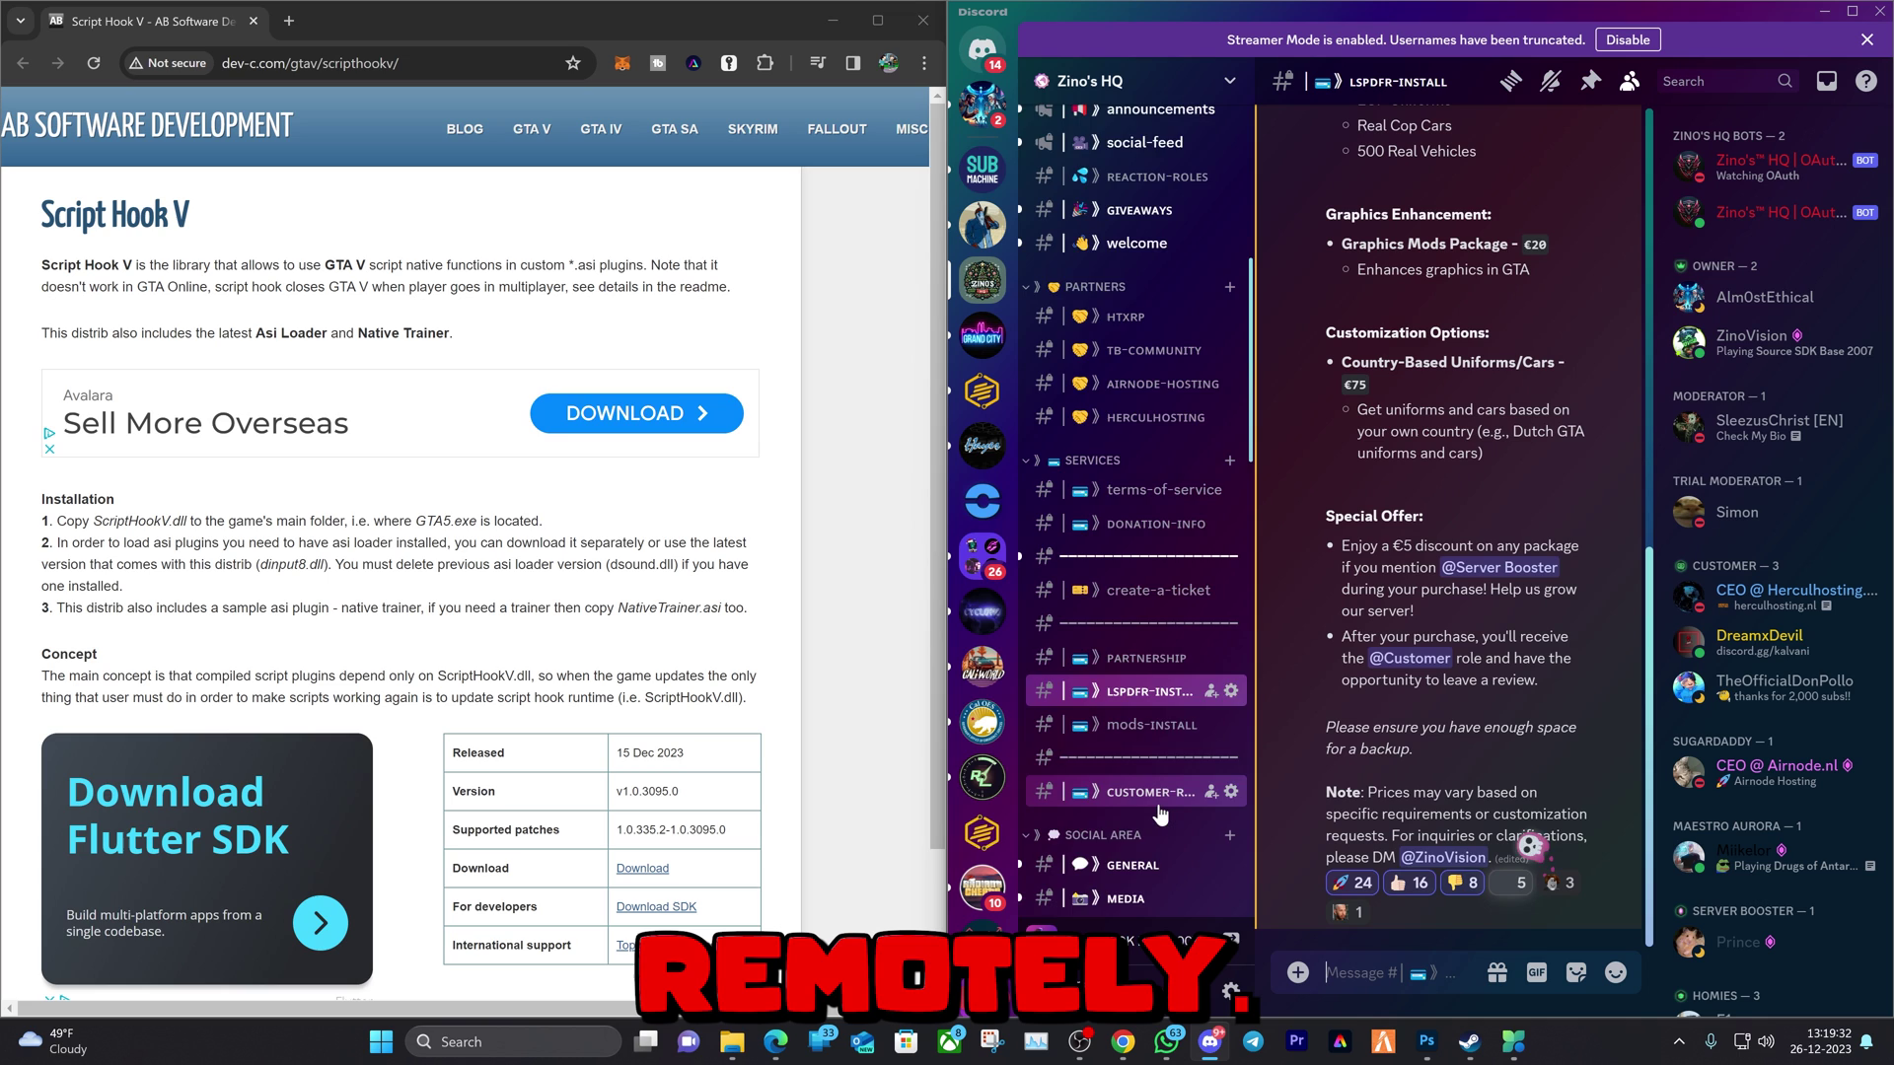
{"action": "scroll", "coordinate": [1140, 666], "scroll_direction": "down", "scroll_amount": 8}
{"action": "left_click_drag", "start_coordinate": [1254, 459], "coordinate": [1254, 734]}
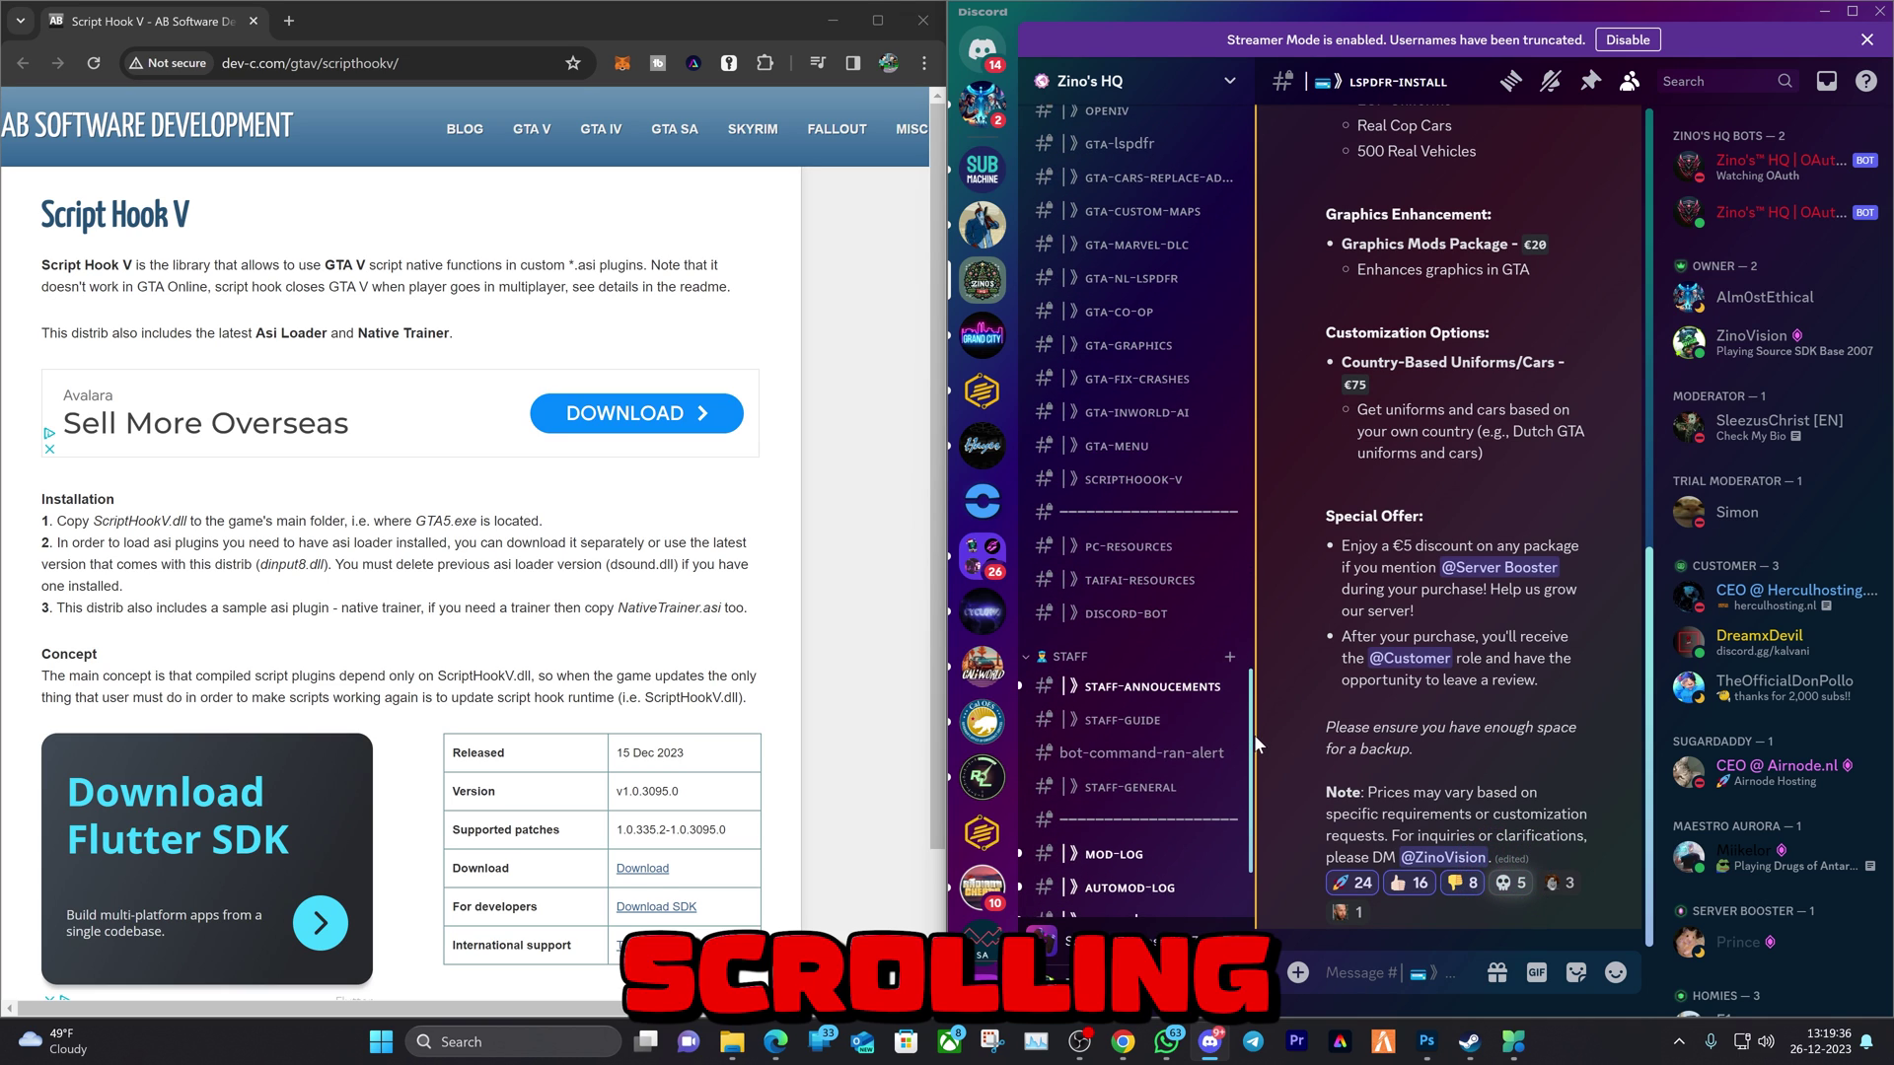
{"action": "left_click", "coordinate": [1136, 374]}
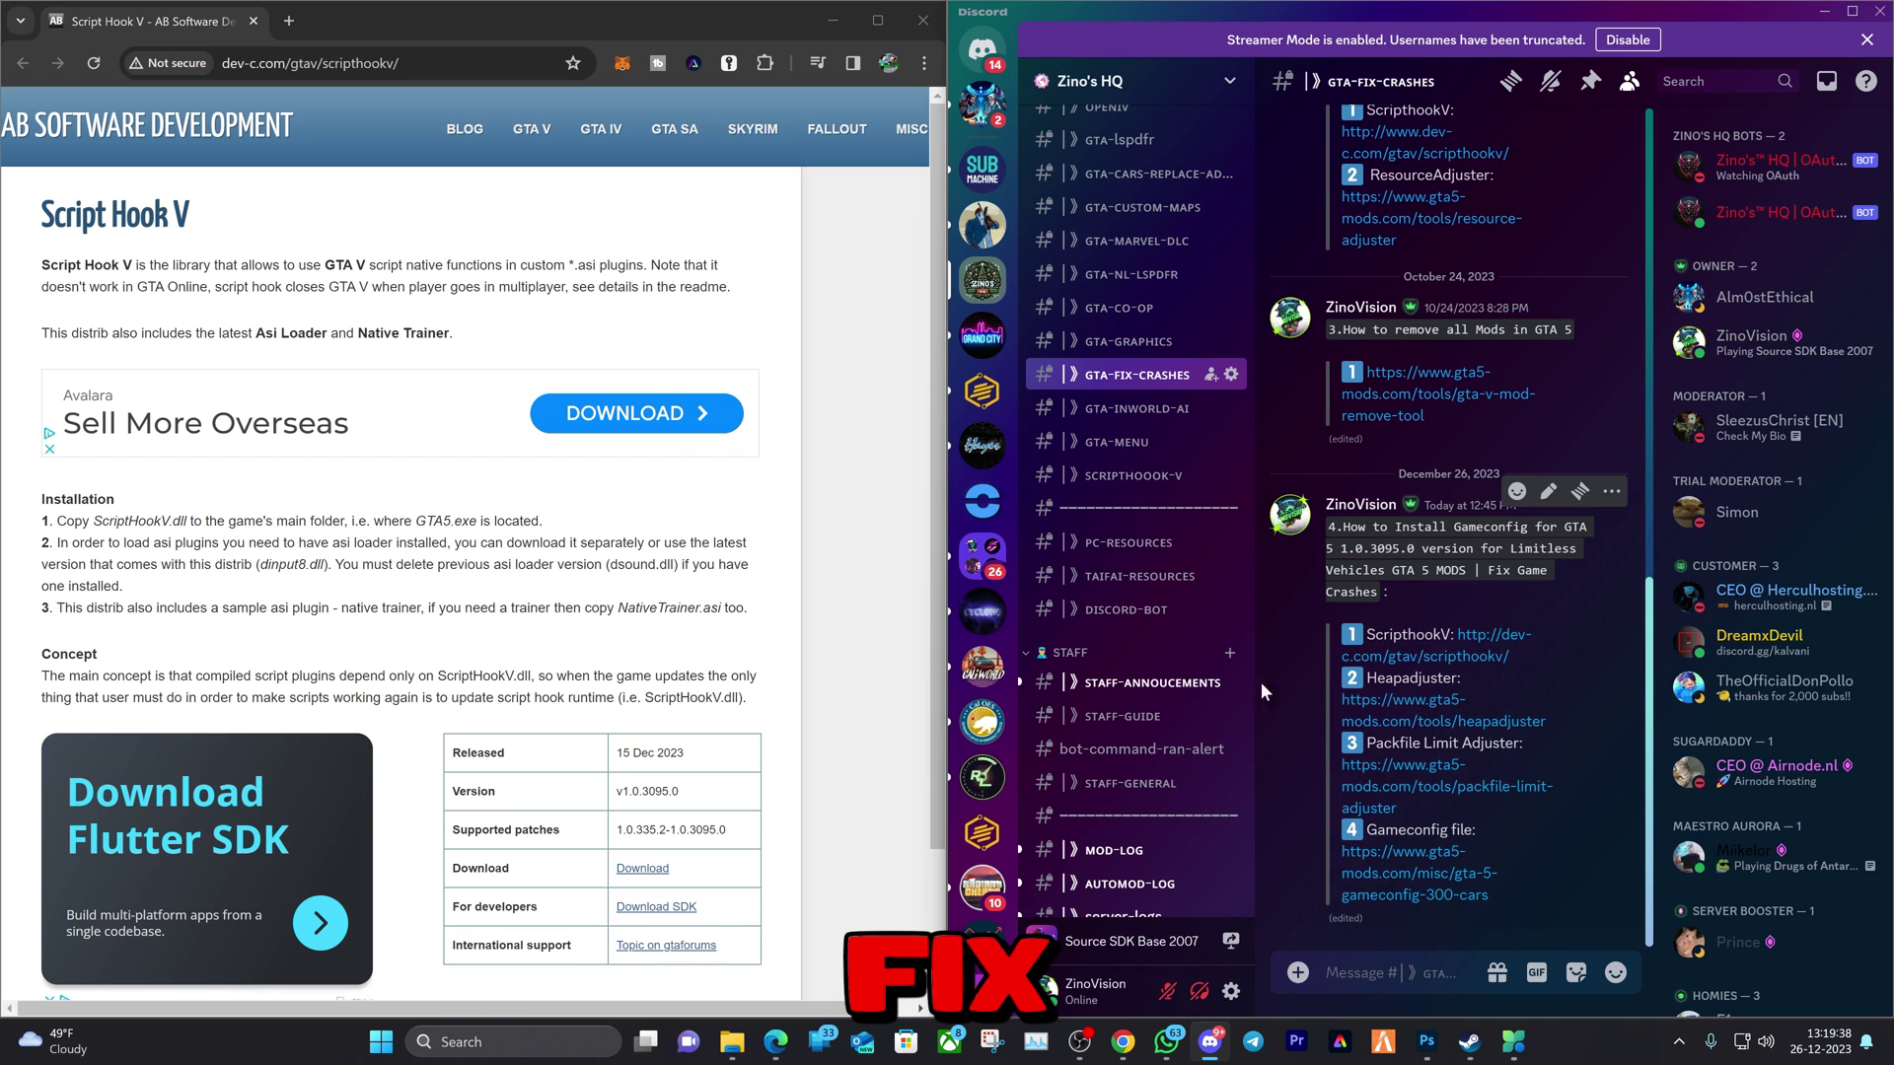
{"action": "left_click_drag", "start_coordinate": [1391, 528], "coordinate": [1299, 533]}
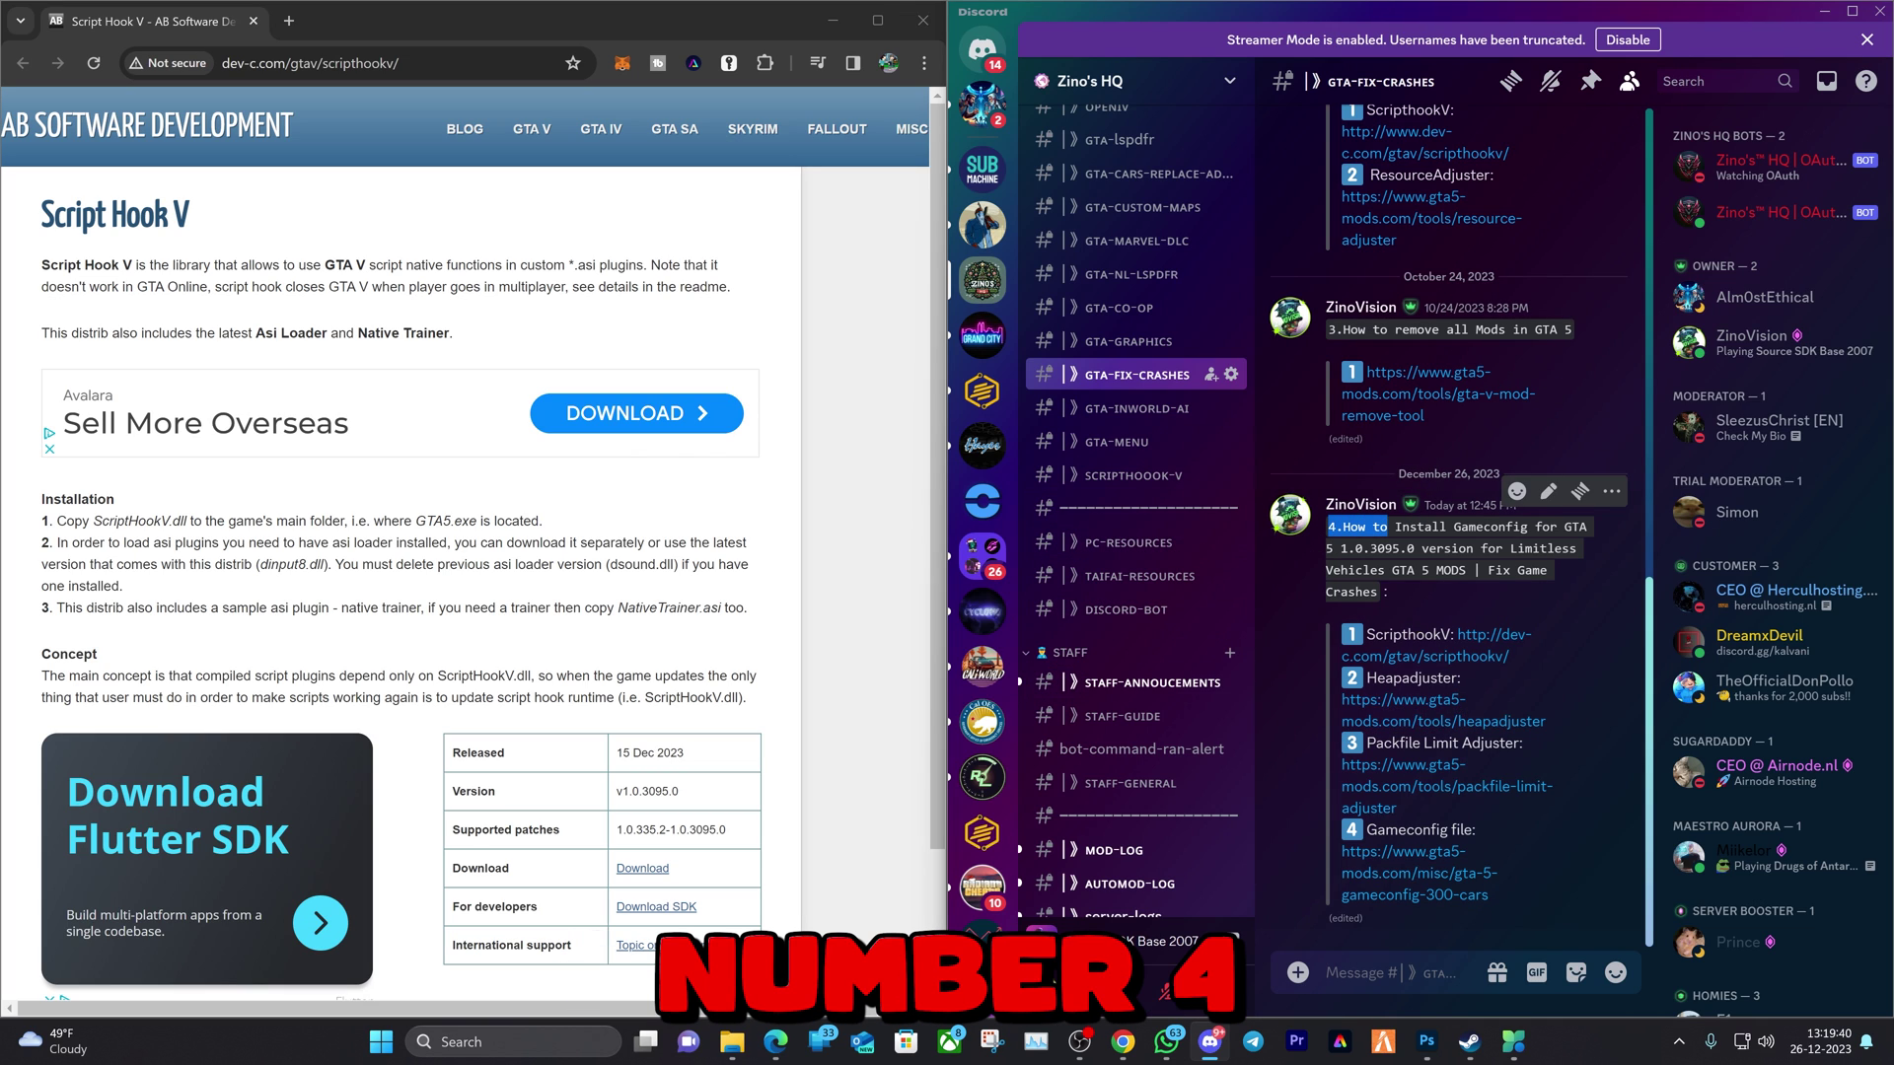
{"action": "left_click", "coordinate": [1421, 644]}
Step: Open the Packfile, Gameconfig and HeapAdjuster links in tabs, then download ScriptHookV and keep it
{"action": "left_click", "coordinate": [1402, 767]}
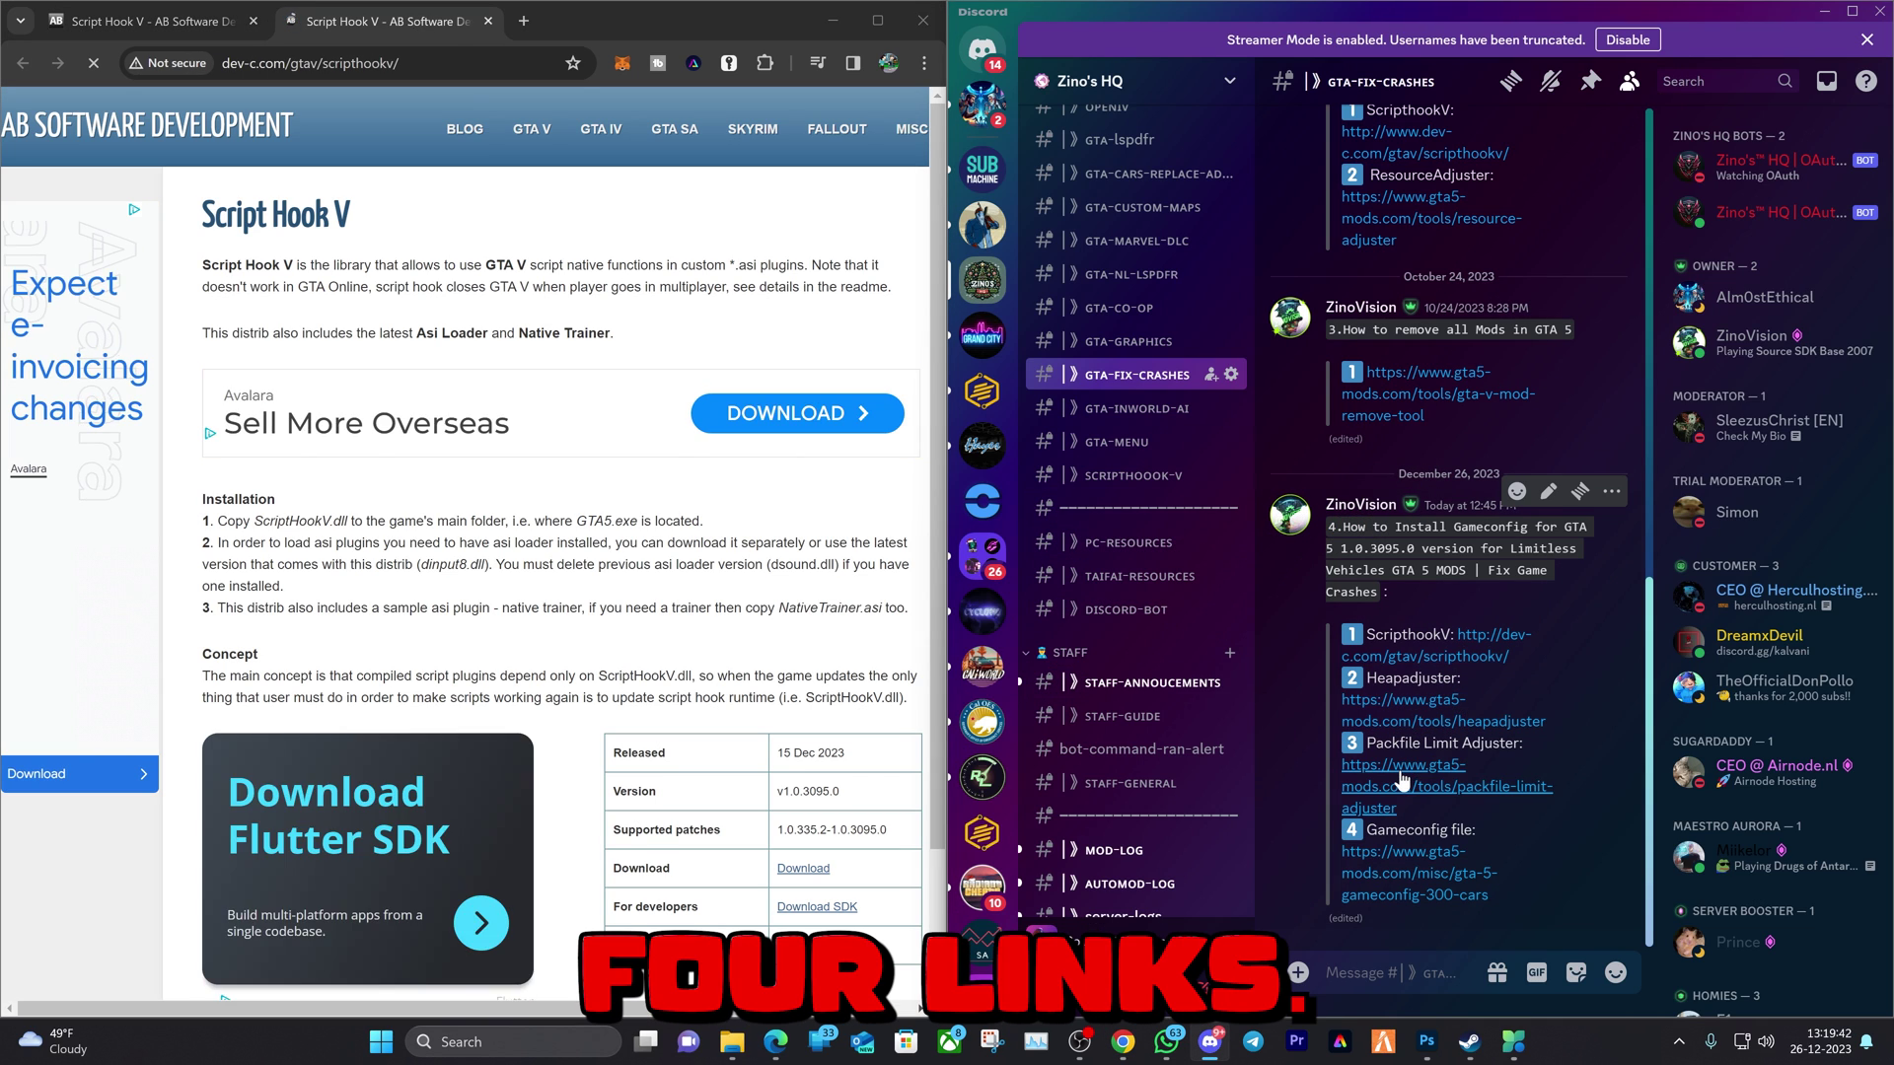
{"action": "left_click", "coordinate": [1405, 870]}
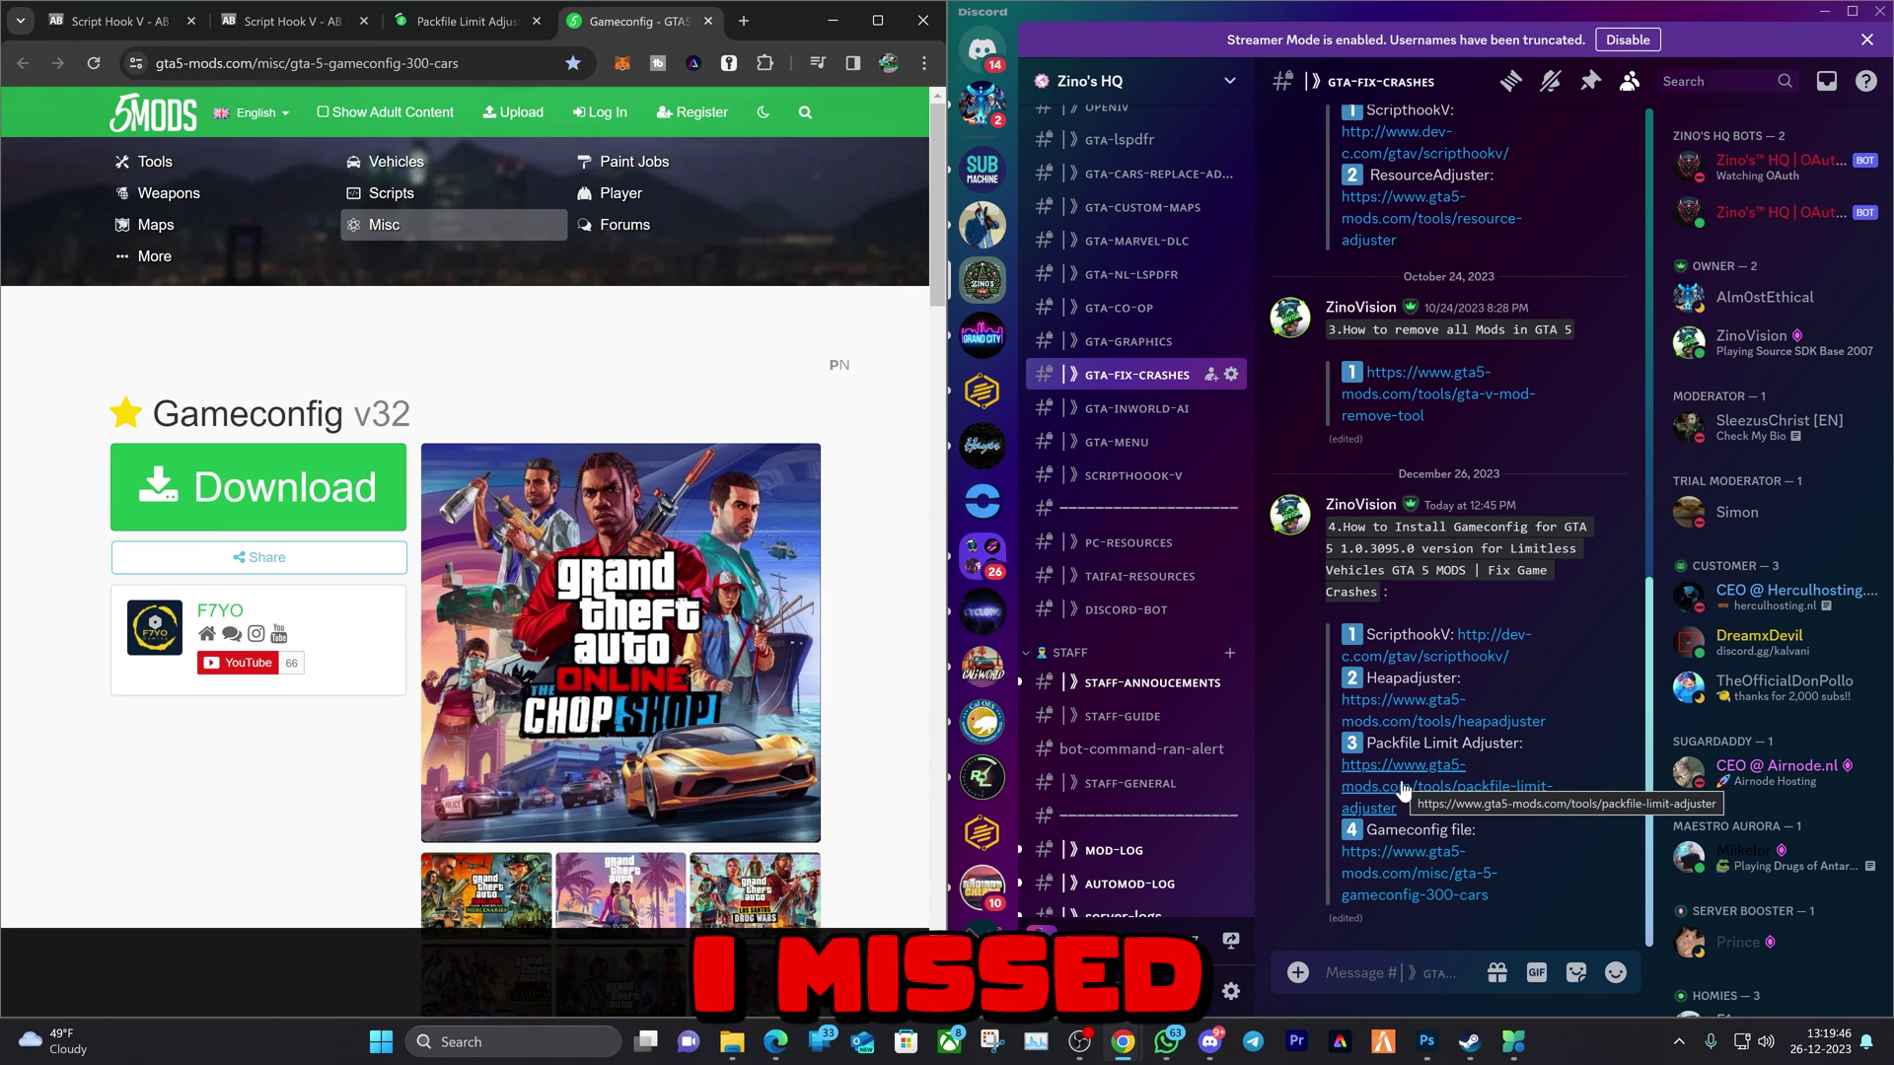
{"action": "left_click", "coordinate": [1393, 723]}
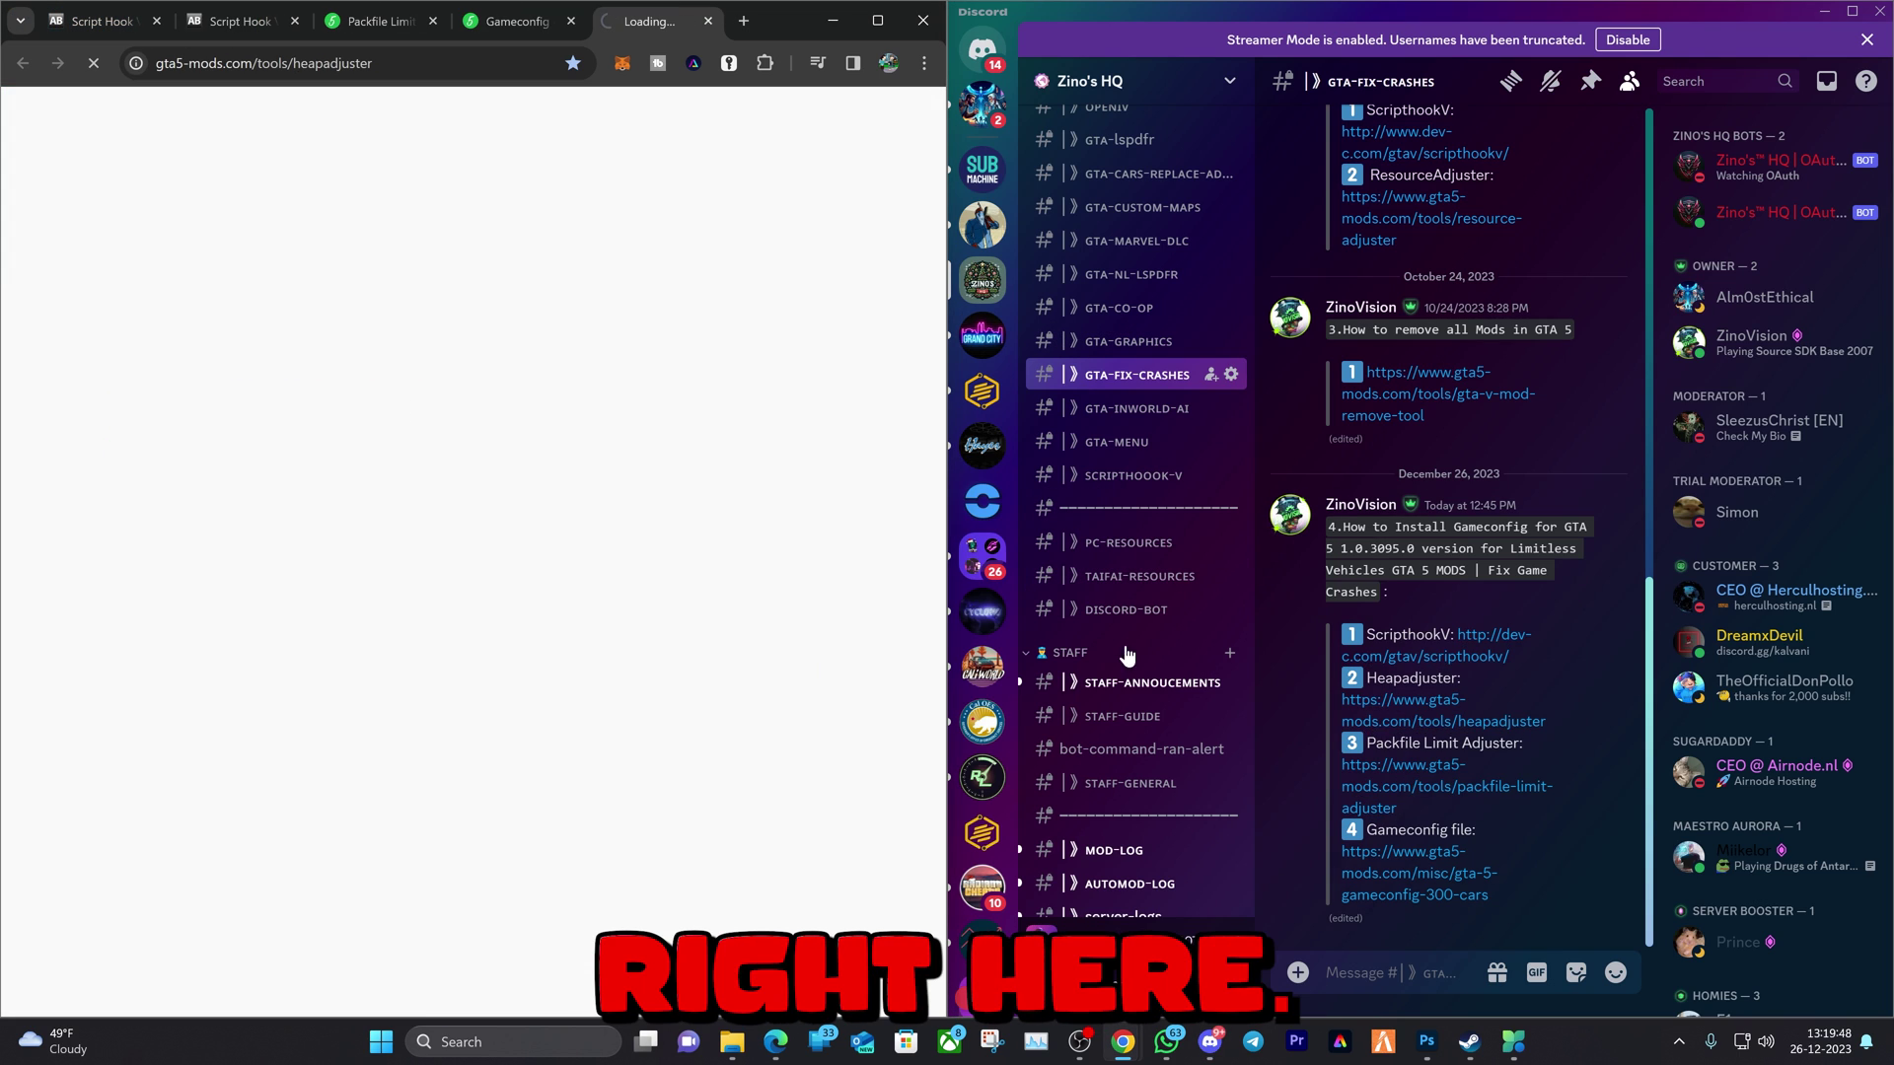
{"action": "left_click", "coordinate": [236, 21]}
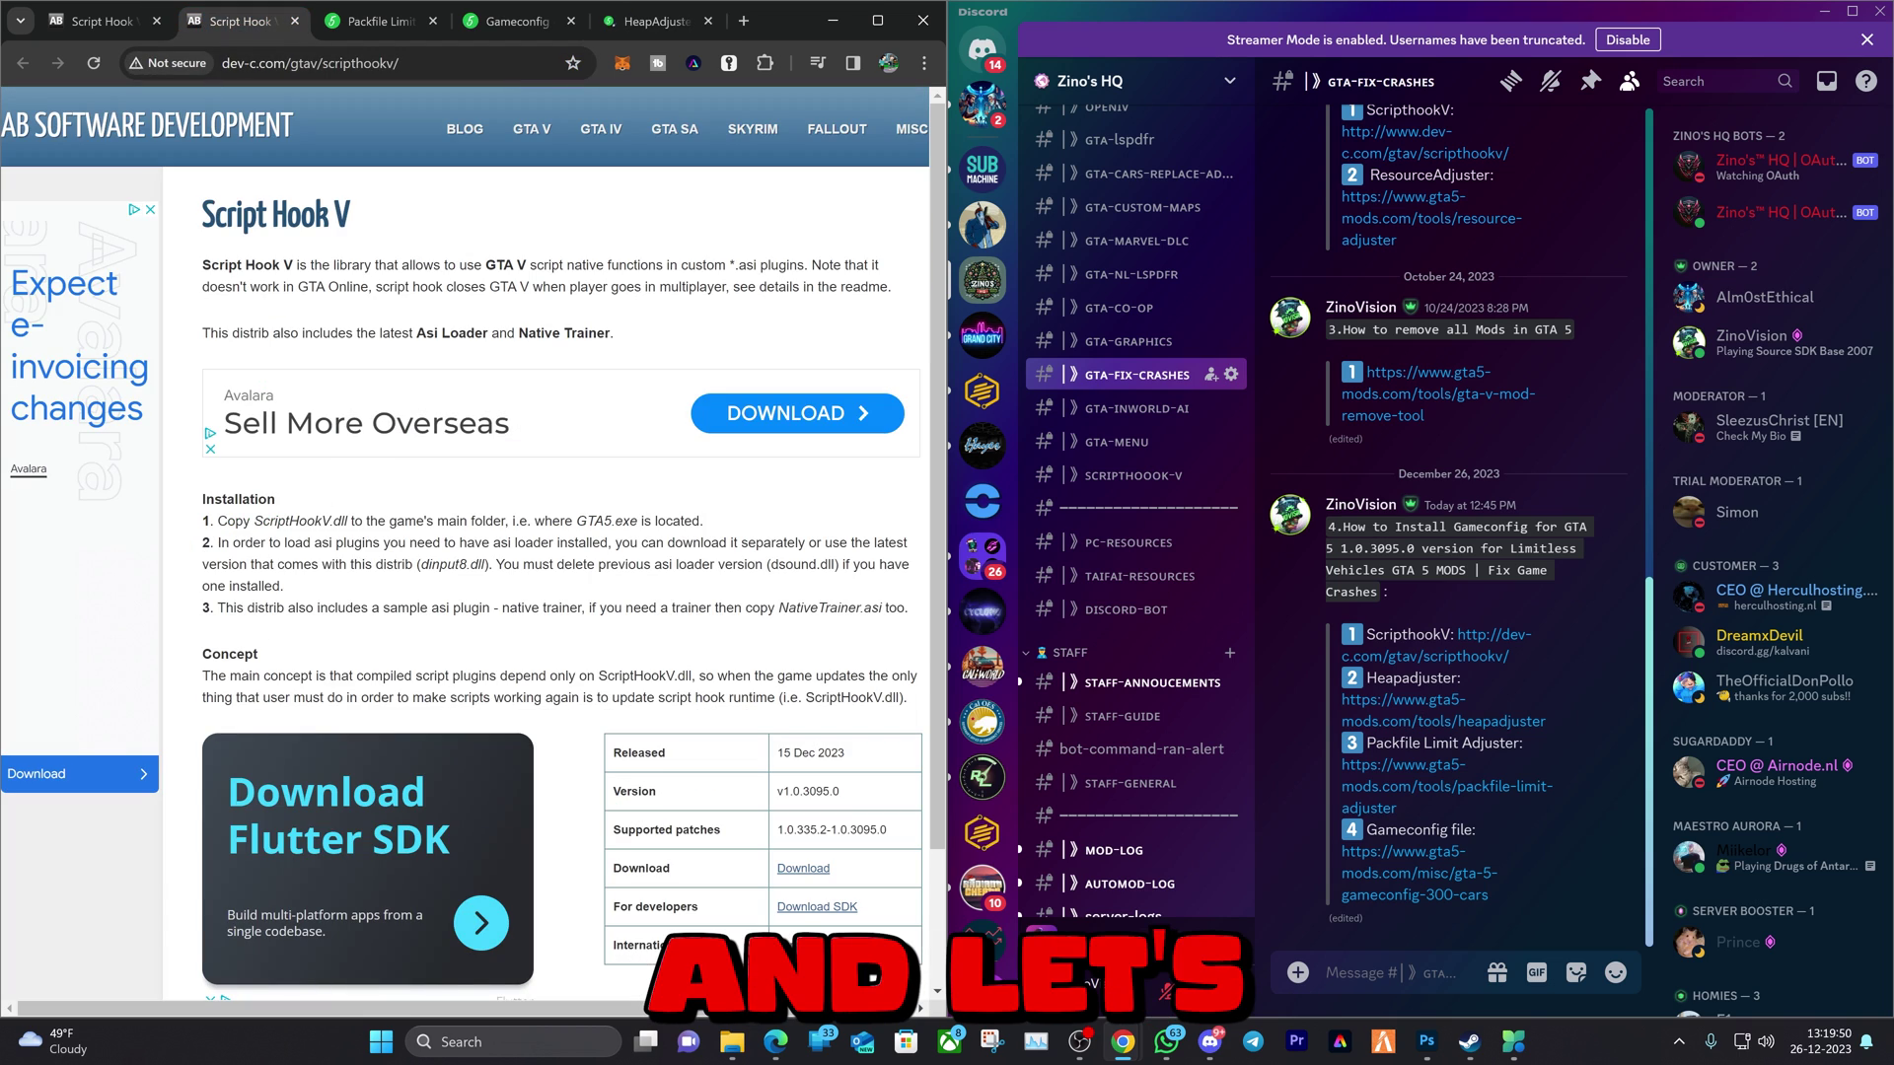
{"action": "left_click", "coordinate": [803, 869]}
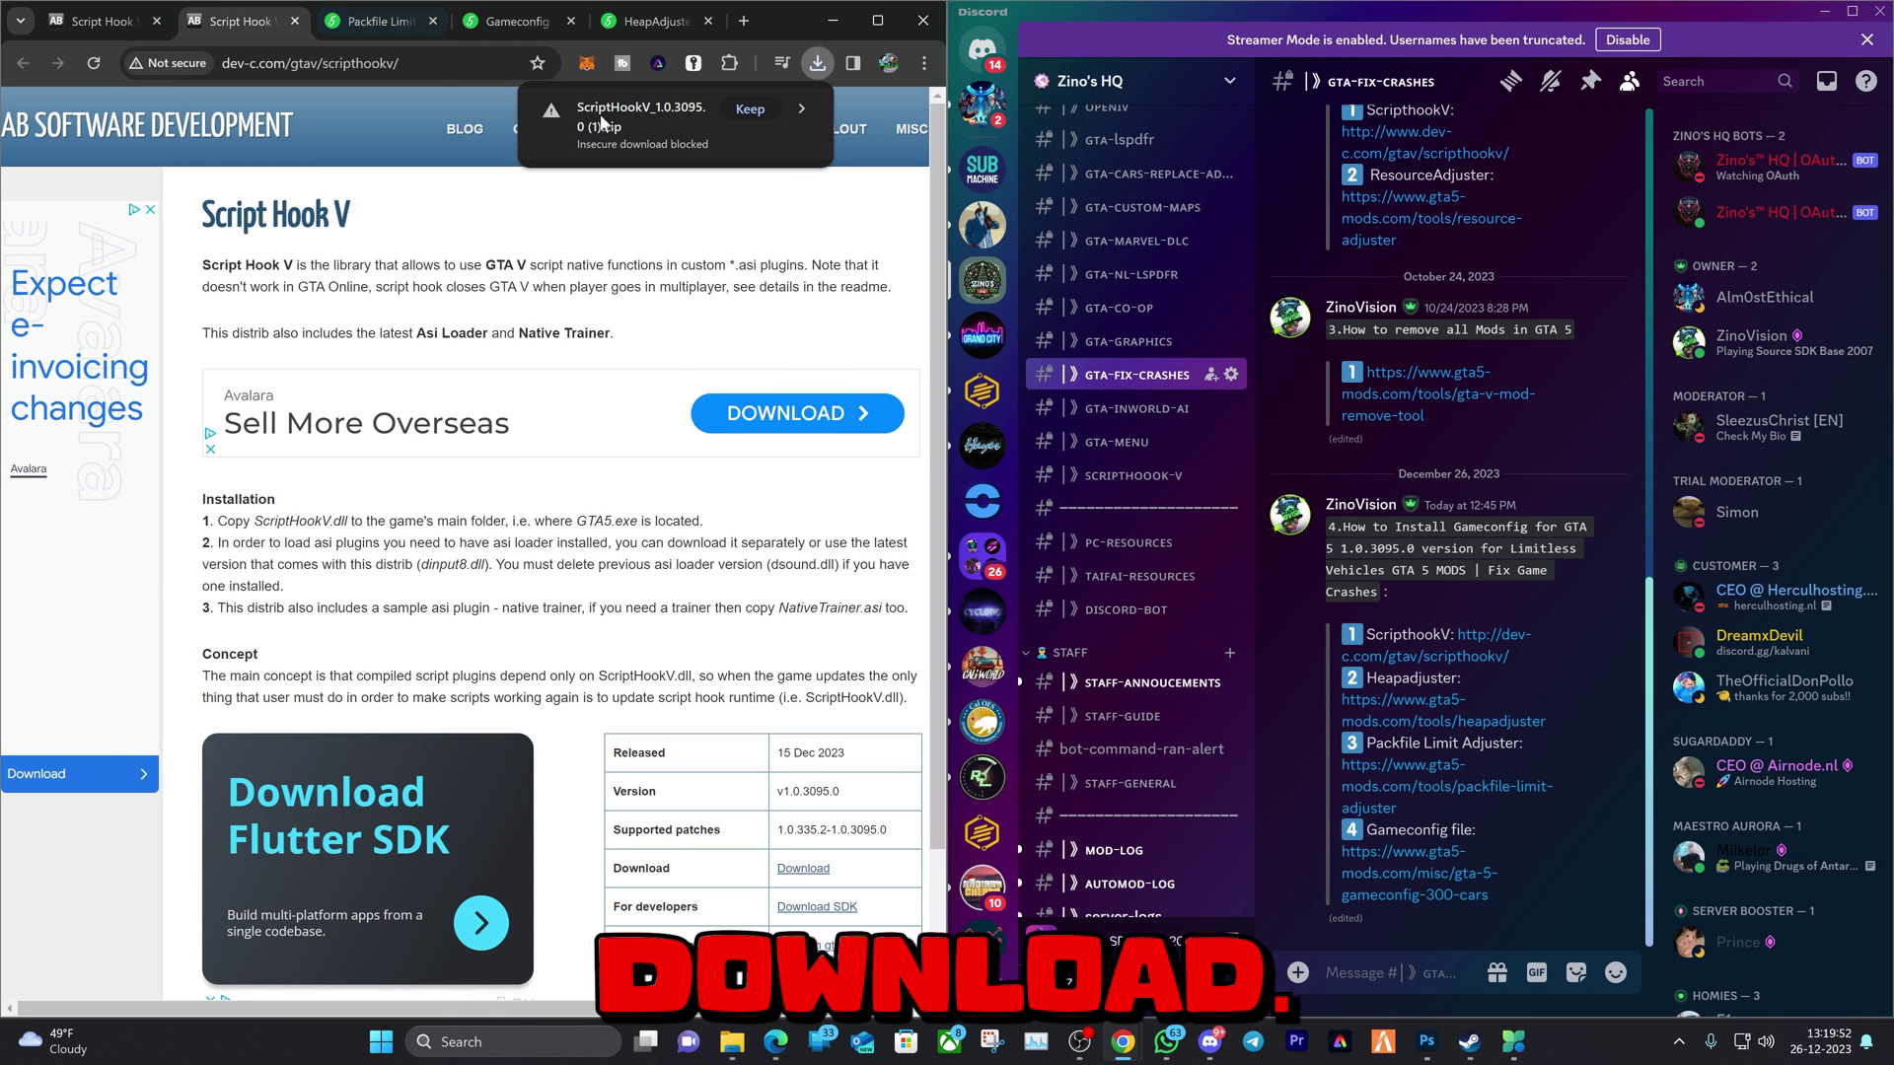
{"action": "left_click", "coordinate": [751, 107]}
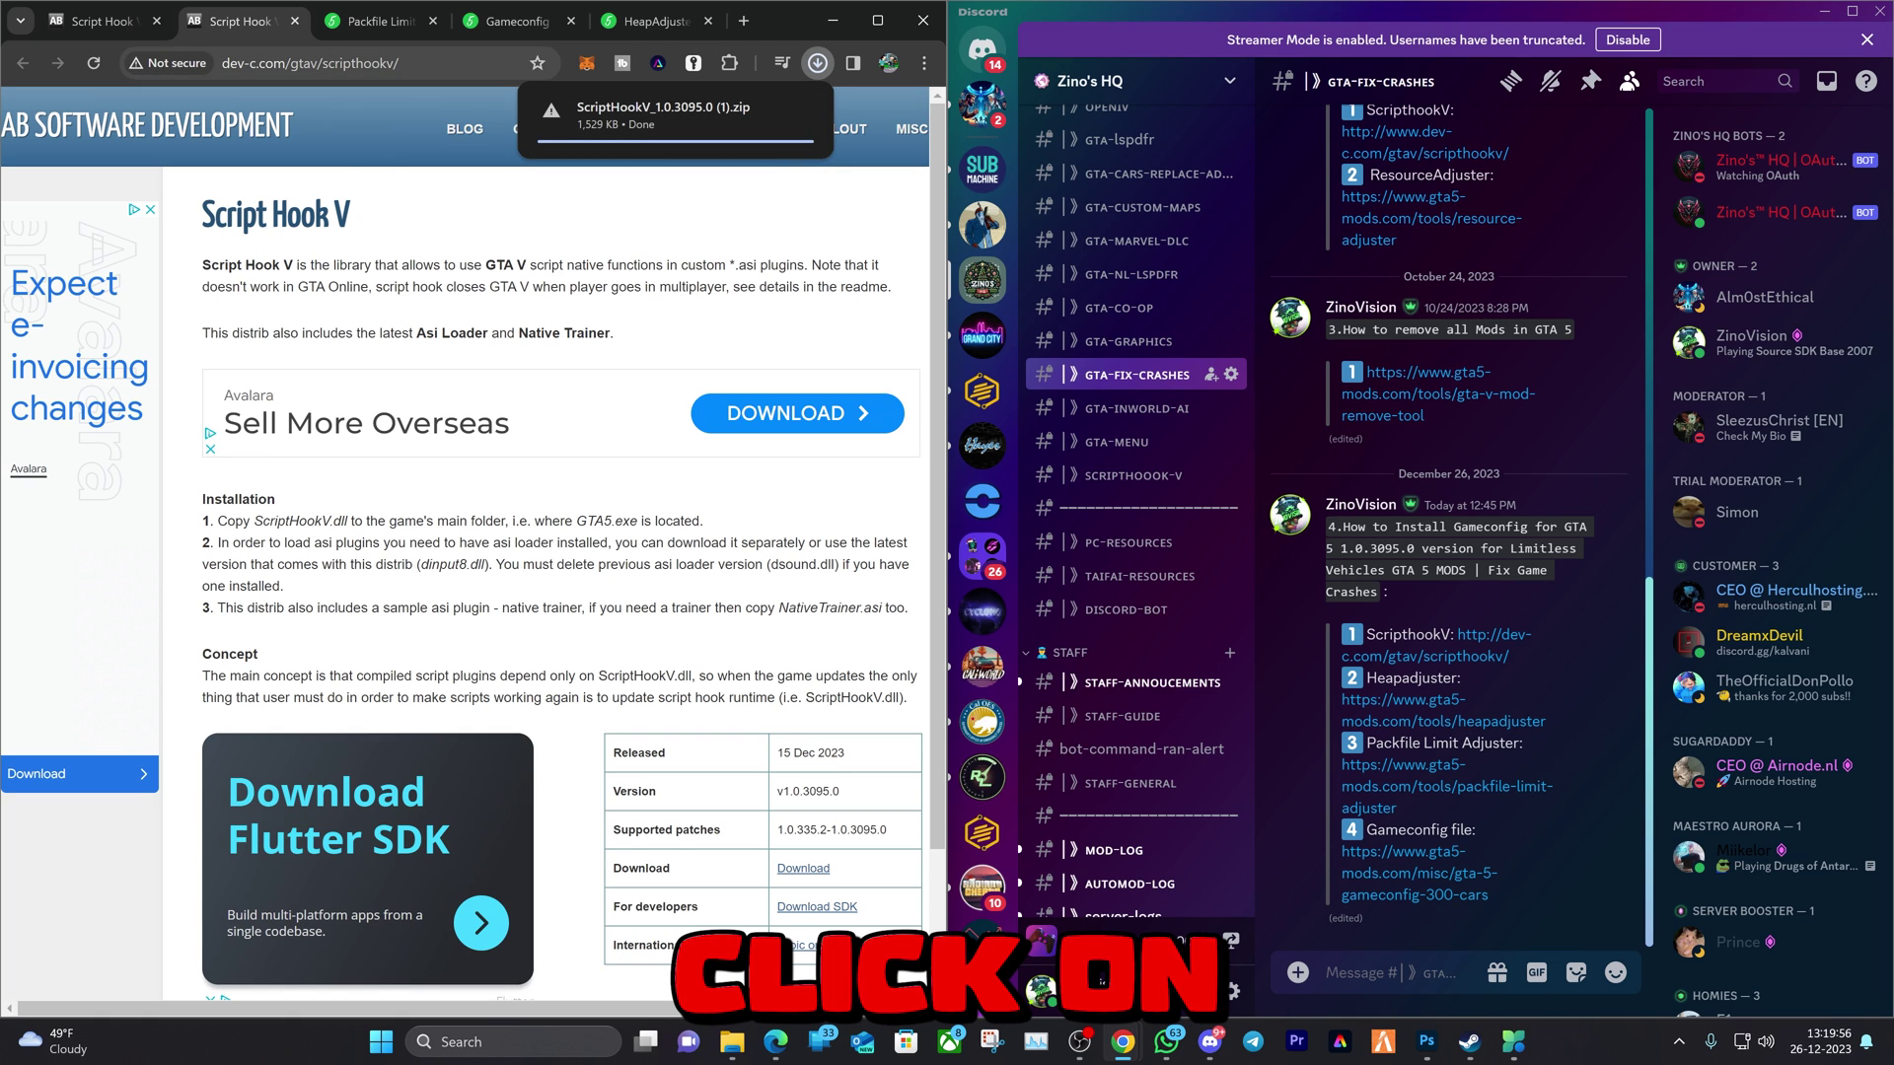
Step: Download Packfile Limit Adjuster and Gameconfig, then bring up the HeapAdjuster page
{"action": "left_click", "coordinate": [369, 21]}
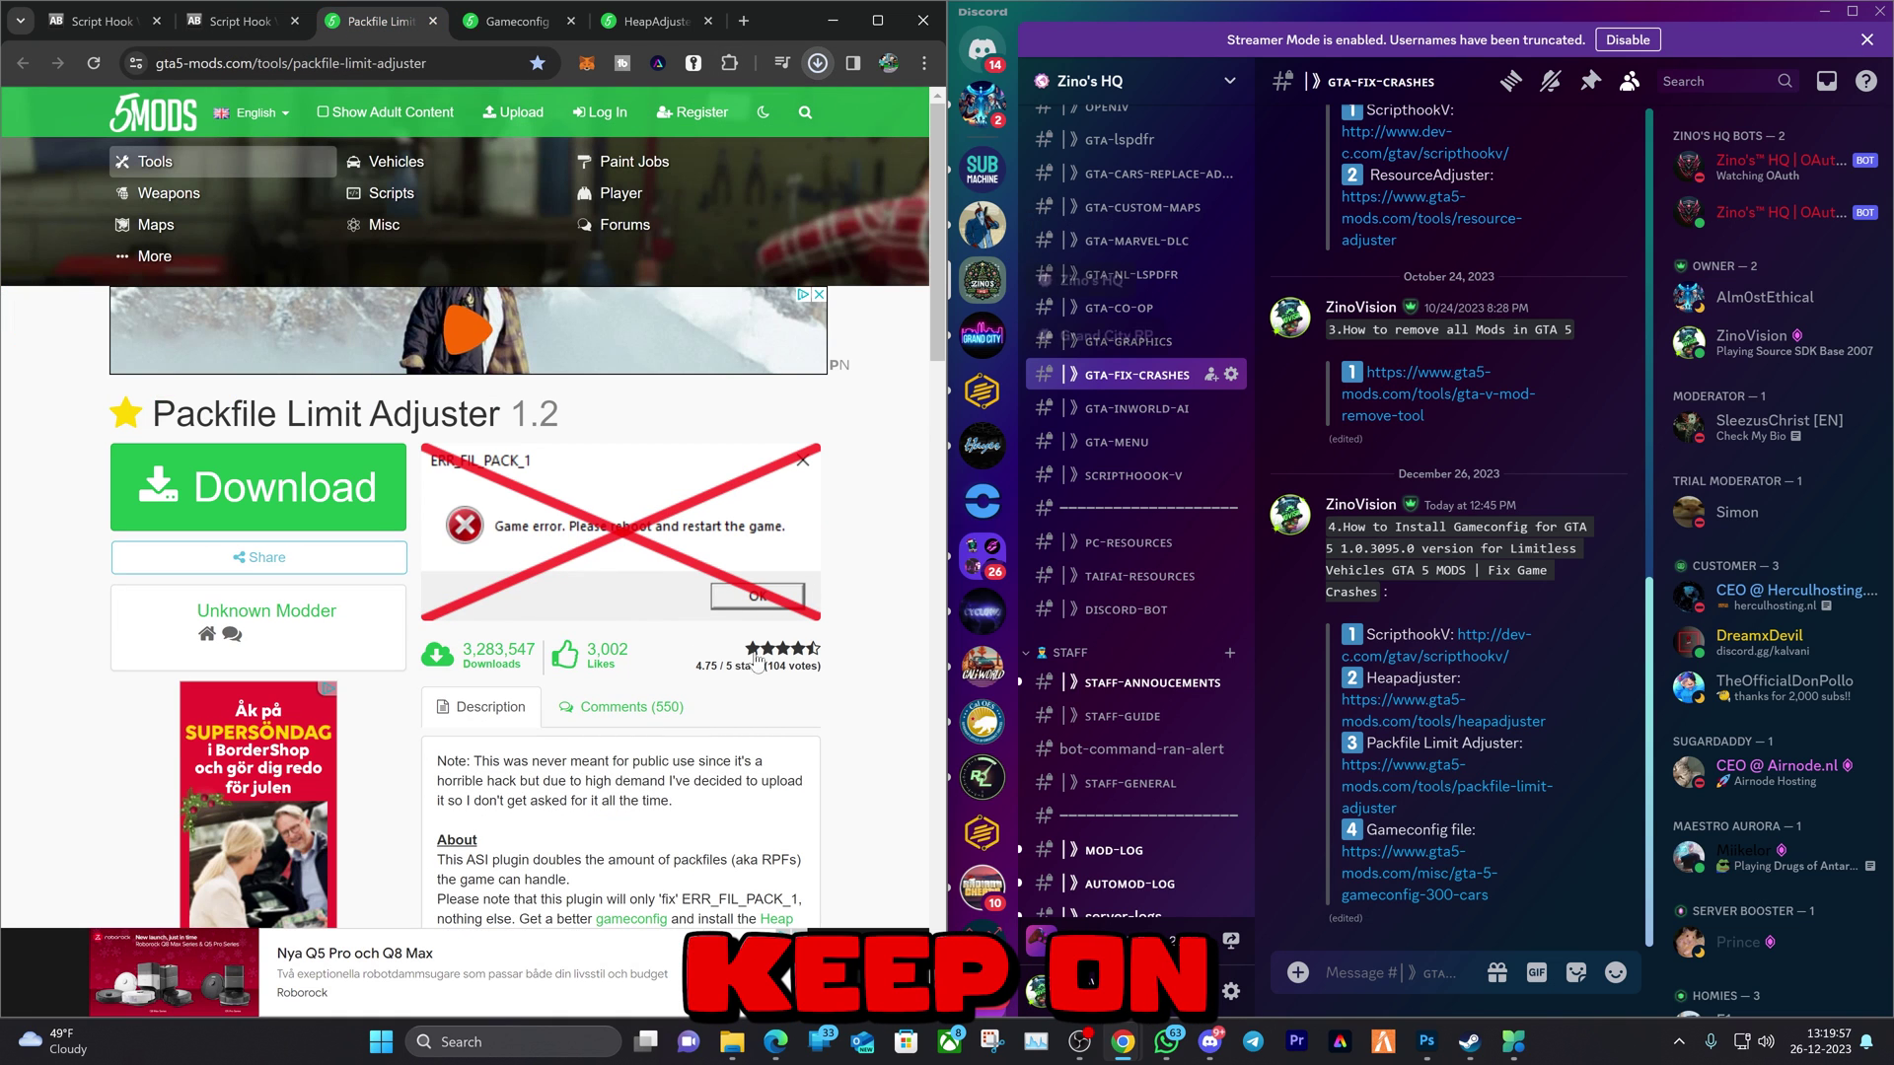
{"action": "left_click", "coordinate": [256, 451]}
{"action": "left_click", "coordinate": [516, 22]}
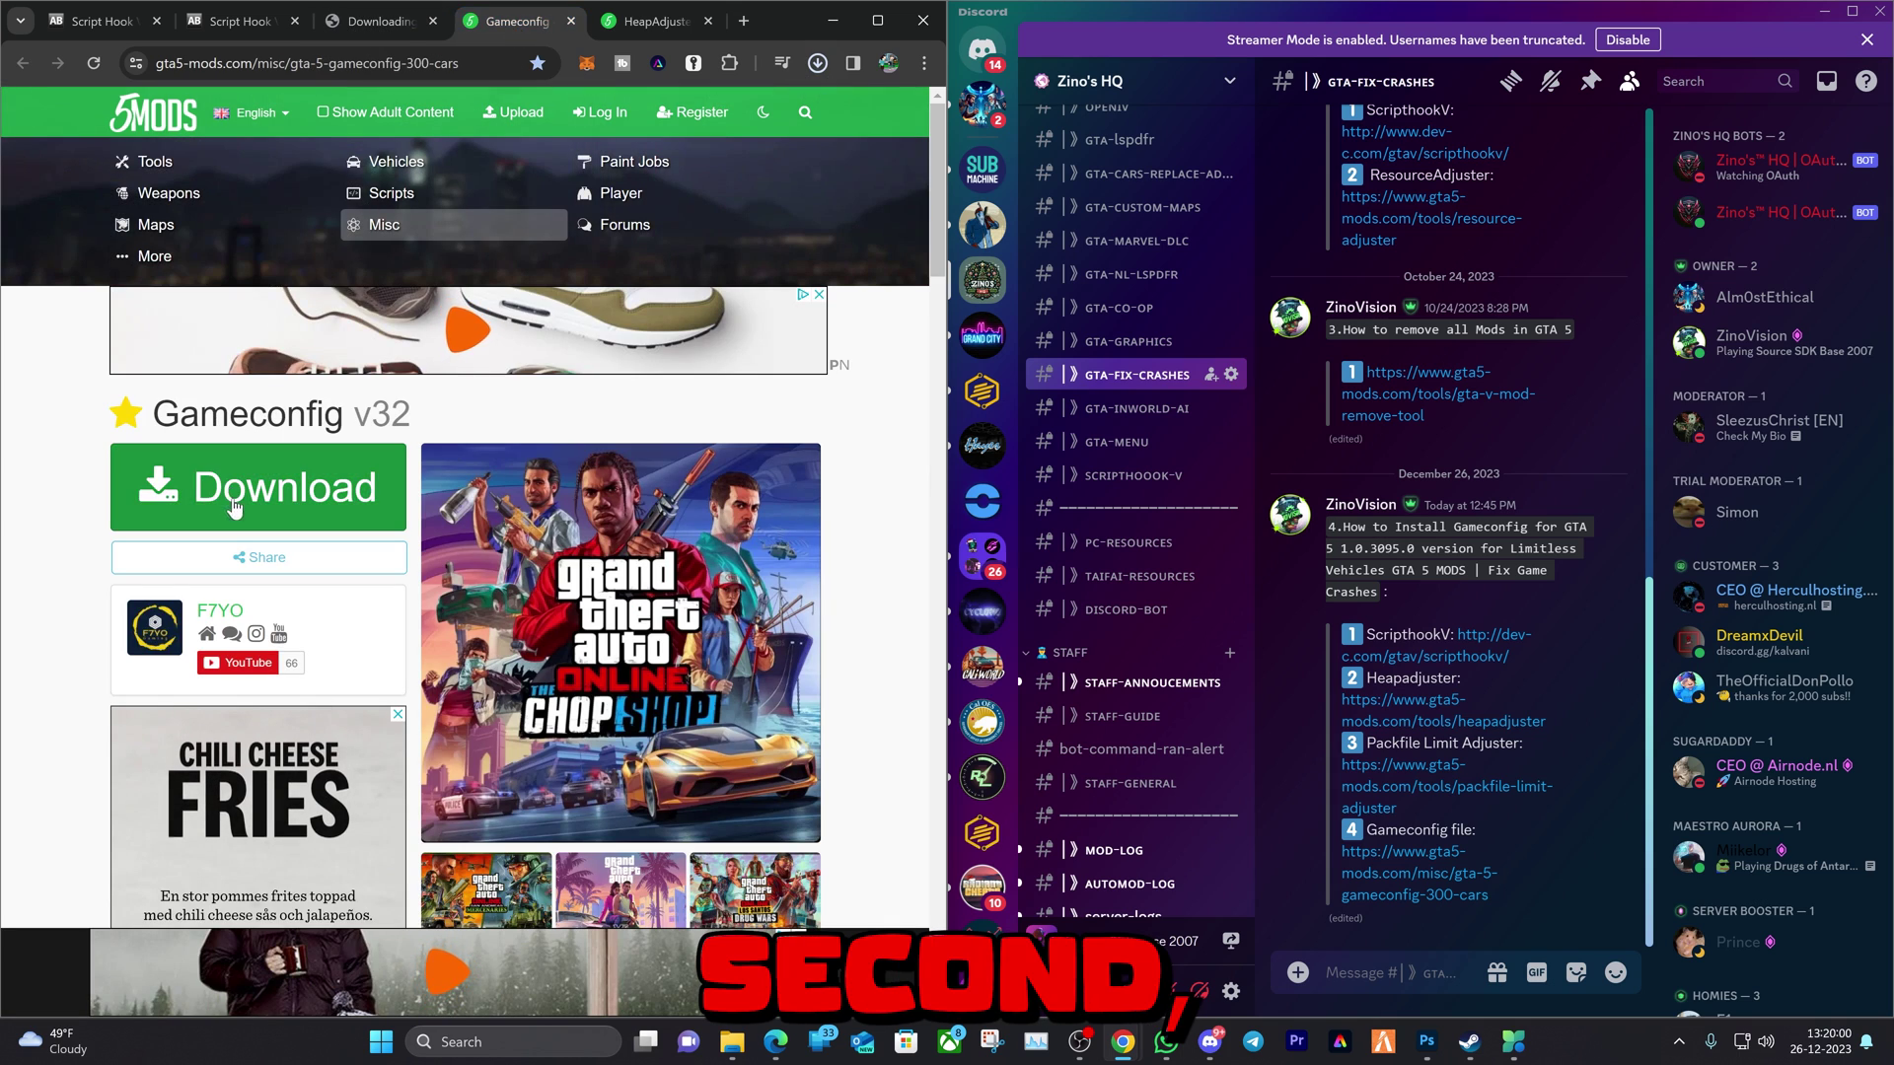
{"action": "left_click", "coordinate": [235, 503]}
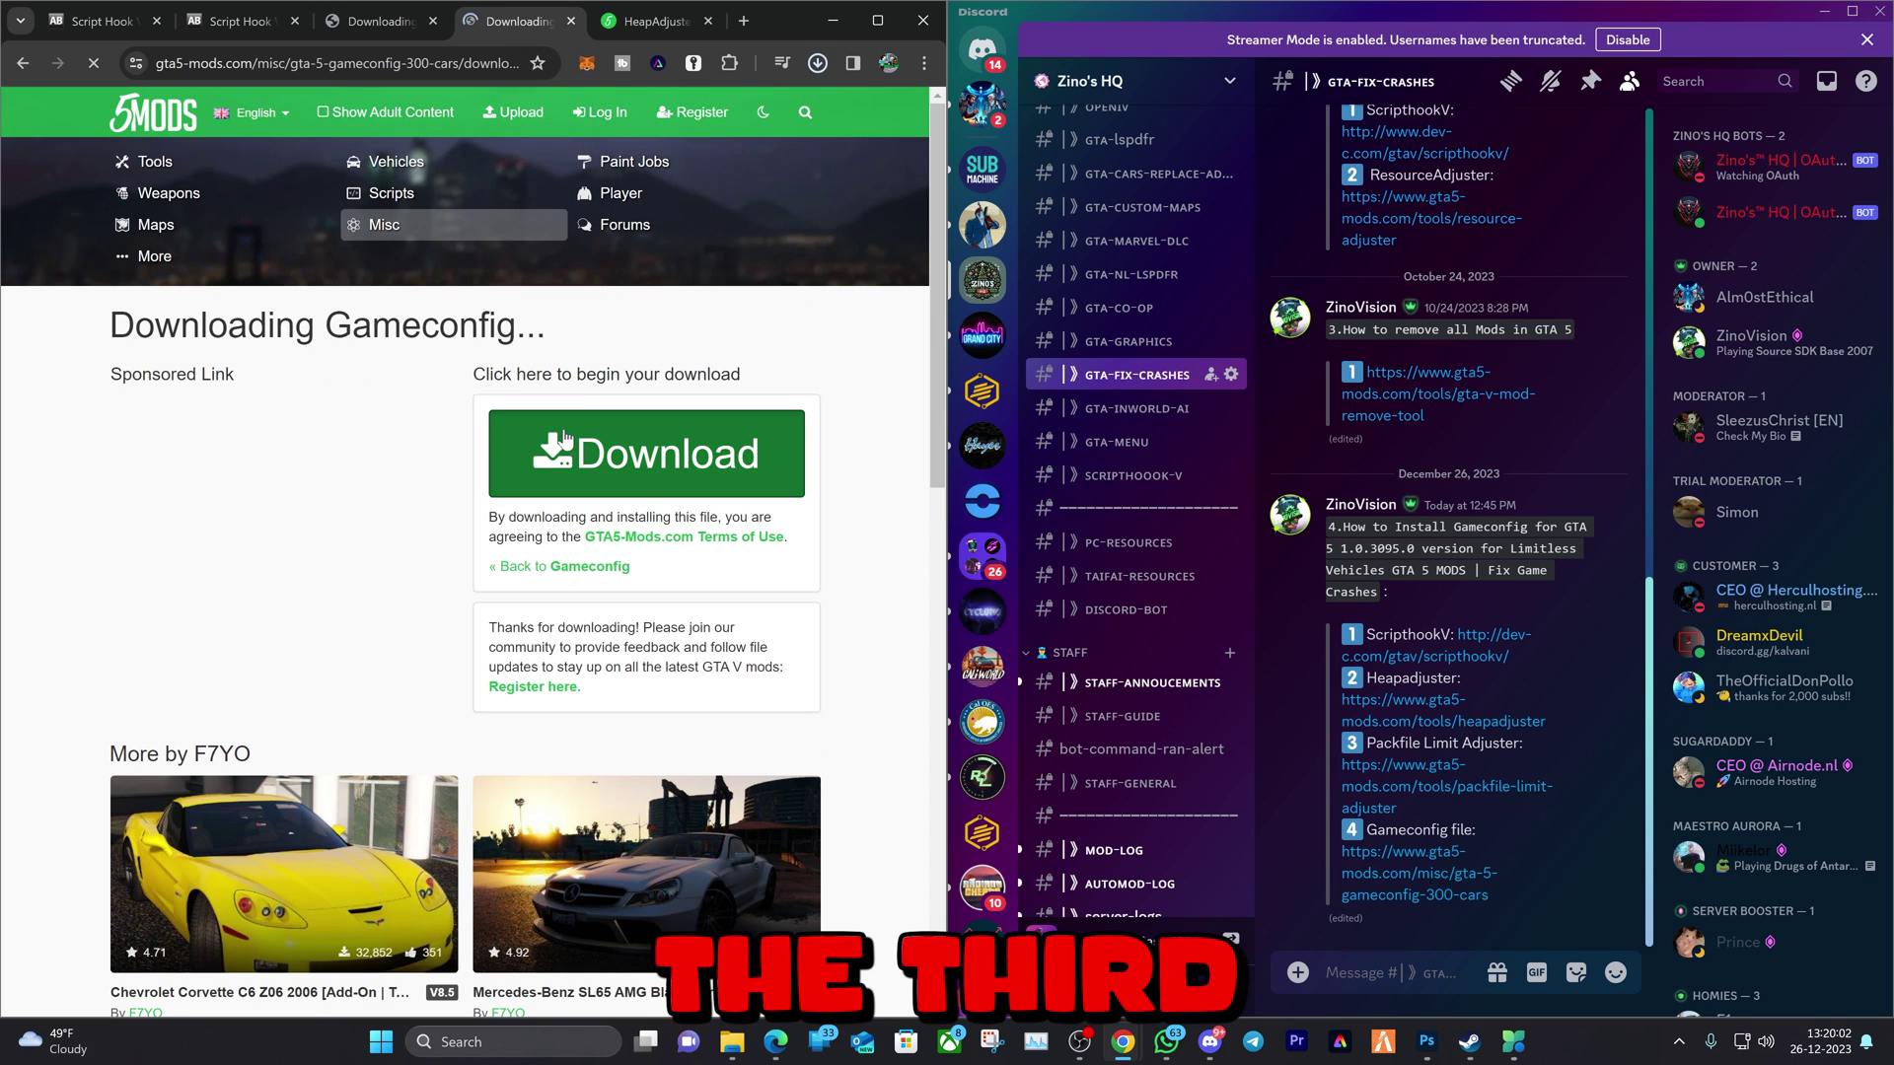
{"action": "left_click", "coordinate": [652, 22]}
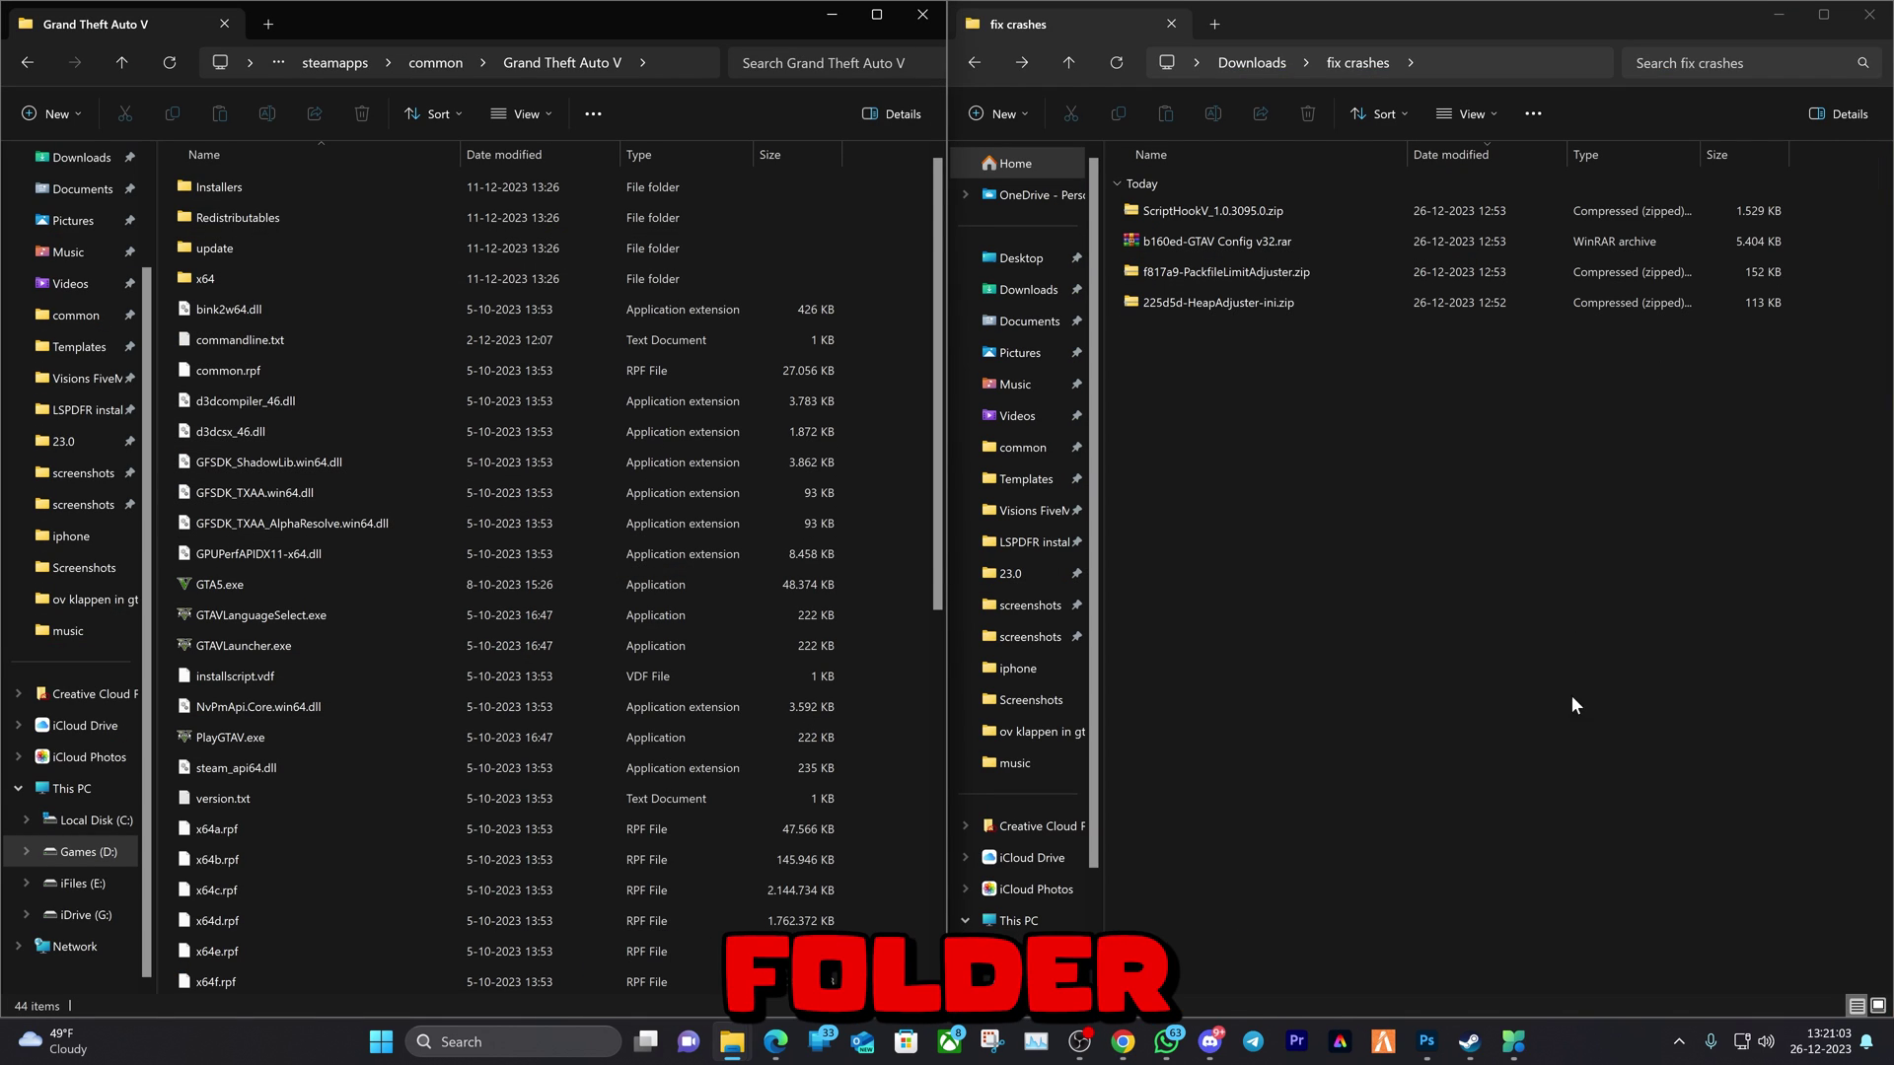
Step: Bring up the Steam game library from the taskbar
{"action": "left_click", "coordinate": [1470, 1044]}
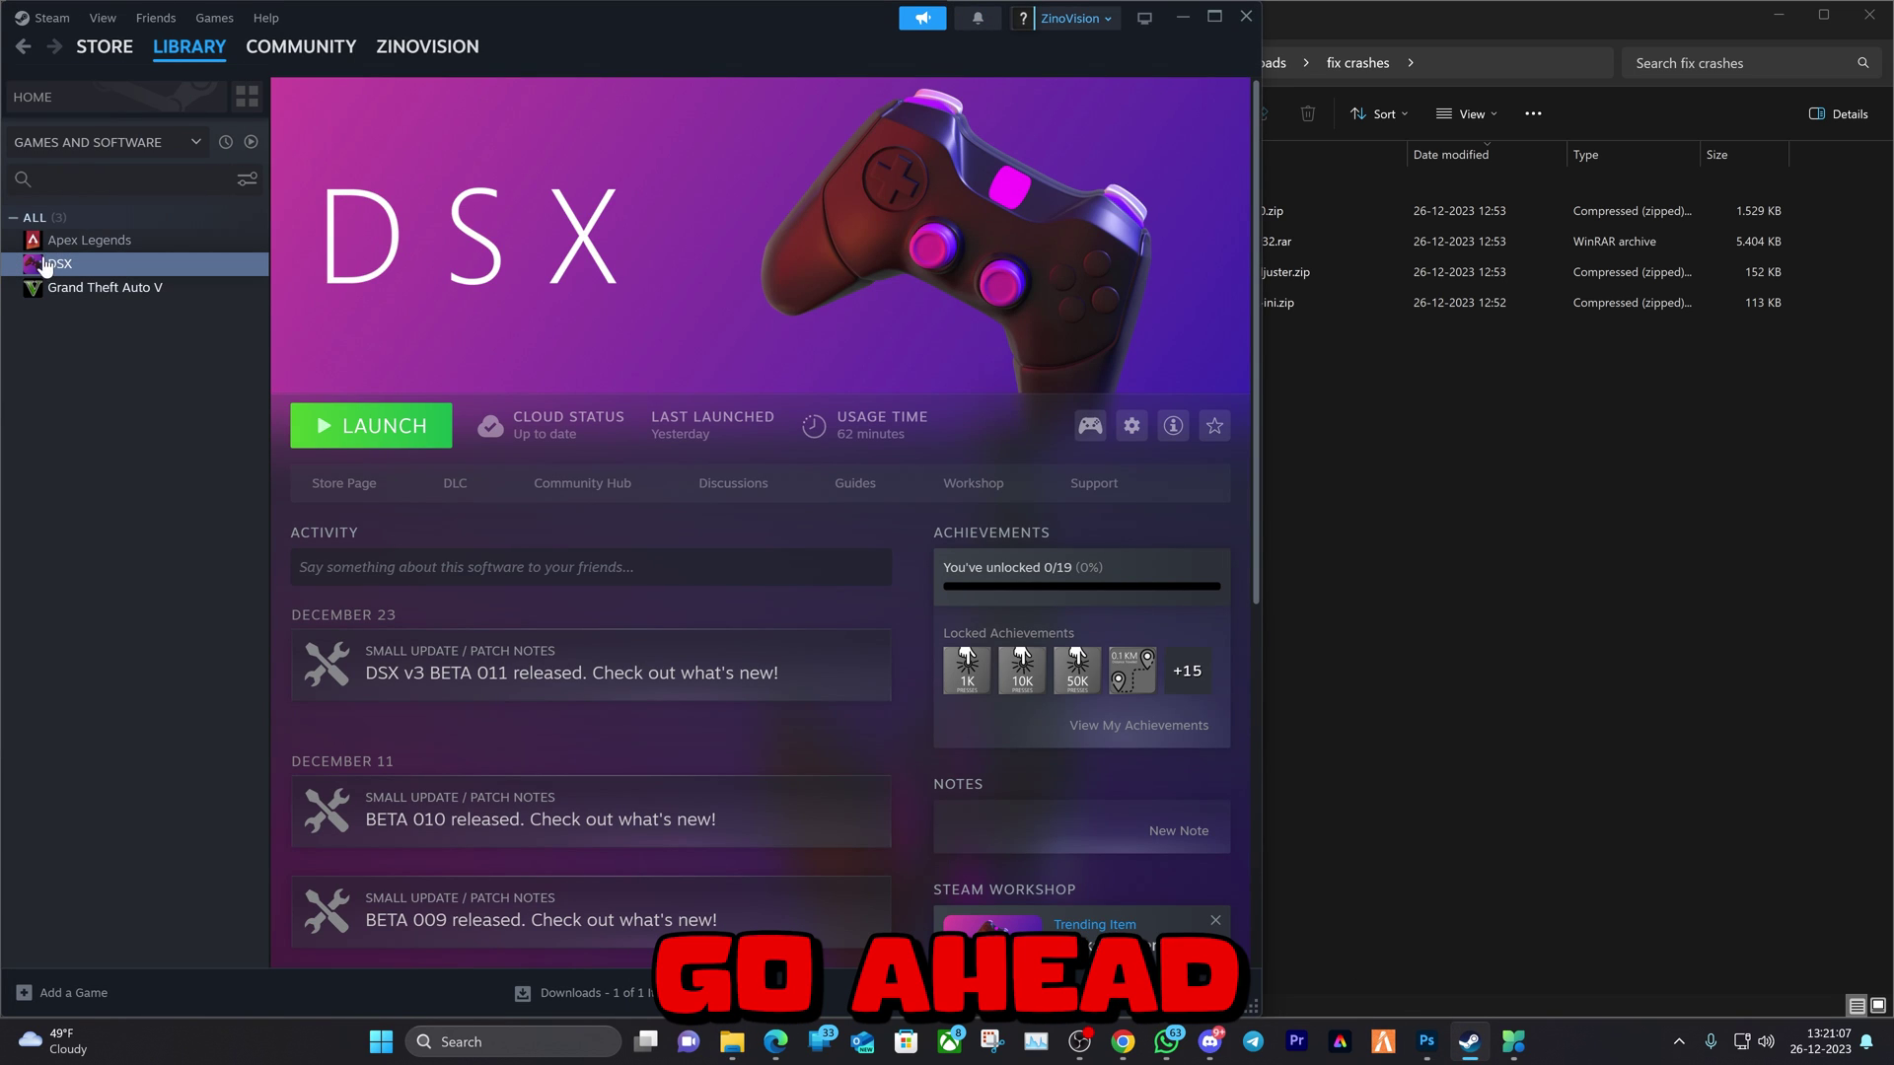
Step: Browse Grand Theft Auto V's local files from Steam and snap that Explorer window left
{"action": "left_click", "coordinate": [86, 288]}
{"action": "right_click", "coordinate": [86, 288]}
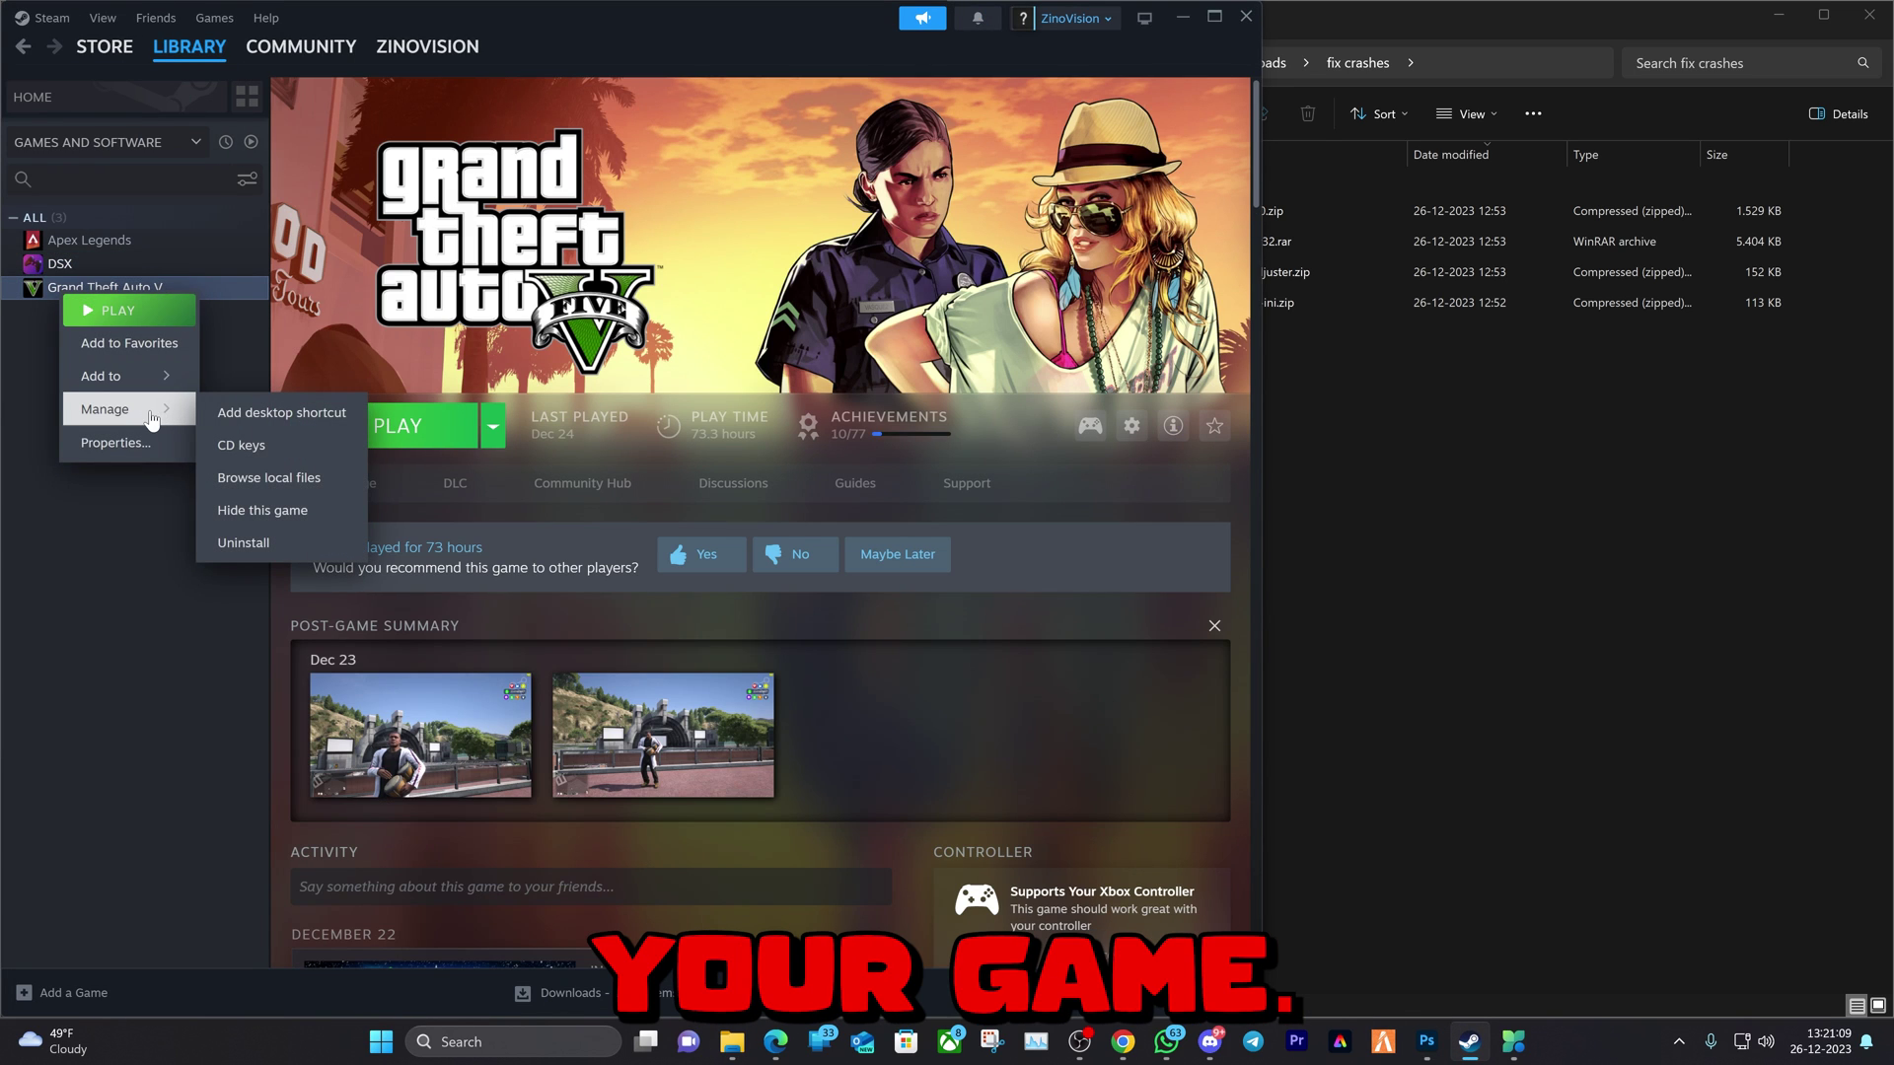
{"action": "left_click", "coordinate": [281, 478]}
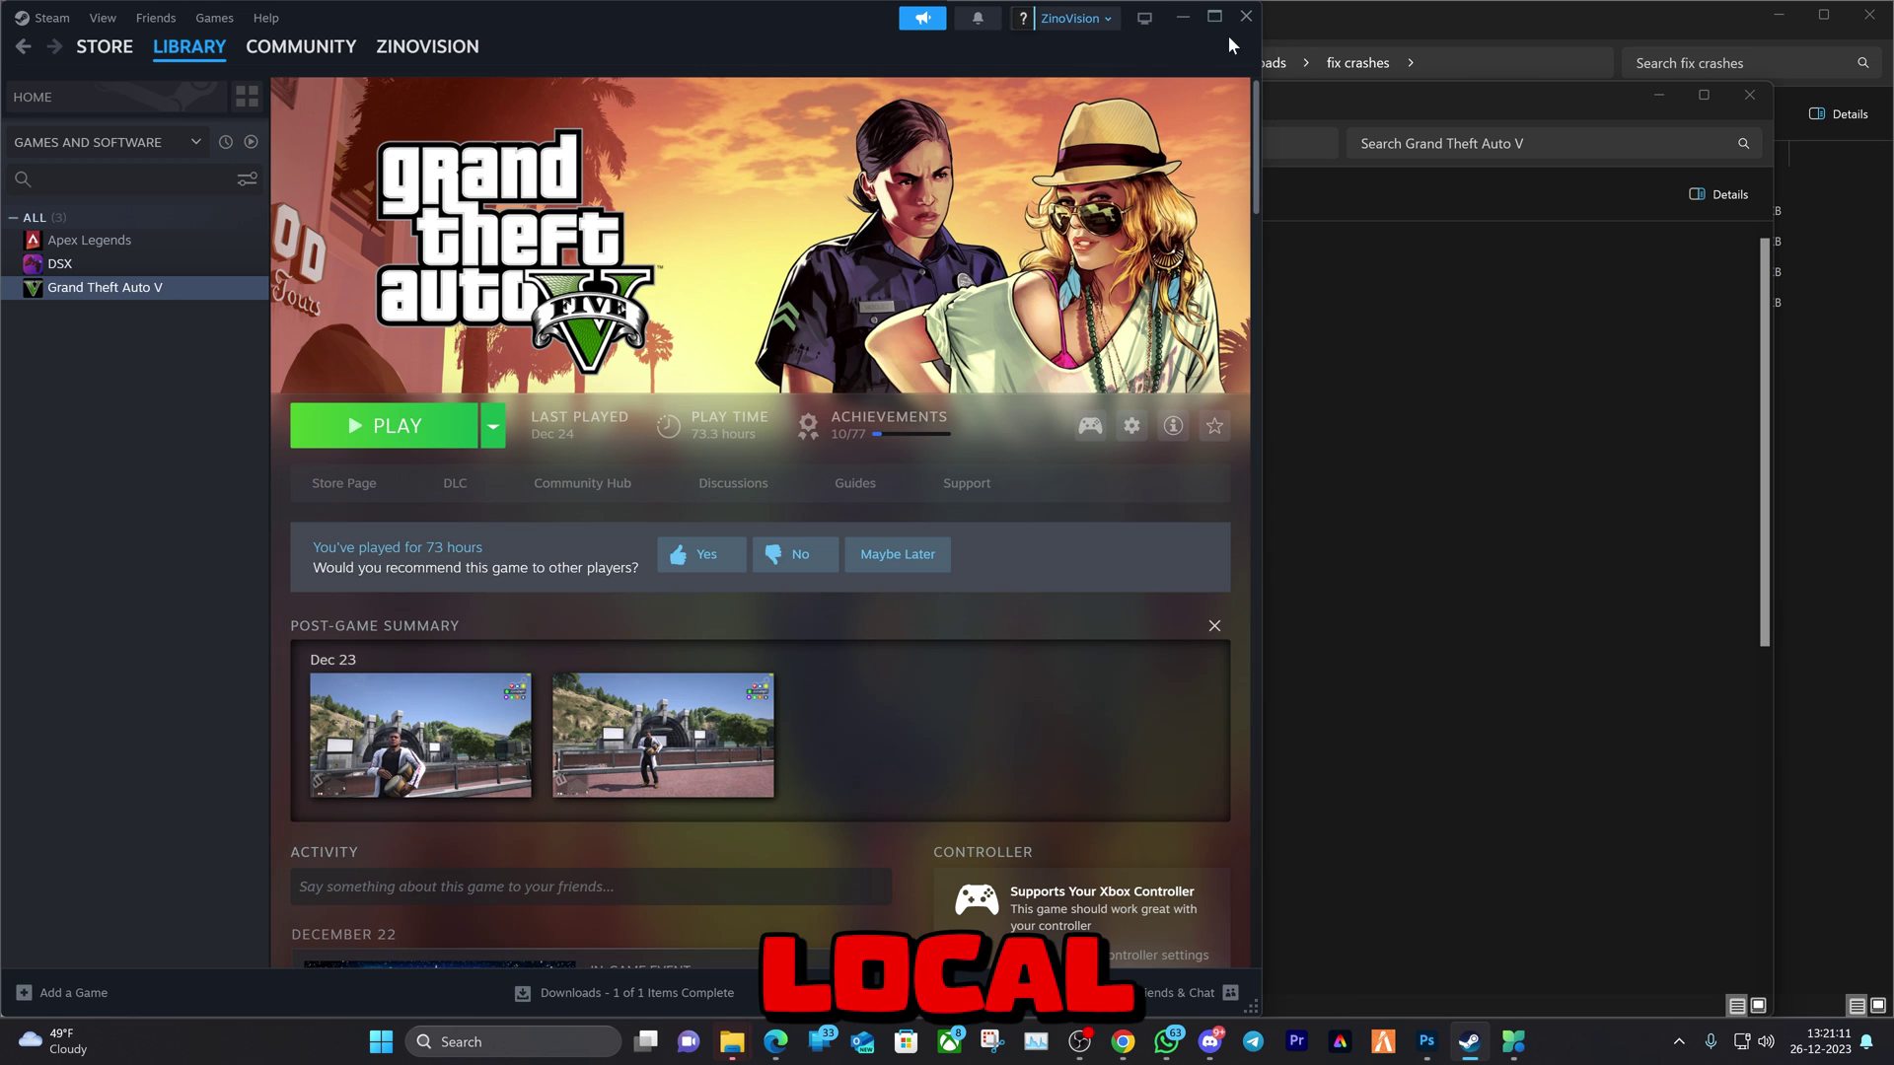
{"action": "left_click", "coordinate": [1184, 19]}
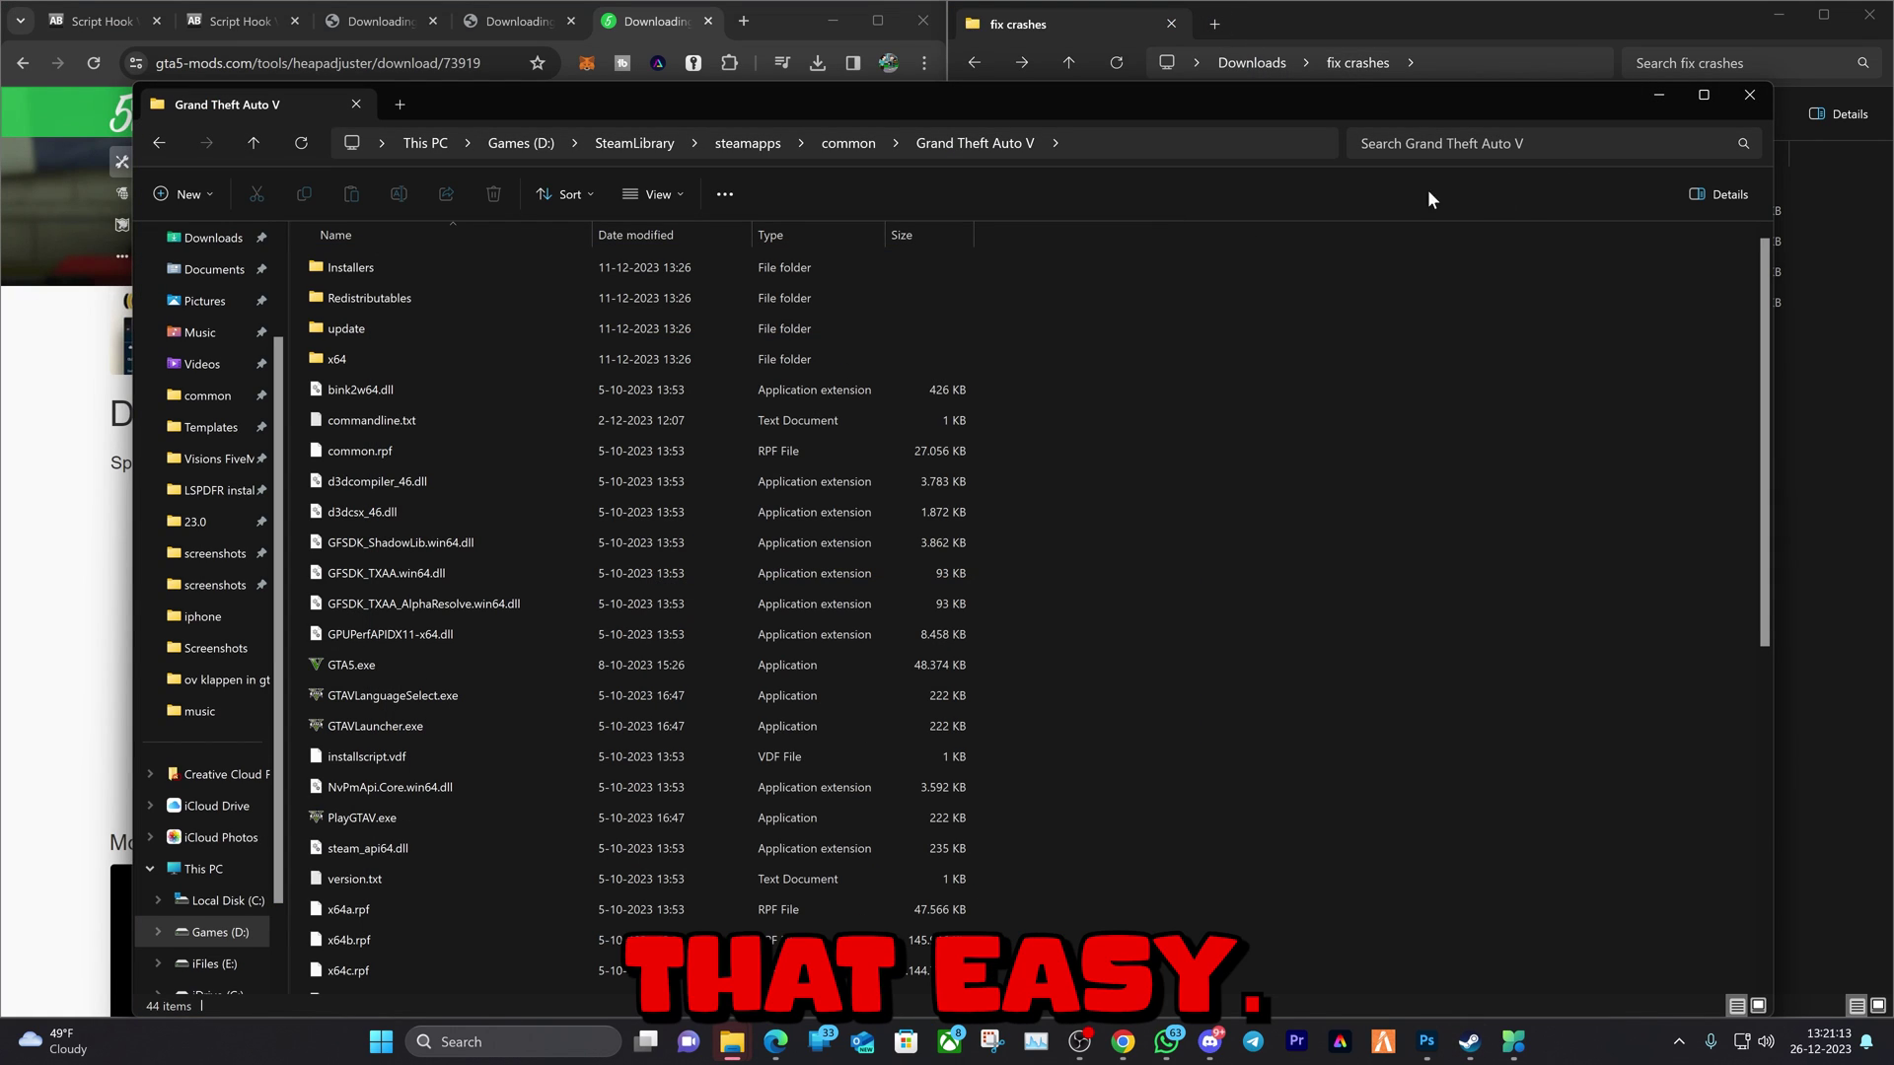
{"action": "left_click_drag", "start_coordinate": [1026, 100], "coordinate": [667, 67]}
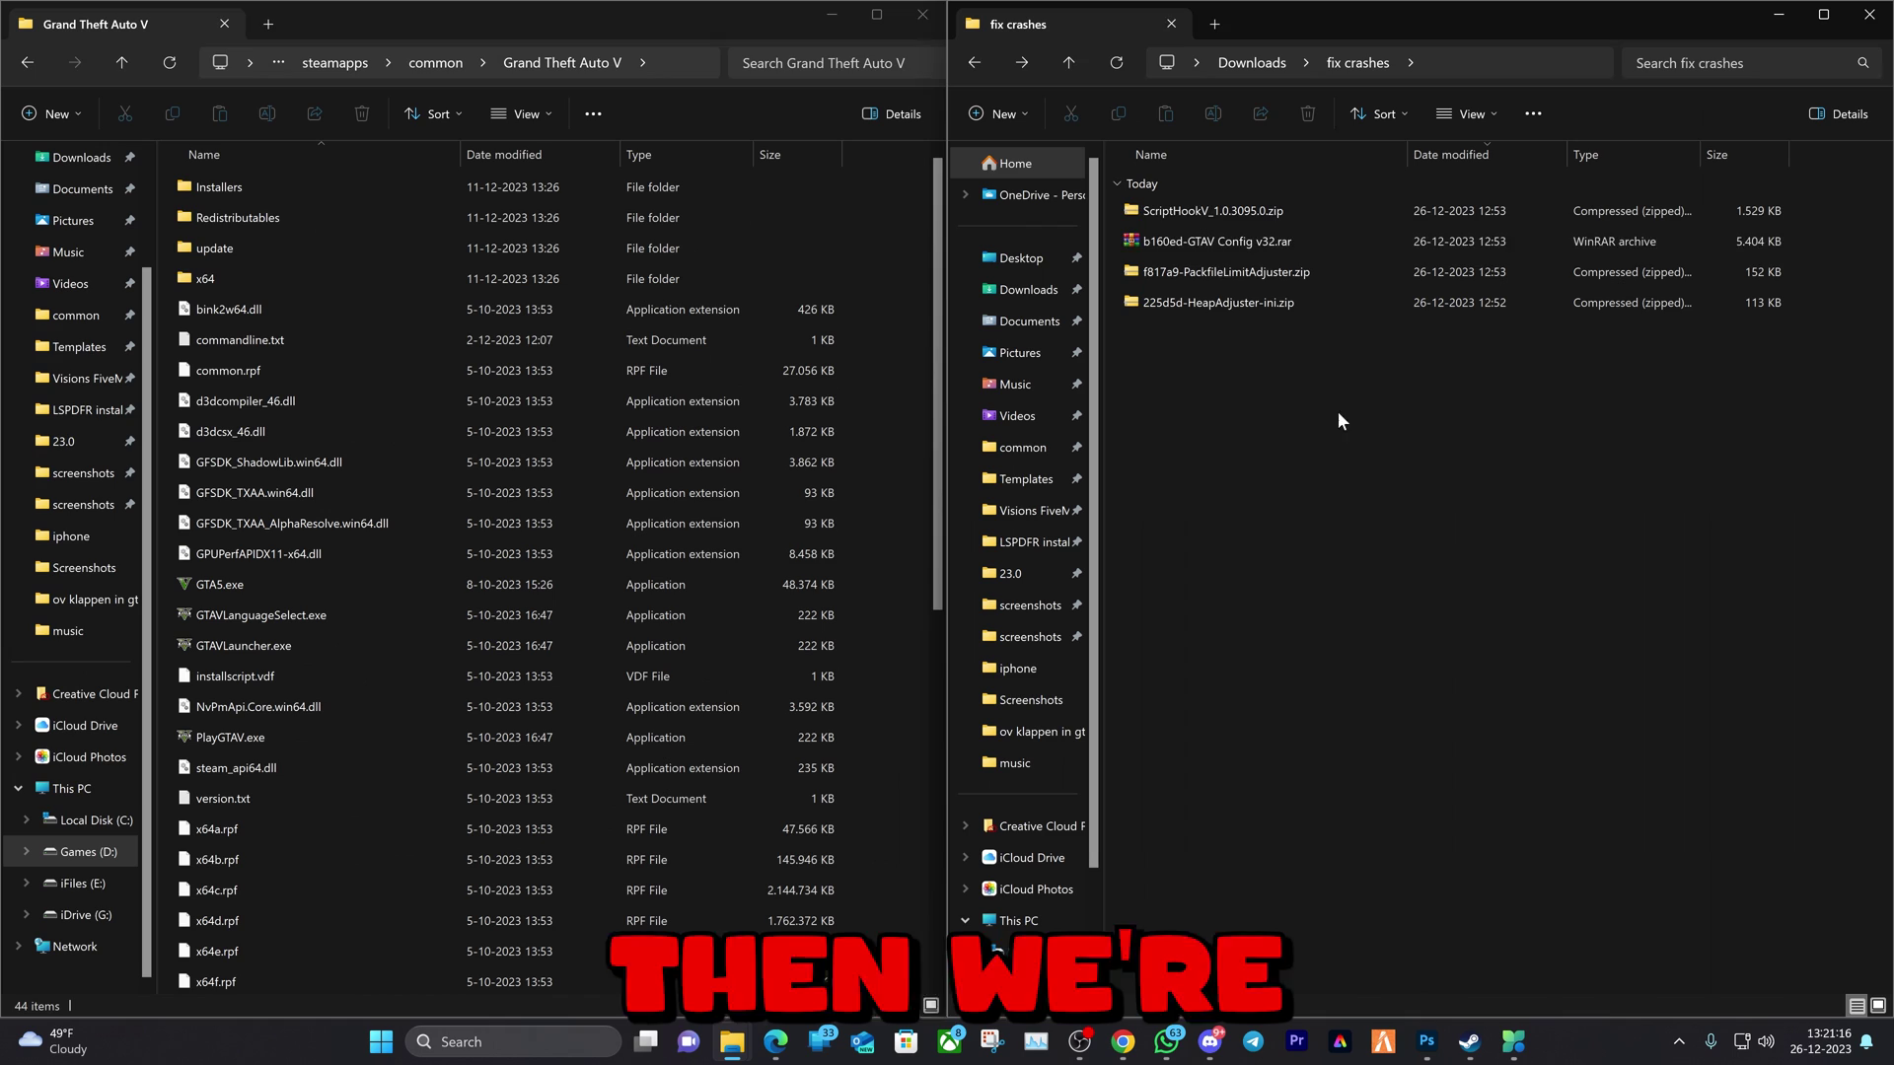
Step: Copy ScriptHookV.dll and dinput8.dll from the ScriptHookV zip's bin folder into the GTA V folder
{"action": "left_click", "coordinate": [1168, 213]}
{"action": "double_click", "coordinate": [1168, 212]}
{"action": "double_click", "coordinate": [1222, 186]}
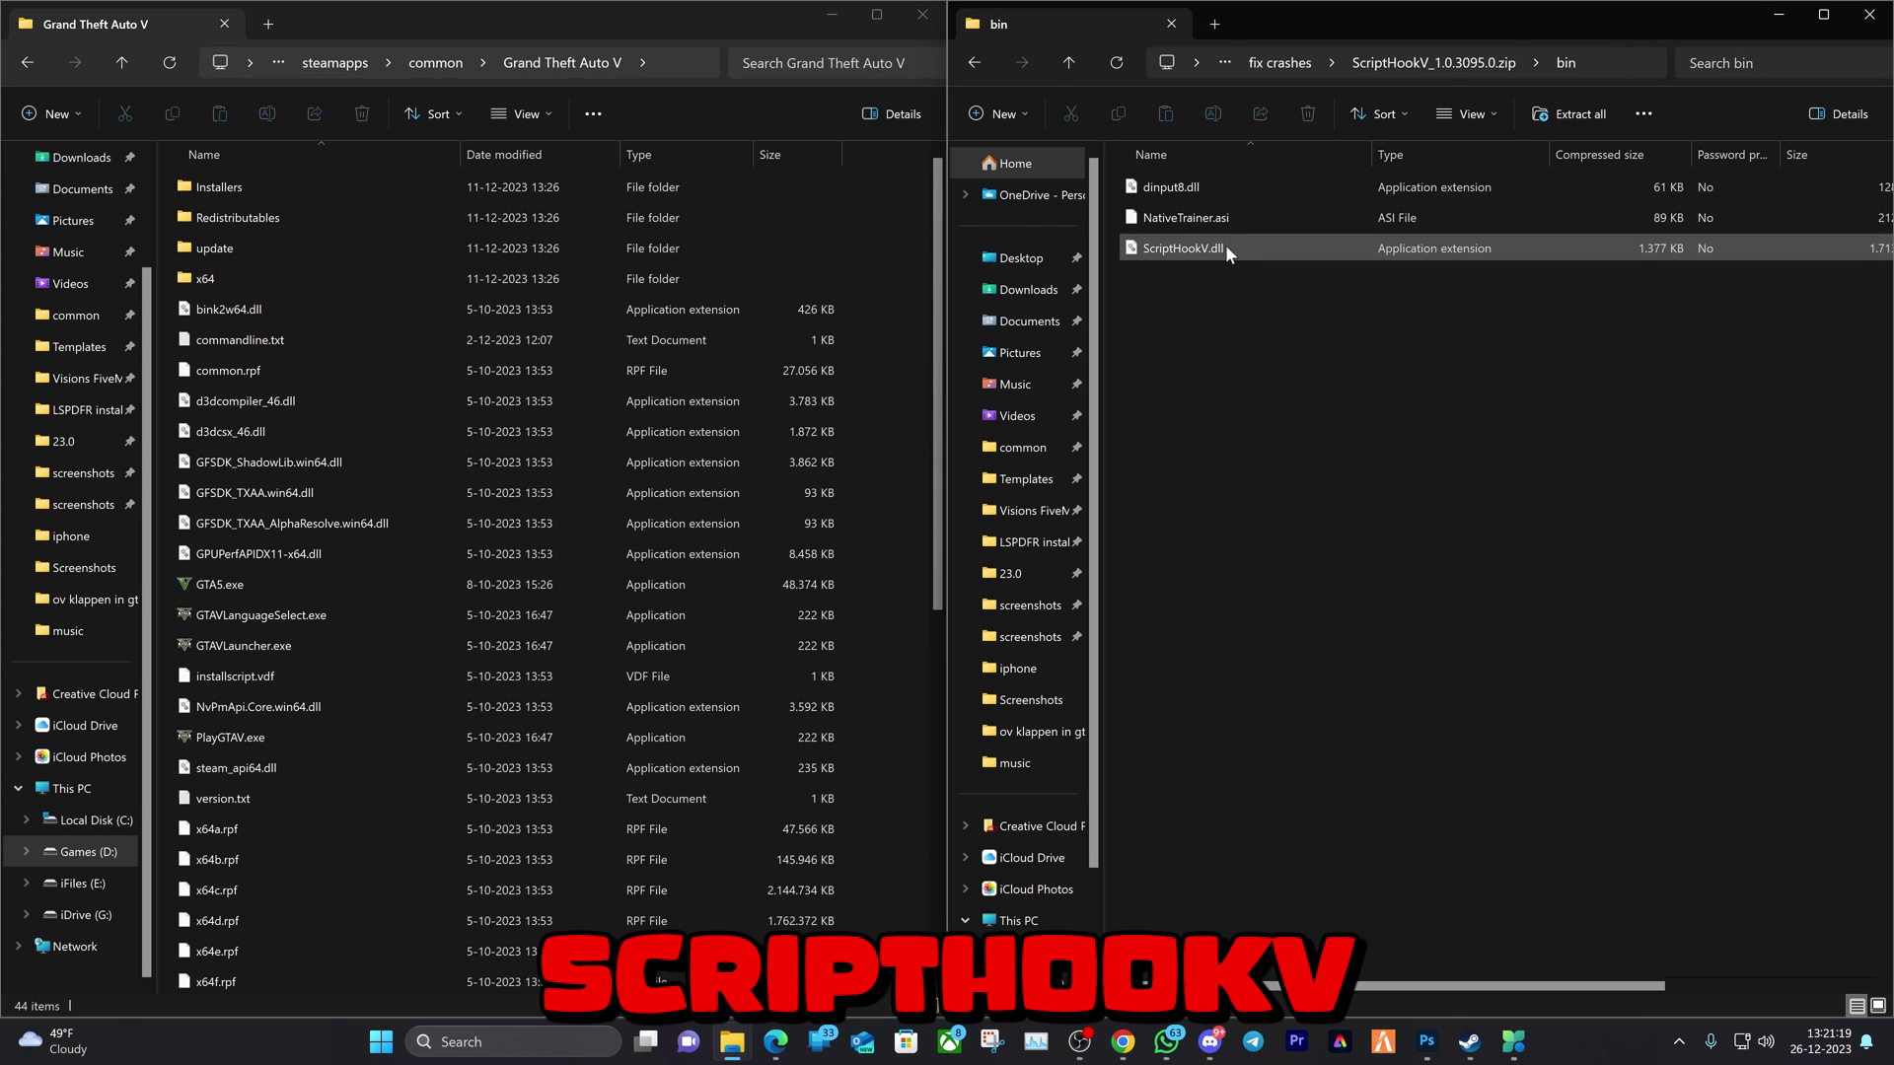
{"action": "left_click", "coordinate": [1217, 248]}
{"action": "left_click", "coordinate": [1175, 188], "text": "ctrl"}
{"action": "left_click_drag", "start_coordinate": [1180, 249], "coordinate": [866, 757]}
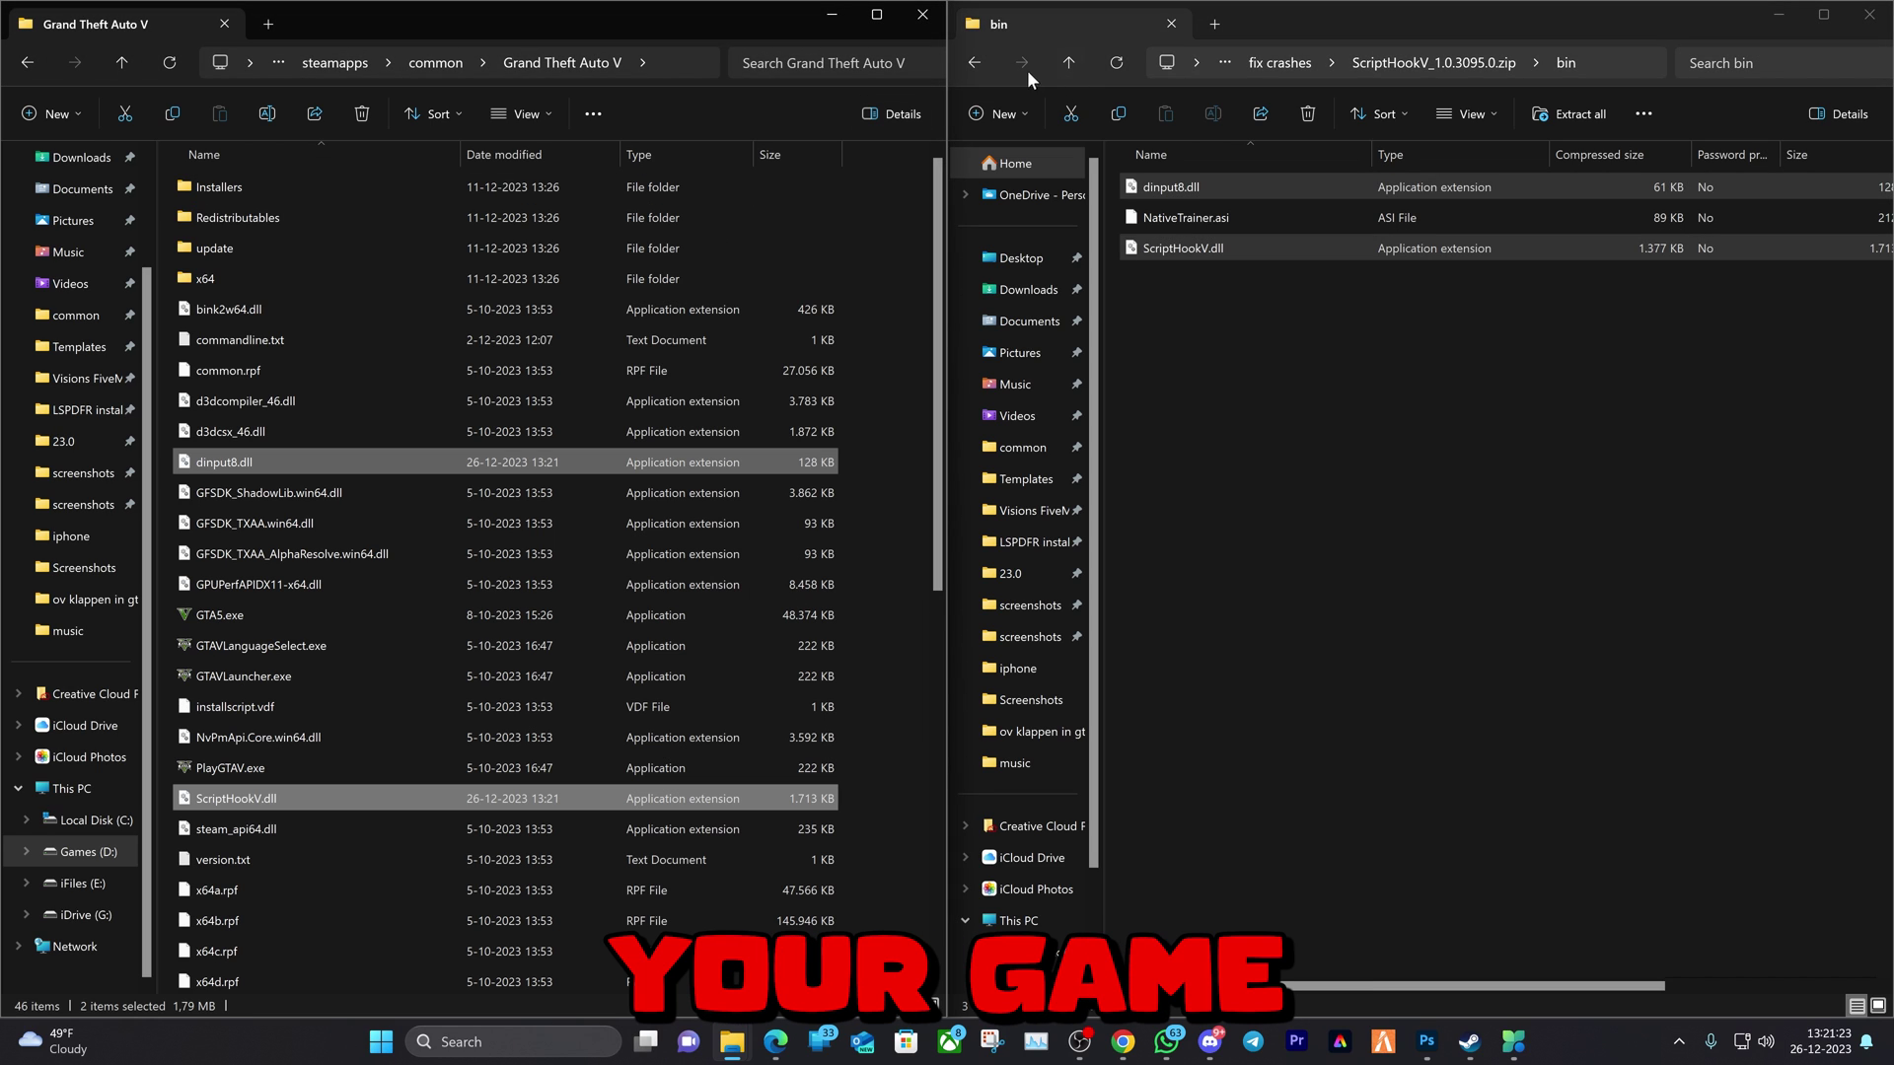
{"action": "left_click", "coordinate": [975, 62]}
{"action": "left_click", "coordinate": [973, 62]}
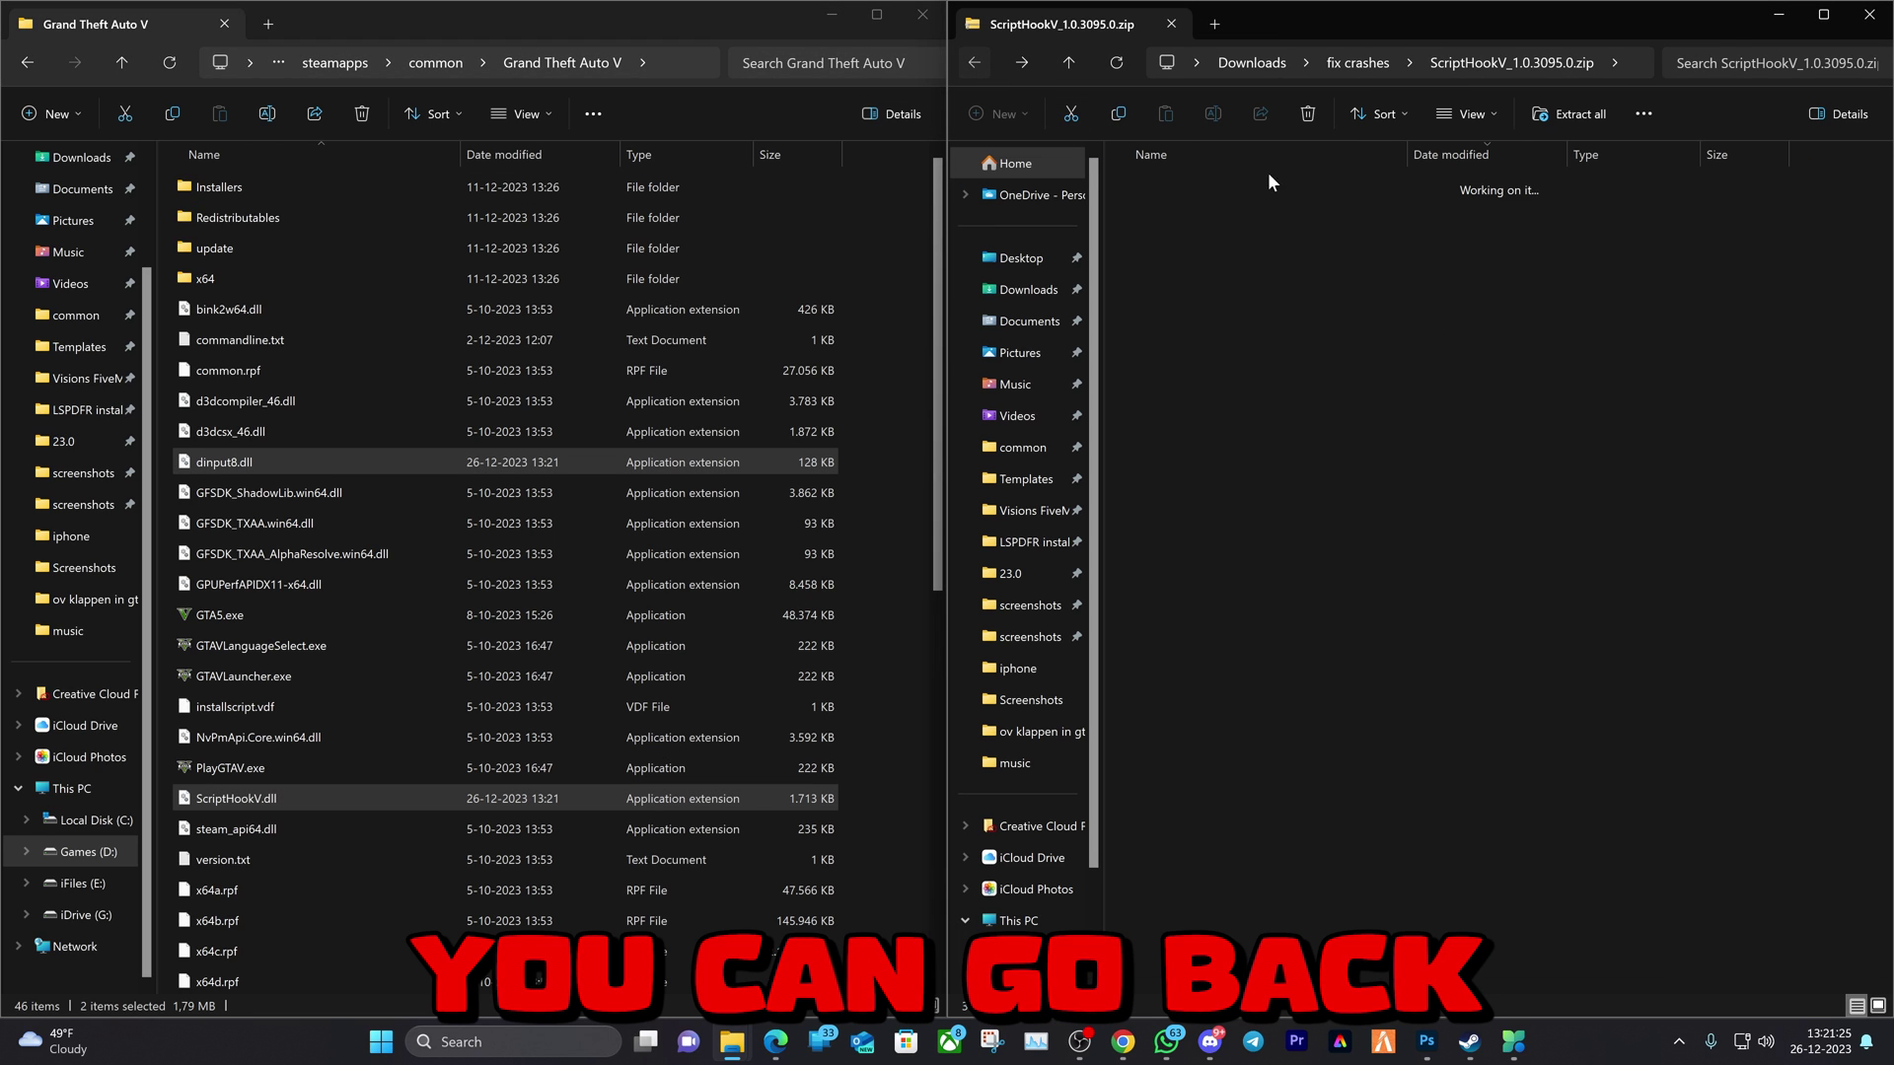
Step: Copy PackfileLimitAdjuster.asi and PackfileLimitAdjuster.ini into the GTA V folder
{"action": "double_click", "coordinate": [1207, 277]}
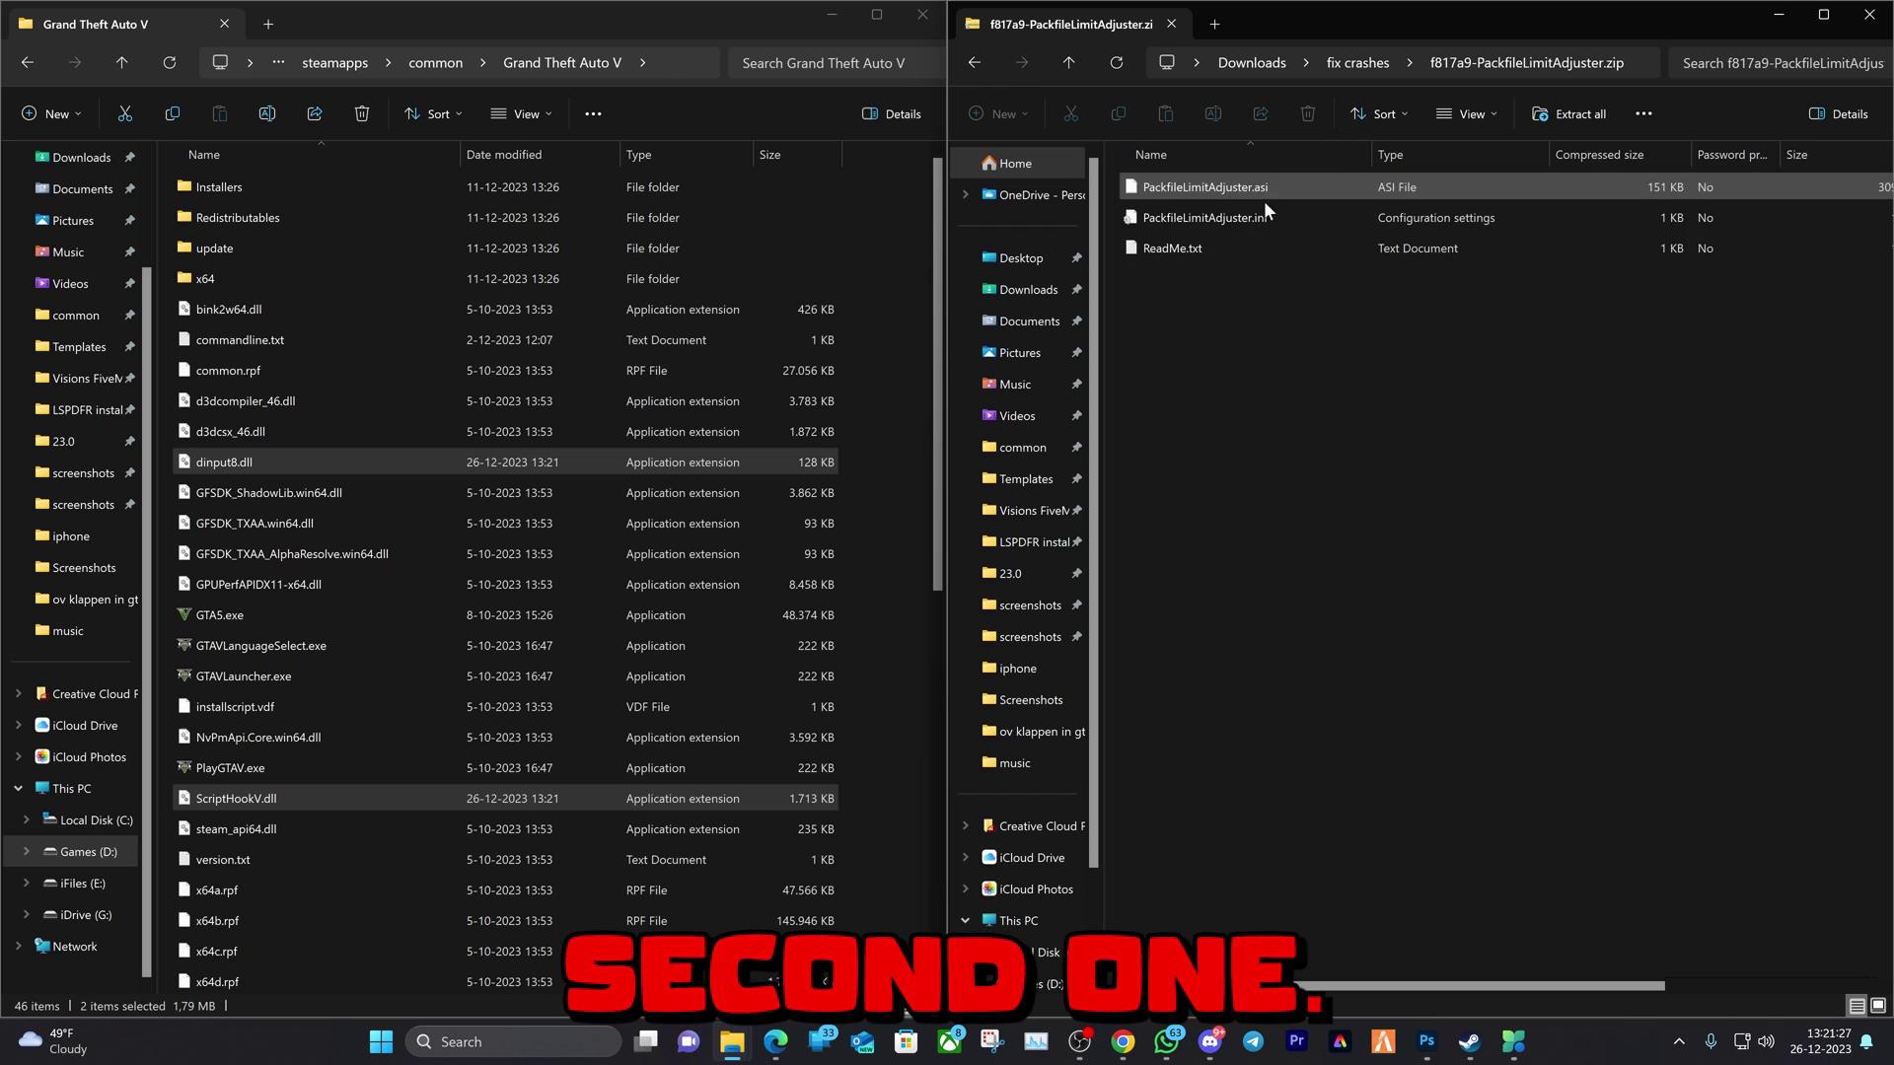
{"action": "left_click", "coordinate": [1242, 188]}
{"action": "left_click", "coordinate": [1205, 220], "text": "ctrl"}
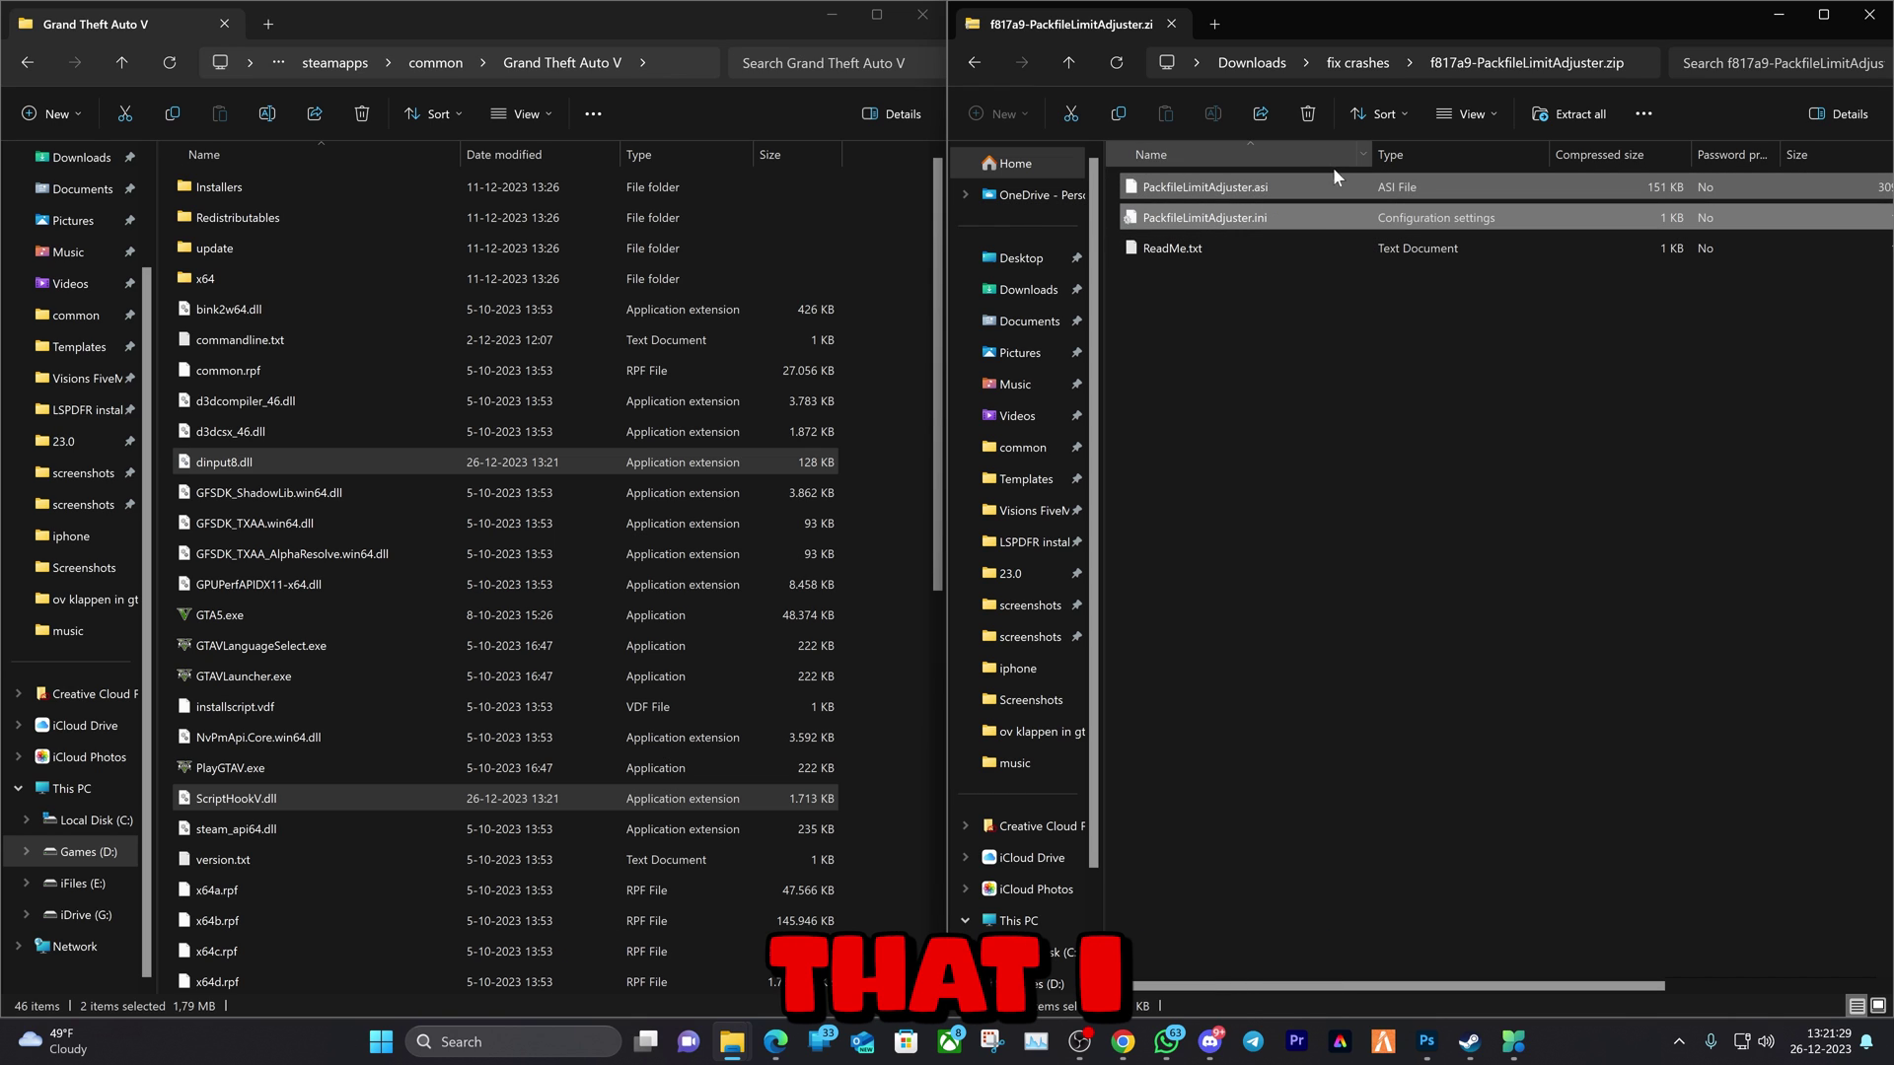
{"action": "left_click_drag", "start_coordinate": [1205, 223], "coordinate": [1296, 223]}
{"action": "left_click_drag", "start_coordinate": [907, 659], "coordinate": [858, 740]}
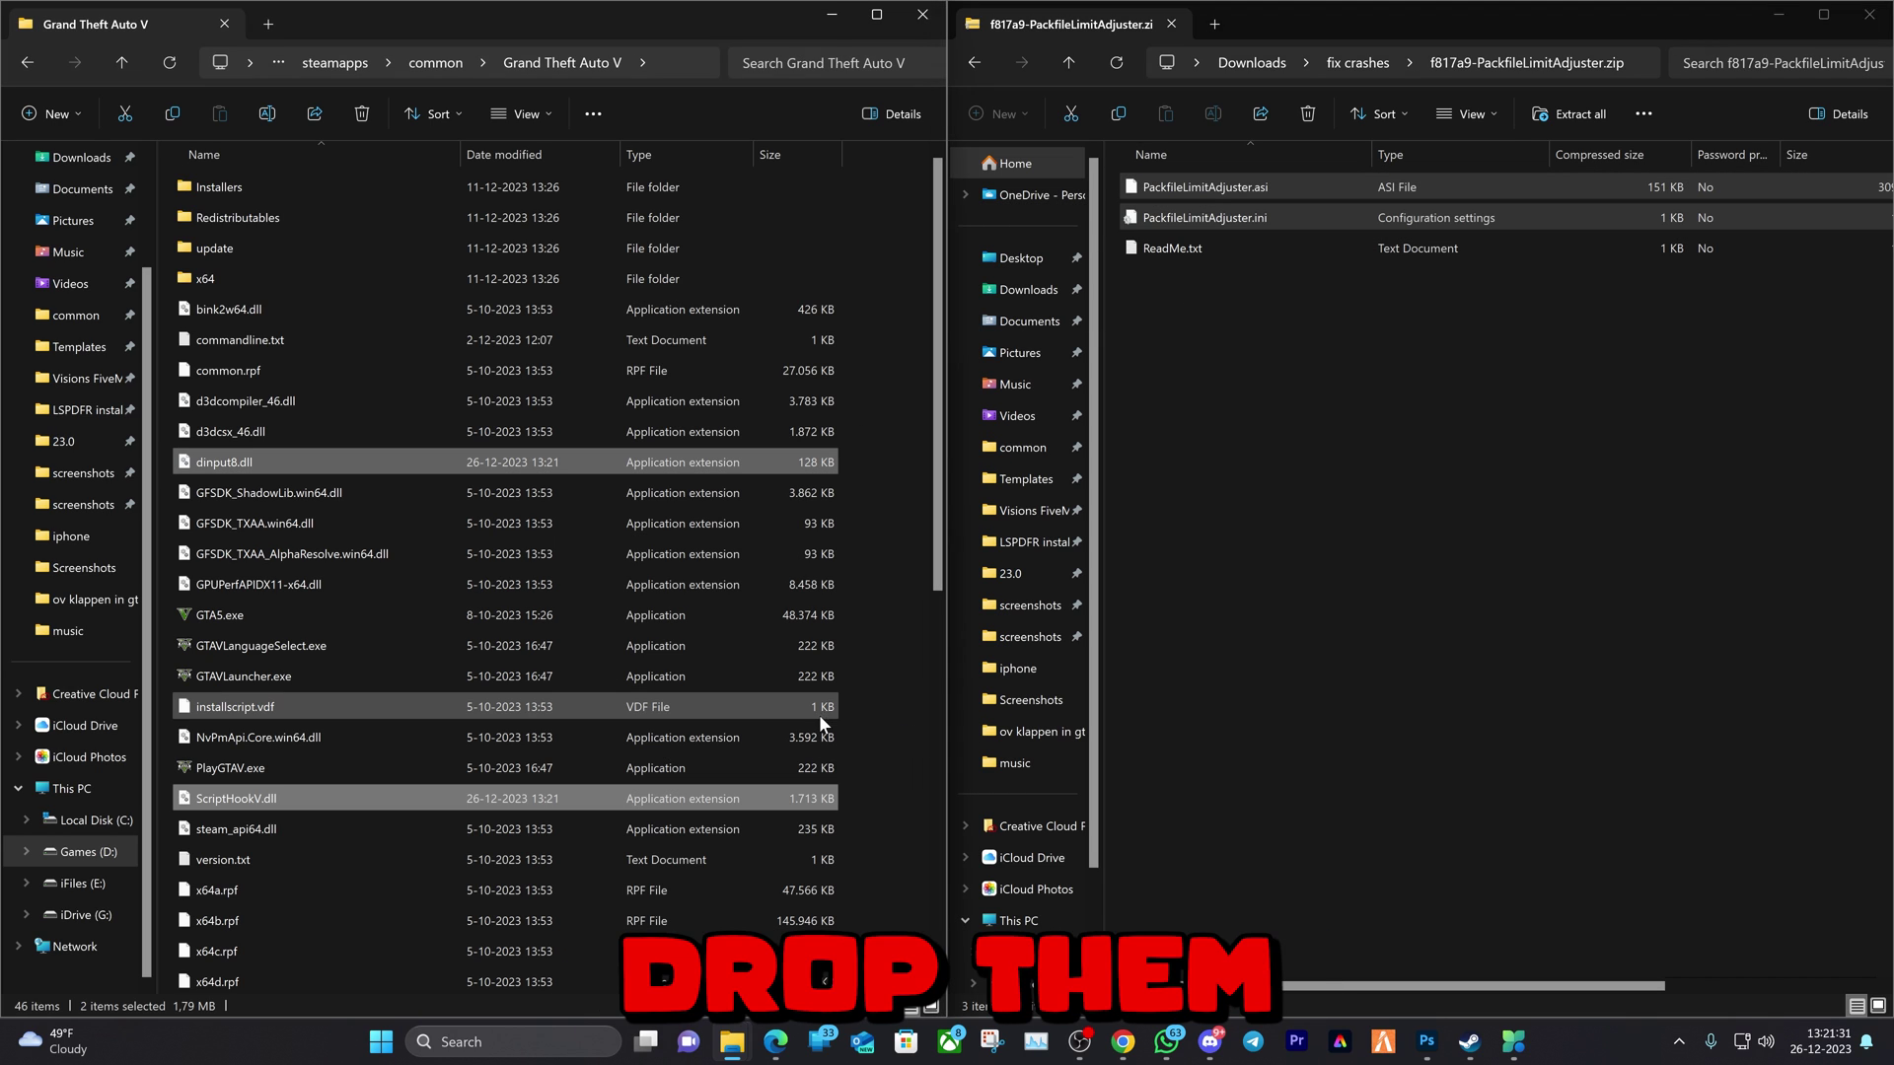
{"action": "left_click", "coordinate": [978, 64]}
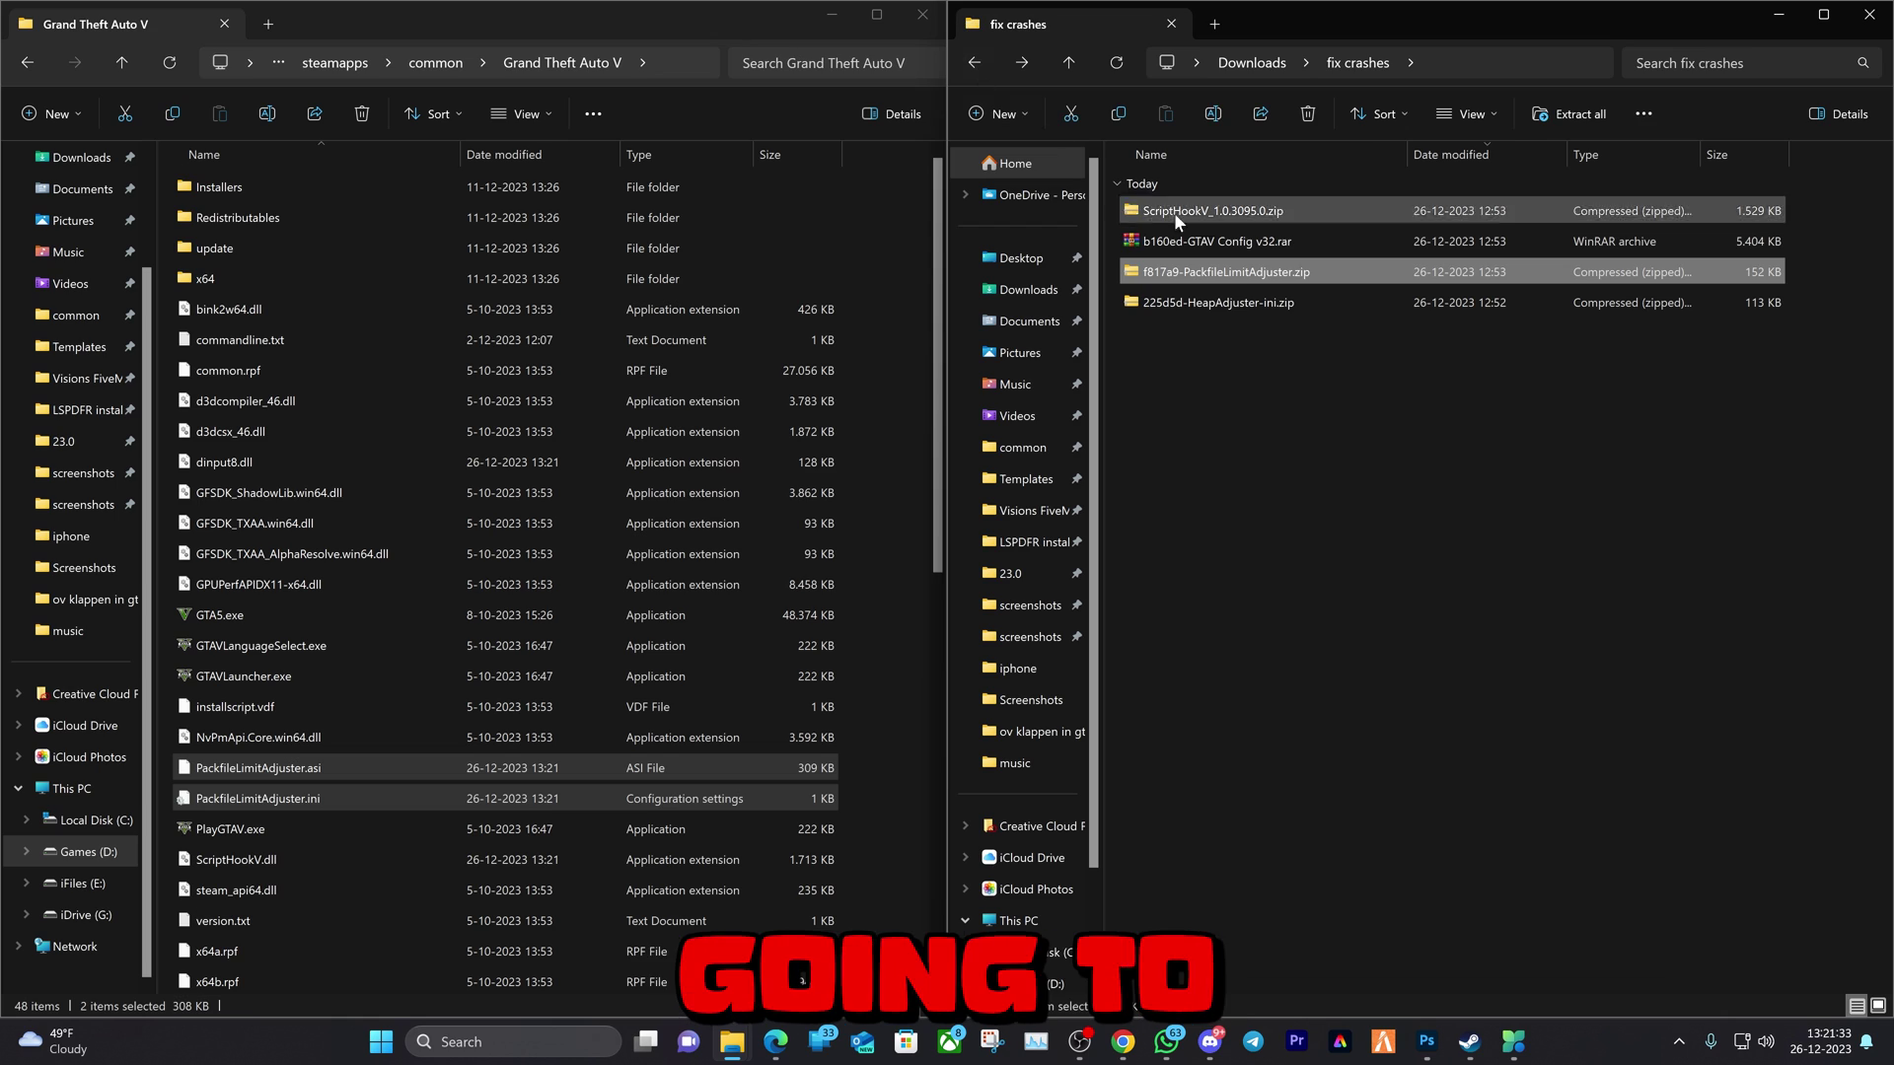
Step: Copy both HeapAdjuster files into the GTA V folder and return to fix crashes
{"action": "double_click", "coordinate": [1217, 312]}
{"action": "mouse_move", "coordinate": [1198, 259]}
{"action": "left_mouse_down"}
{"action": "mouse_move", "coordinate": [1183, 180]}
{"action": "mouse_move", "coordinate": [1213, 648]}
{"action": "mouse_move", "coordinate": [903, 727]}
{"action": "left_mouse_up"}
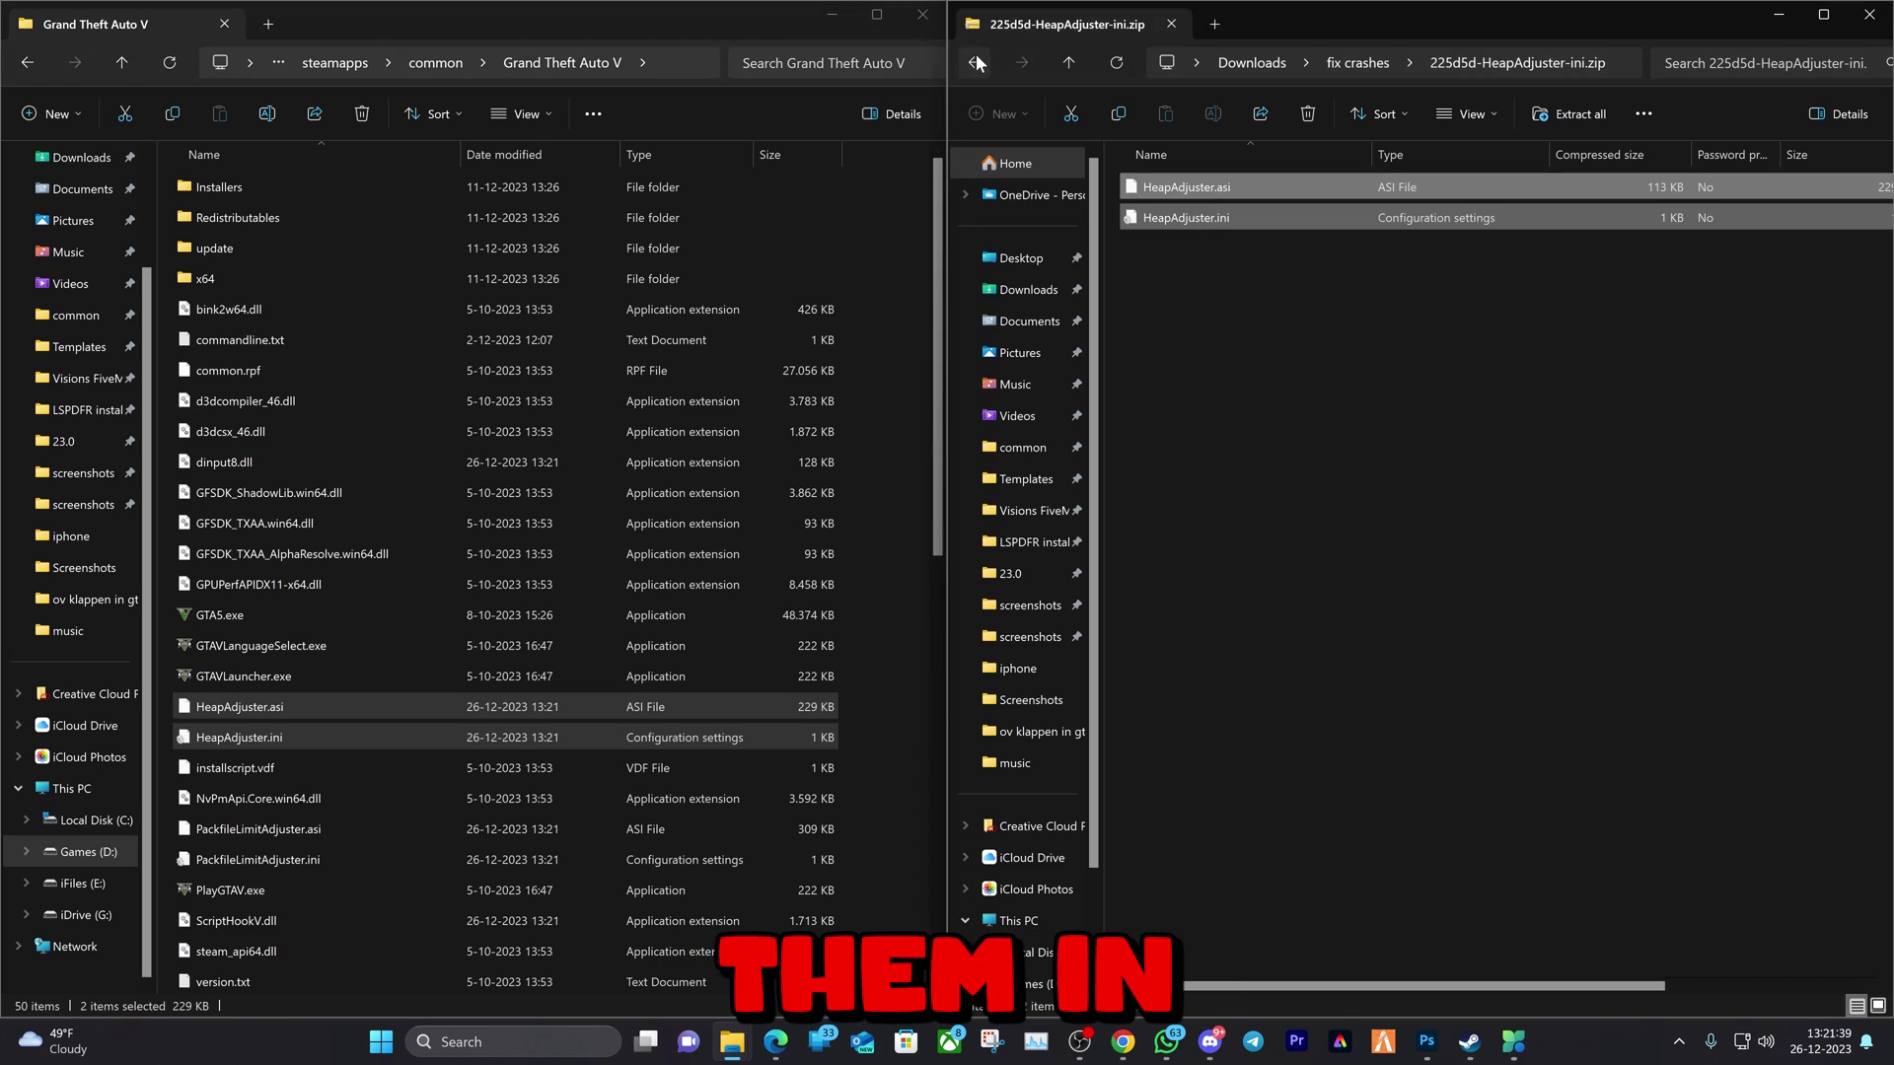
{"action": "left_click", "coordinate": [973, 62]}
Step: Extract b160ed-GTAV Config v32.rar to its own folder with WinRAR, then open Windows search
{"action": "left_click", "coordinate": [1188, 240]}
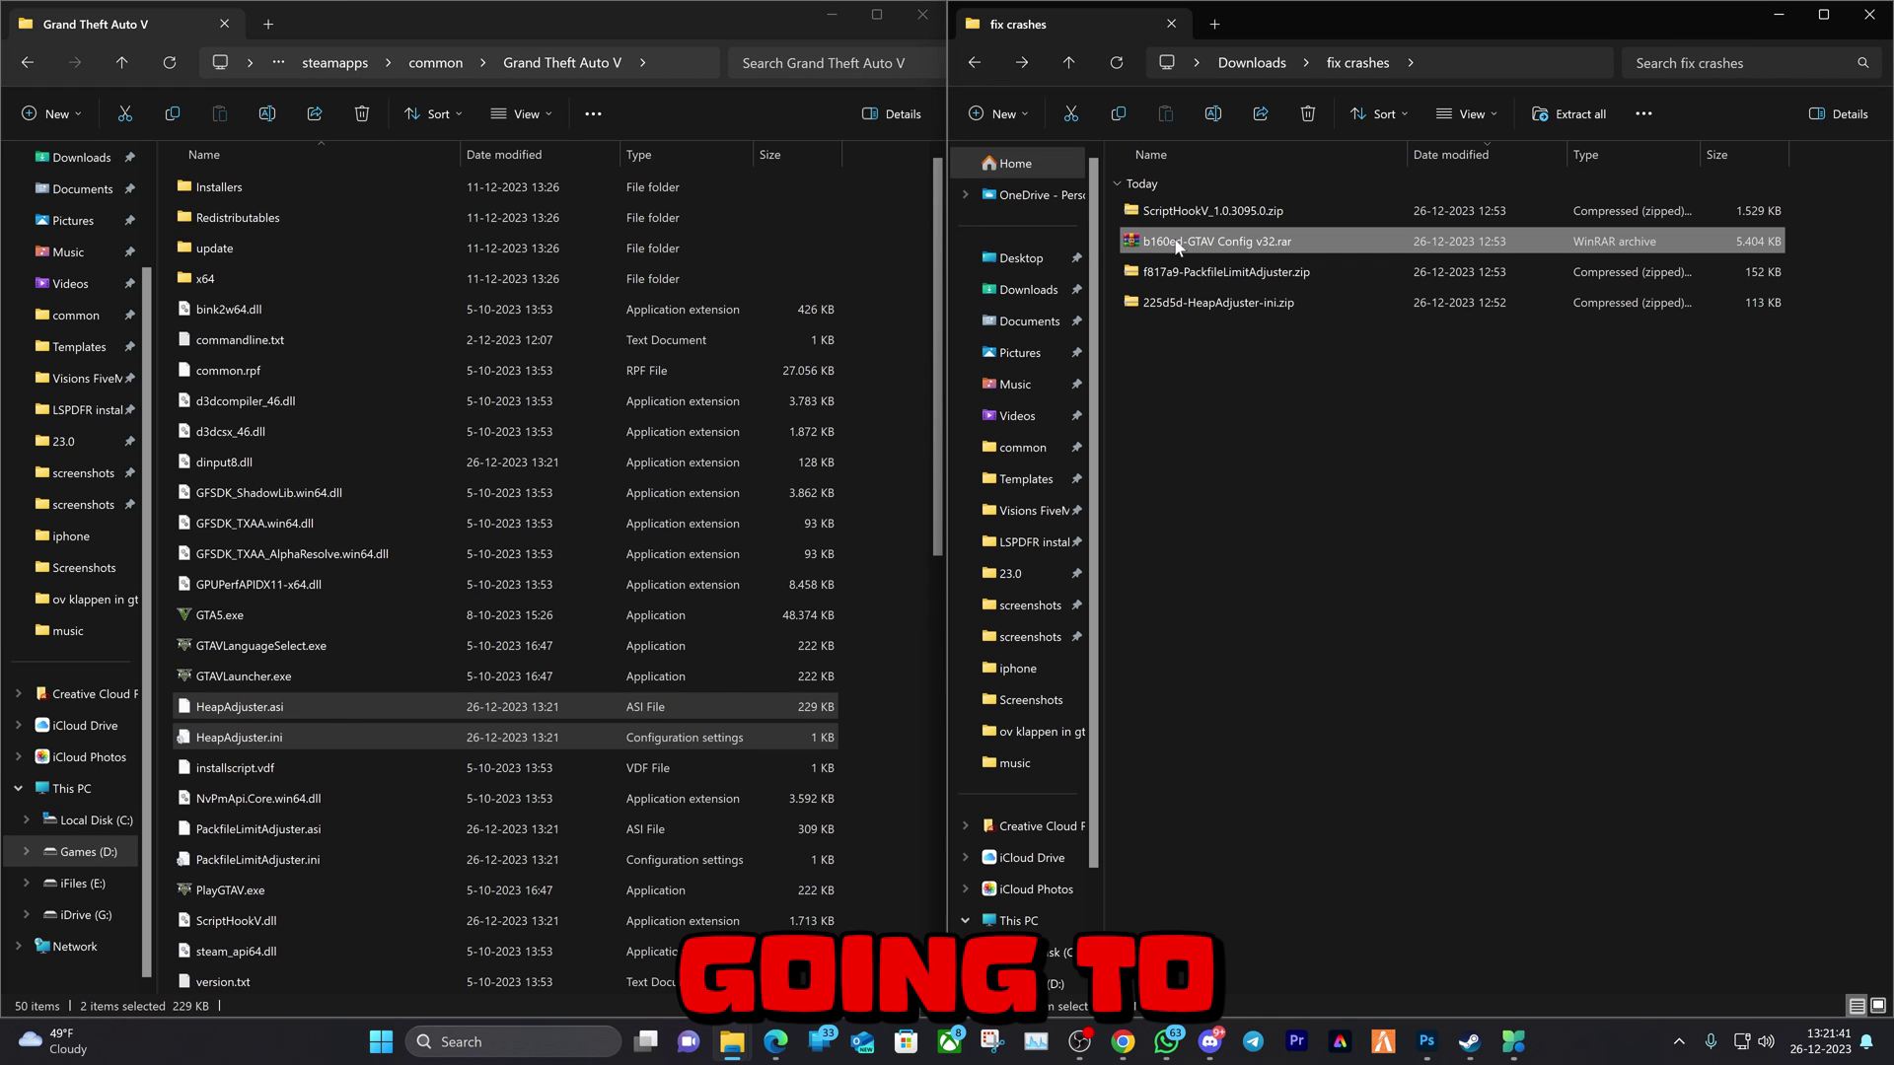
{"action": "right_click", "coordinate": [1189, 241]}
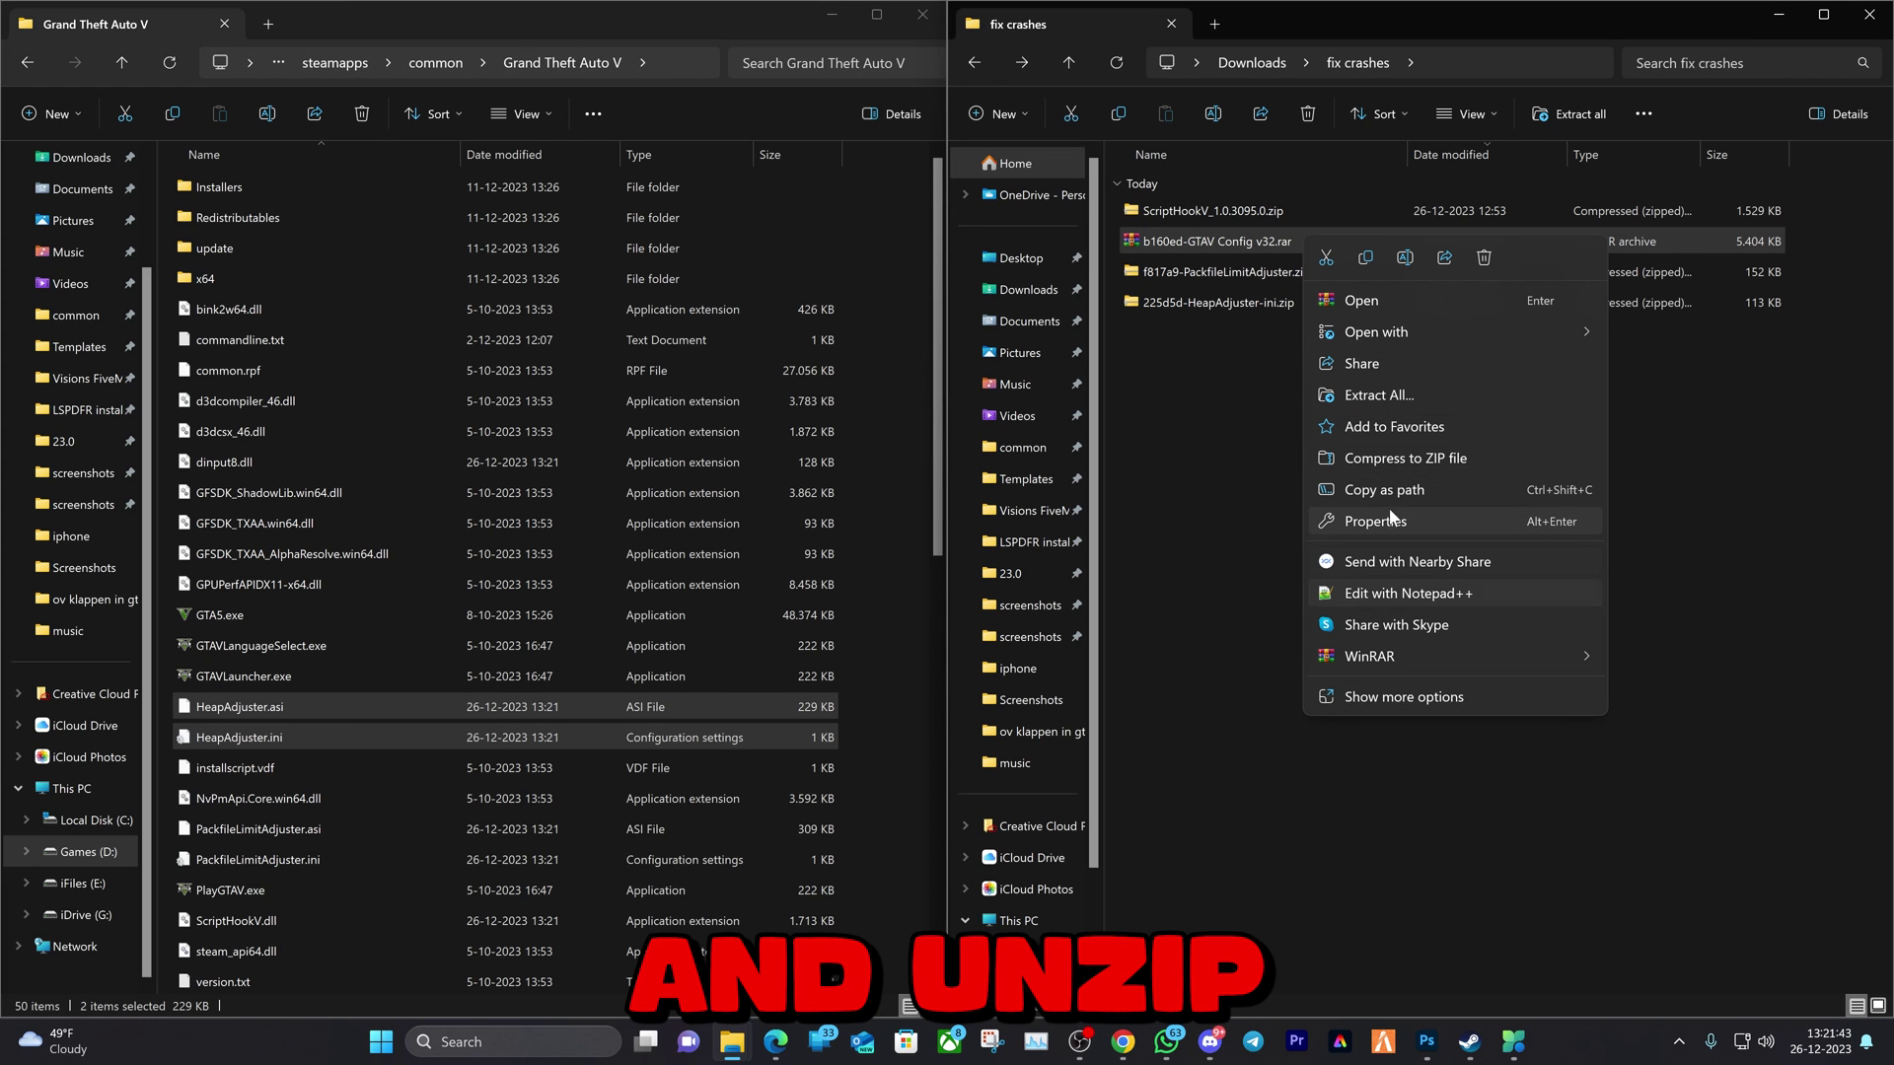
{"action": "mouse_move", "coordinate": [1369, 656]}
{"action": "left_click", "coordinate": [1686, 720]}
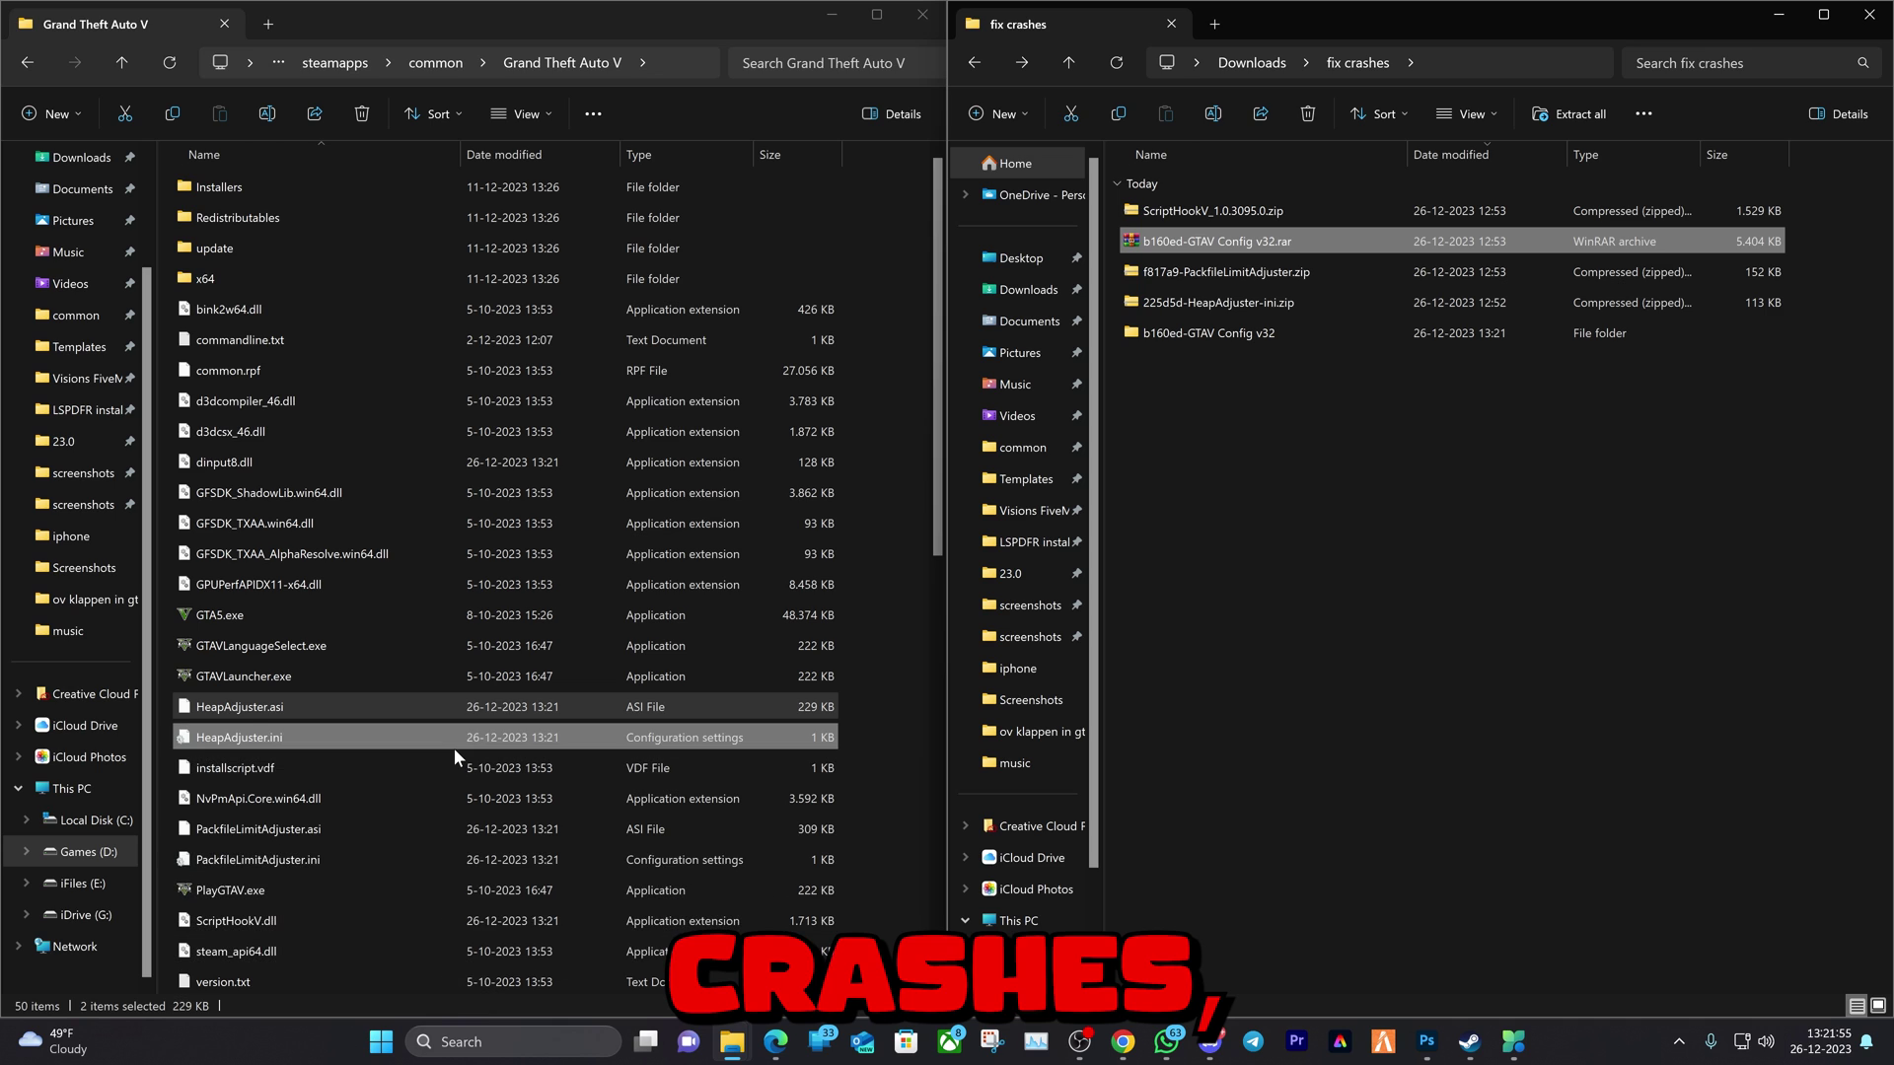
{"action": "left_click", "coordinate": [523, 1040]}
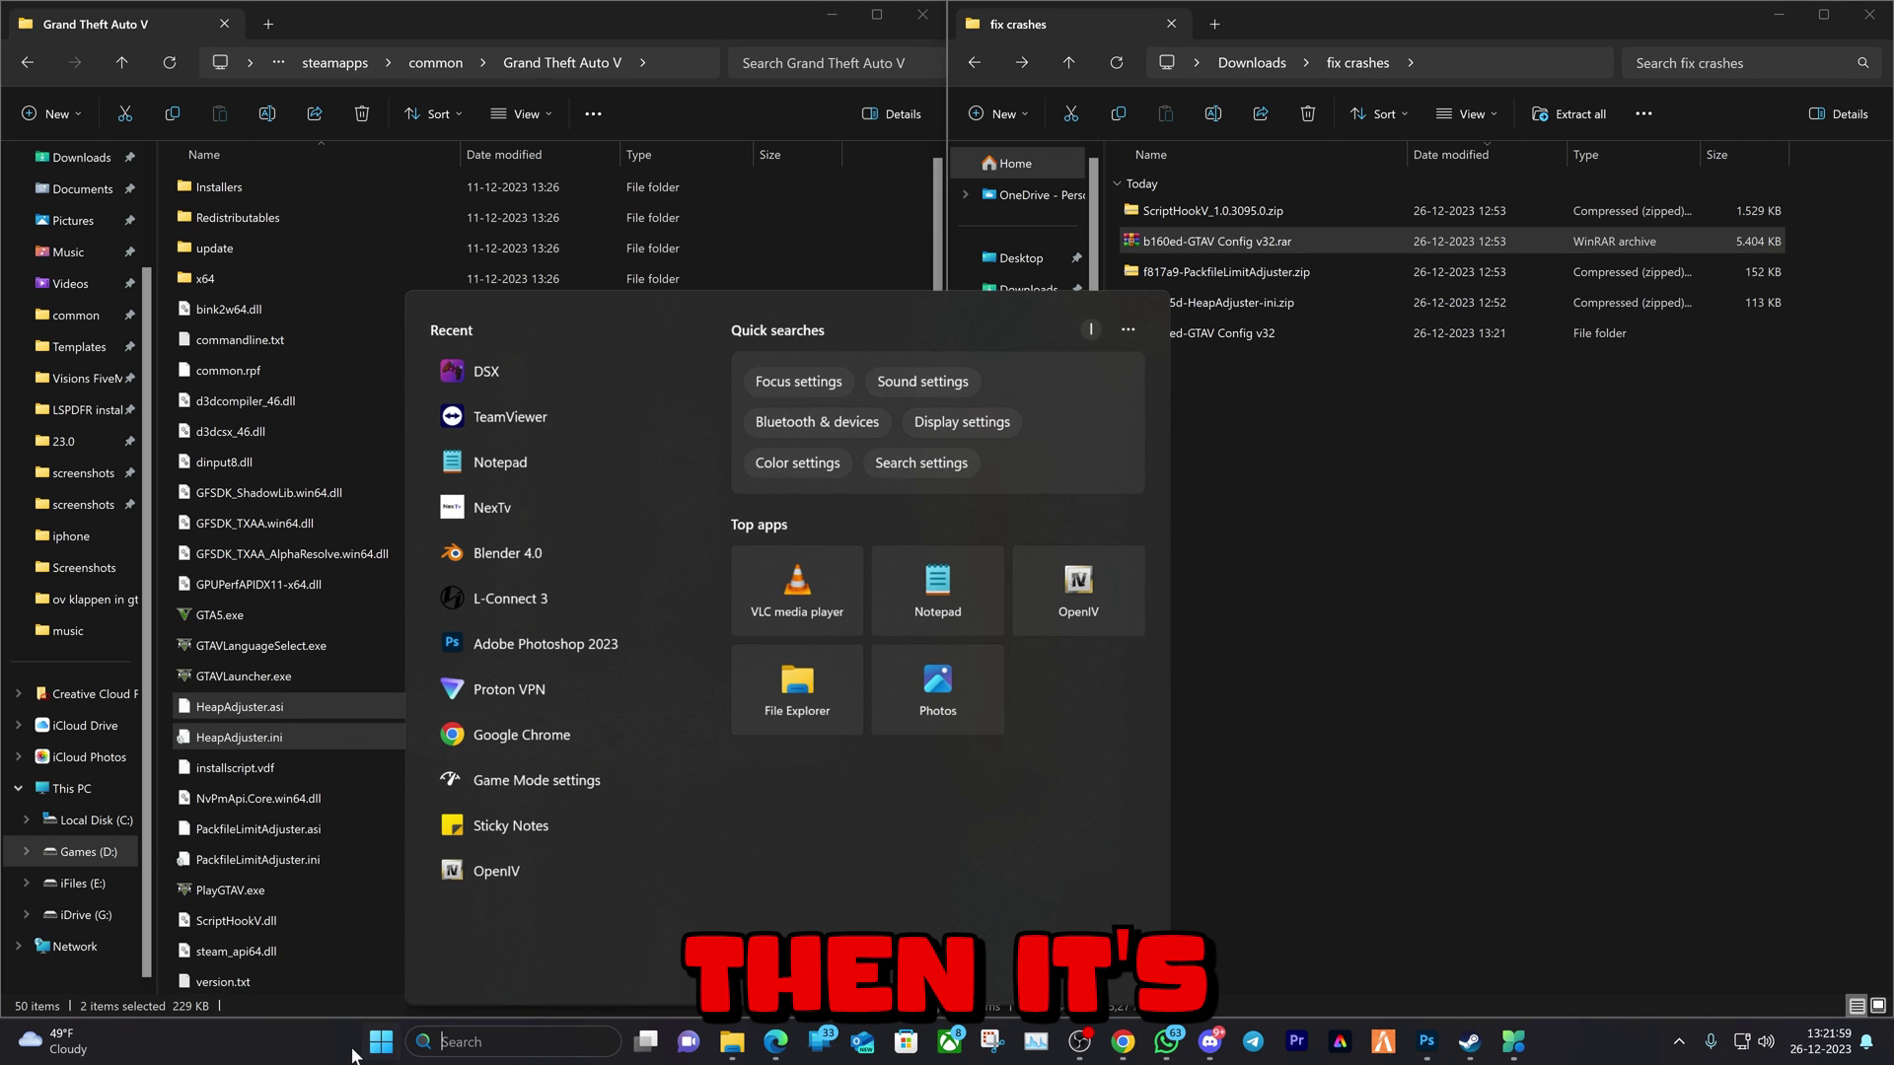
Step: Launch OpenIV from the Start menu's pinned apps for Grand Theft Auto V on Windows
{"action": "left_click", "coordinate": [381, 1041]}
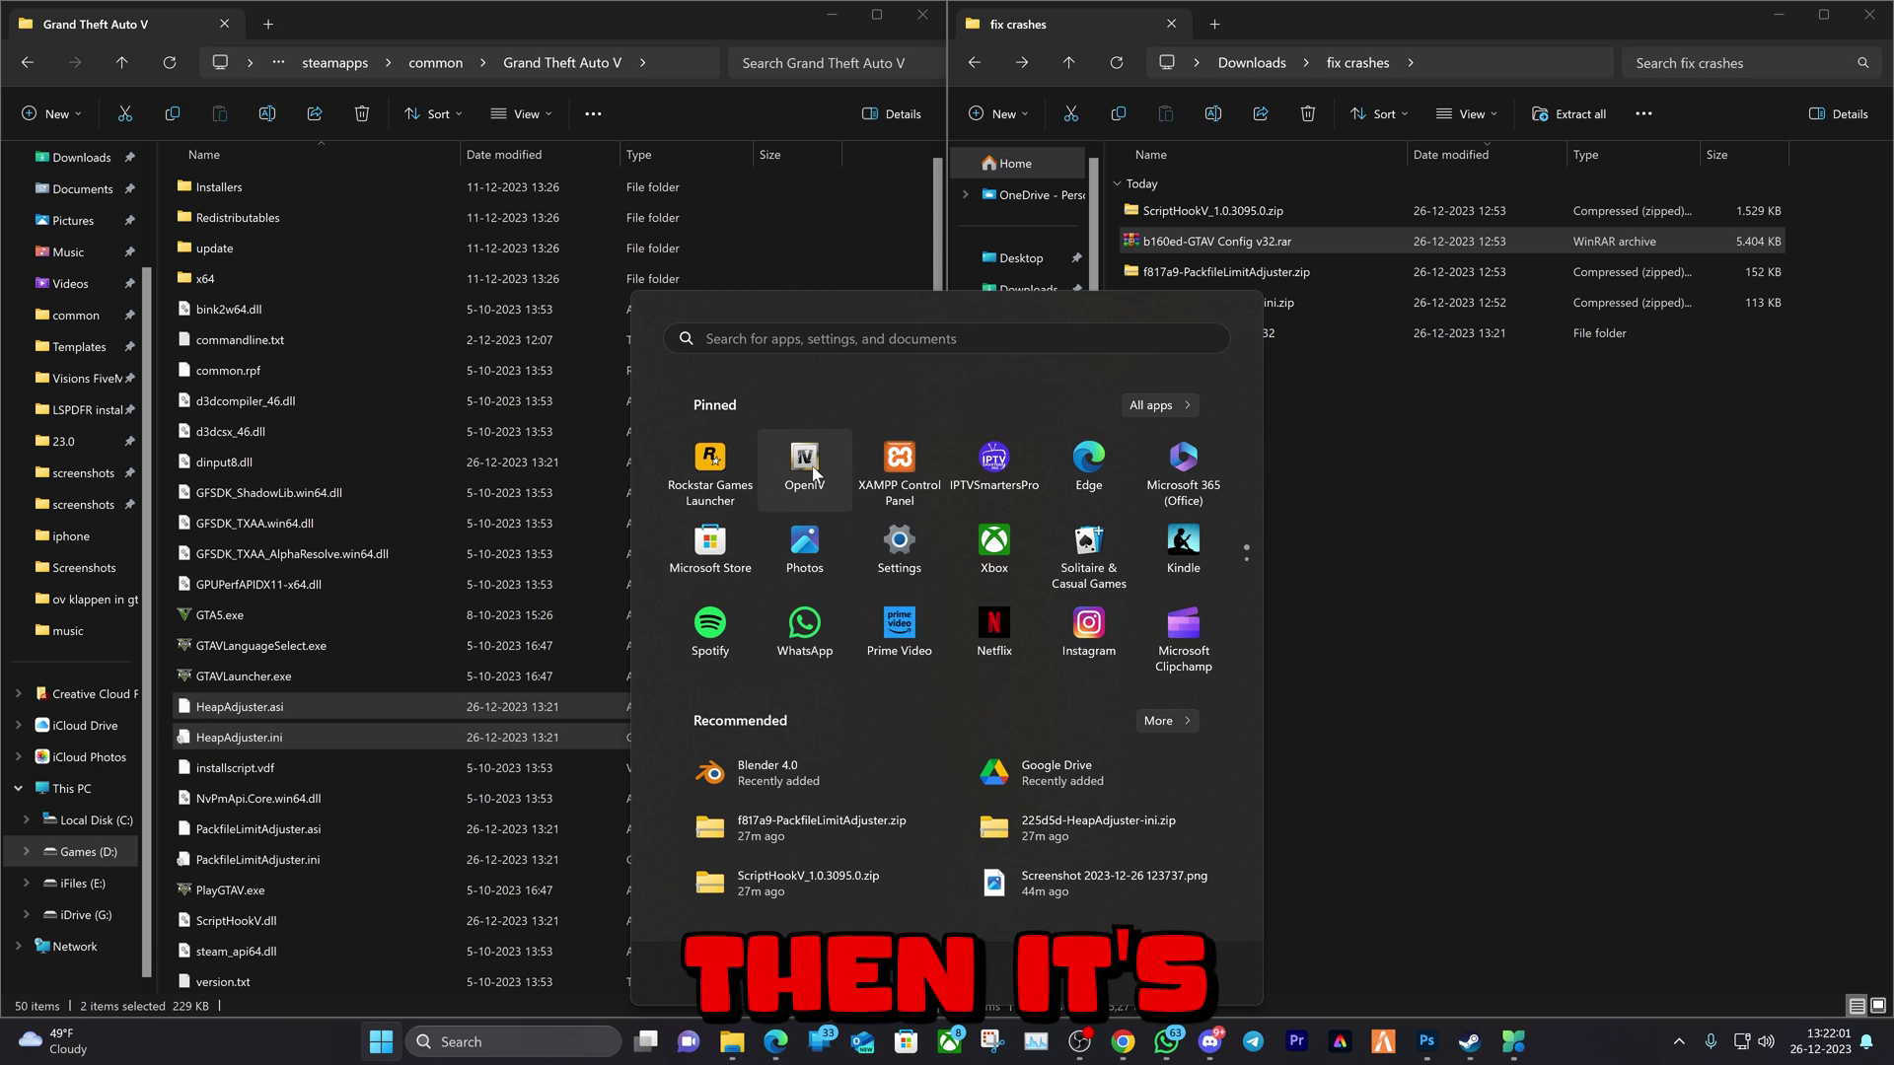
{"action": "left_click", "coordinate": [812, 465]}
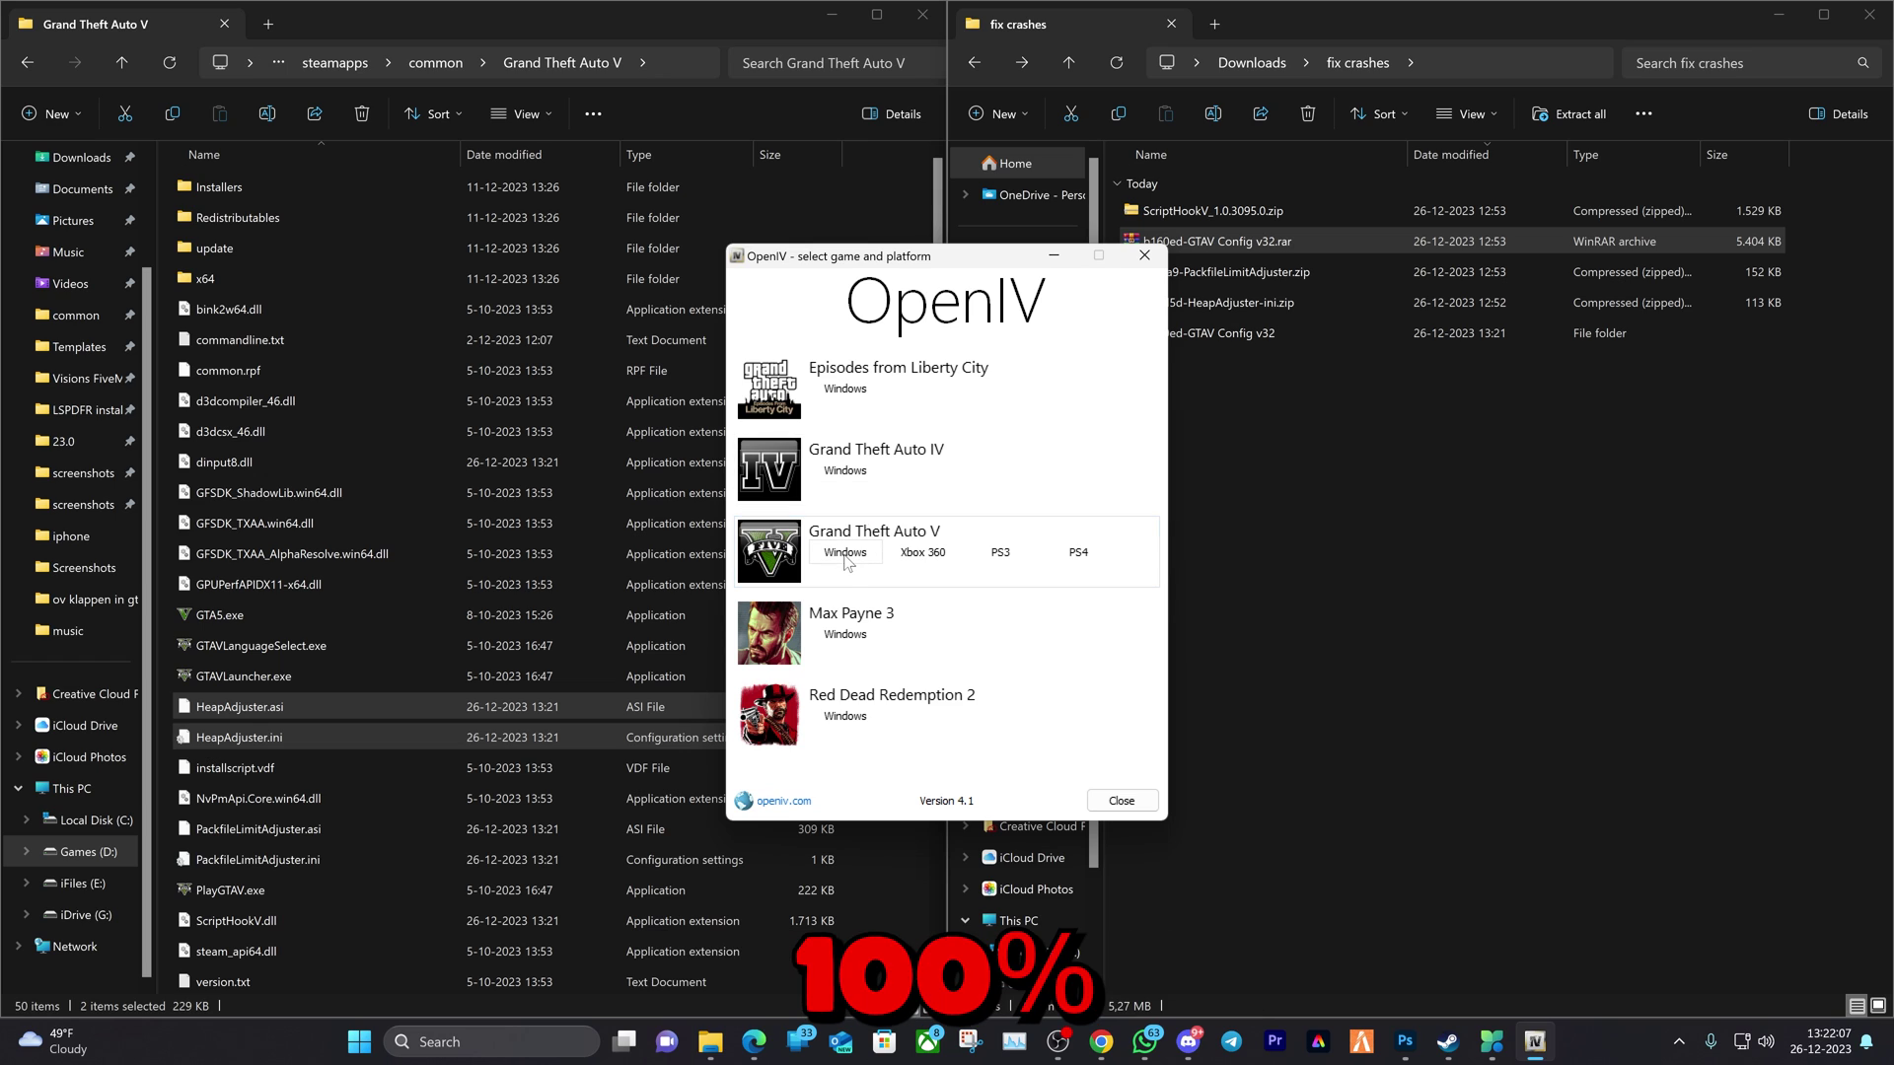
{"action": "left_click", "coordinate": [846, 558]}
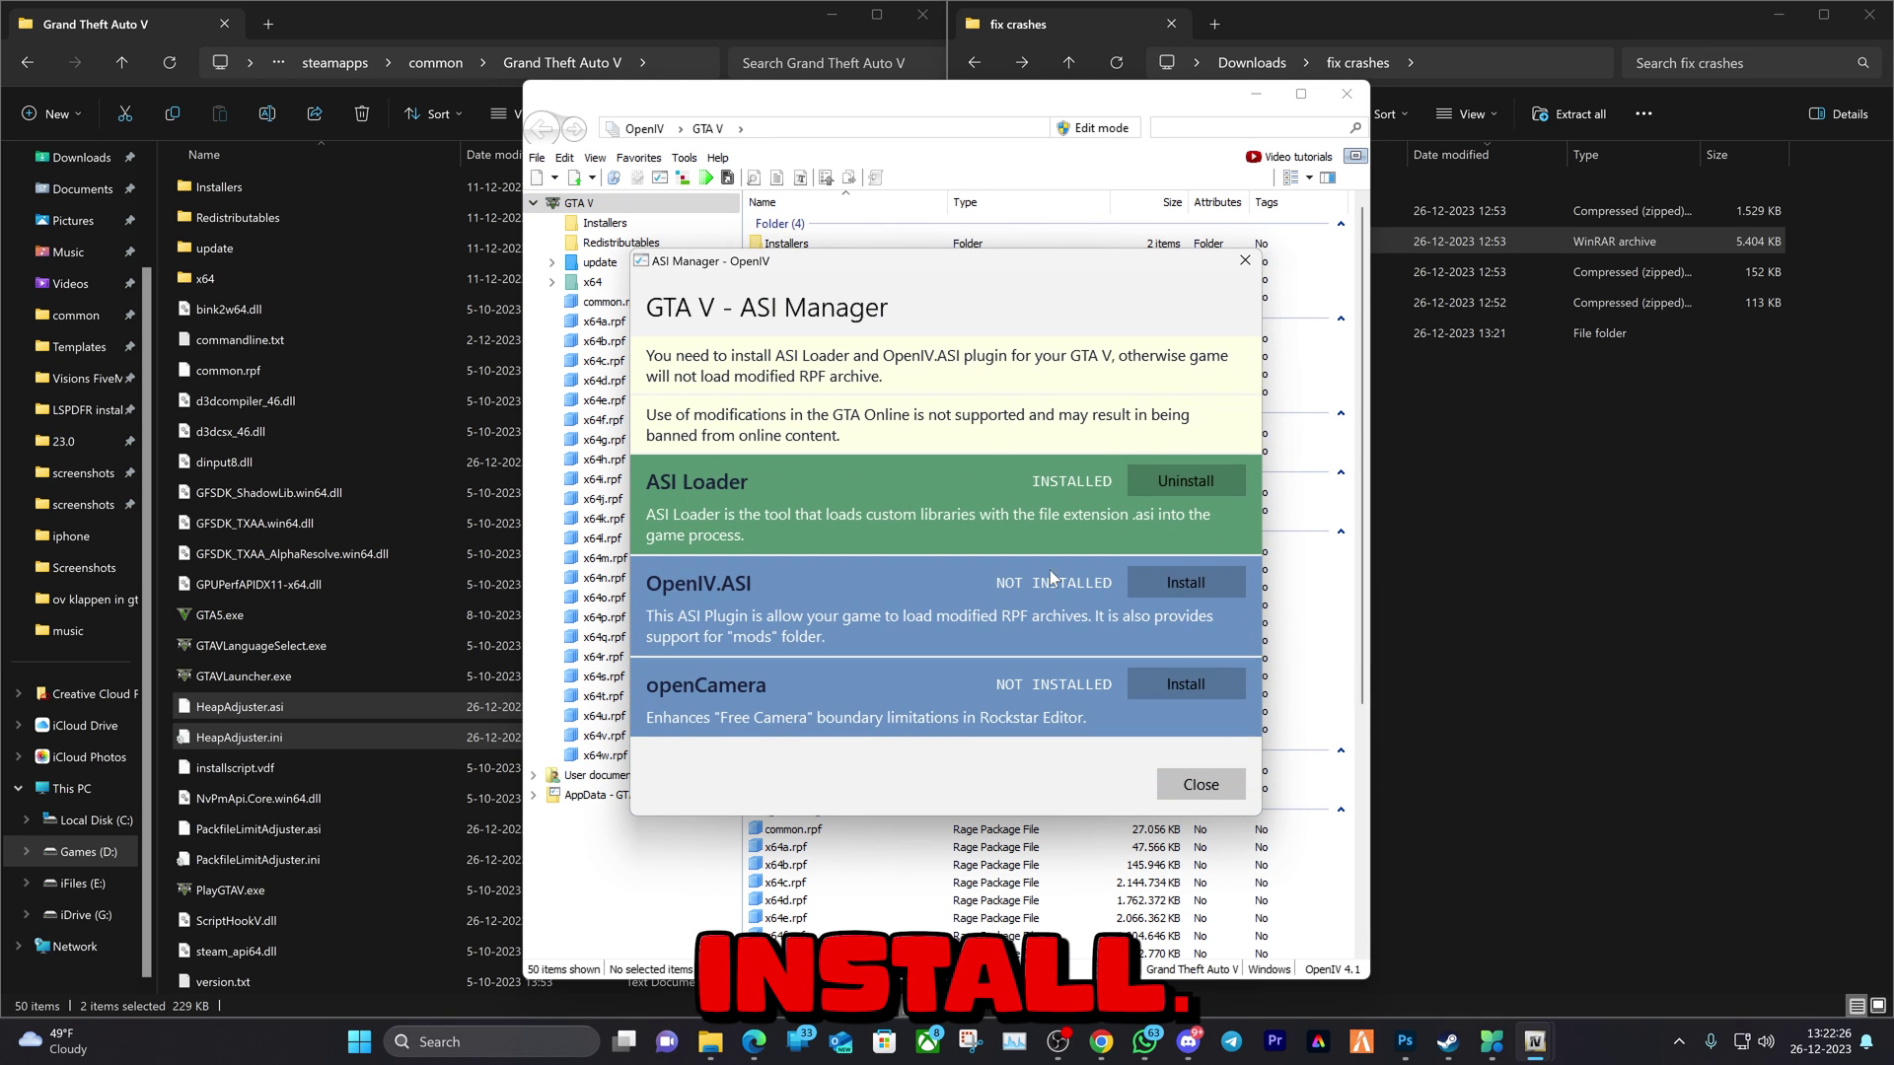
Step: Install OpenIV.ASI and openCamera, agree to create the mods folder, and close the manager
{"action": "left_click", "coordinate": [1184, 581]}
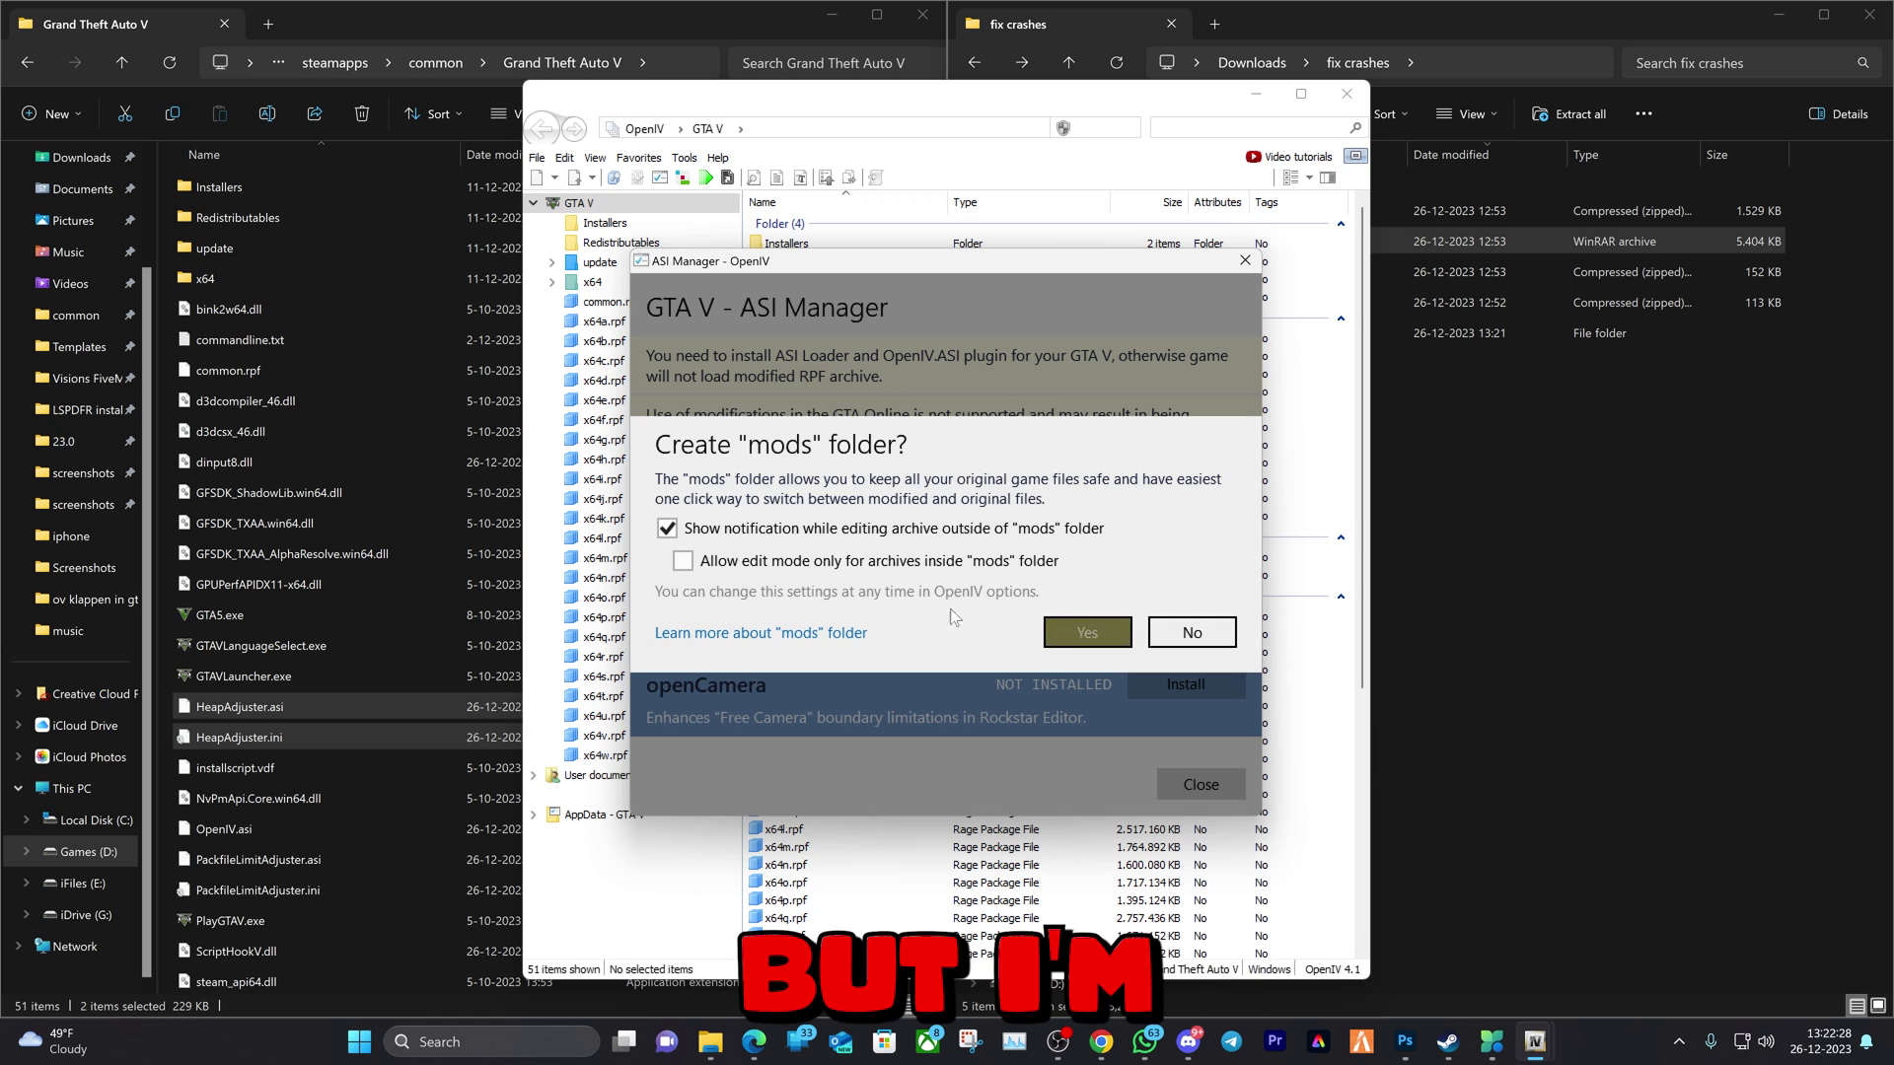
{"action": "left_click", "coordinate": [1085, 632]}
{"action": "left_click", "coordinate": [1184, 683]}
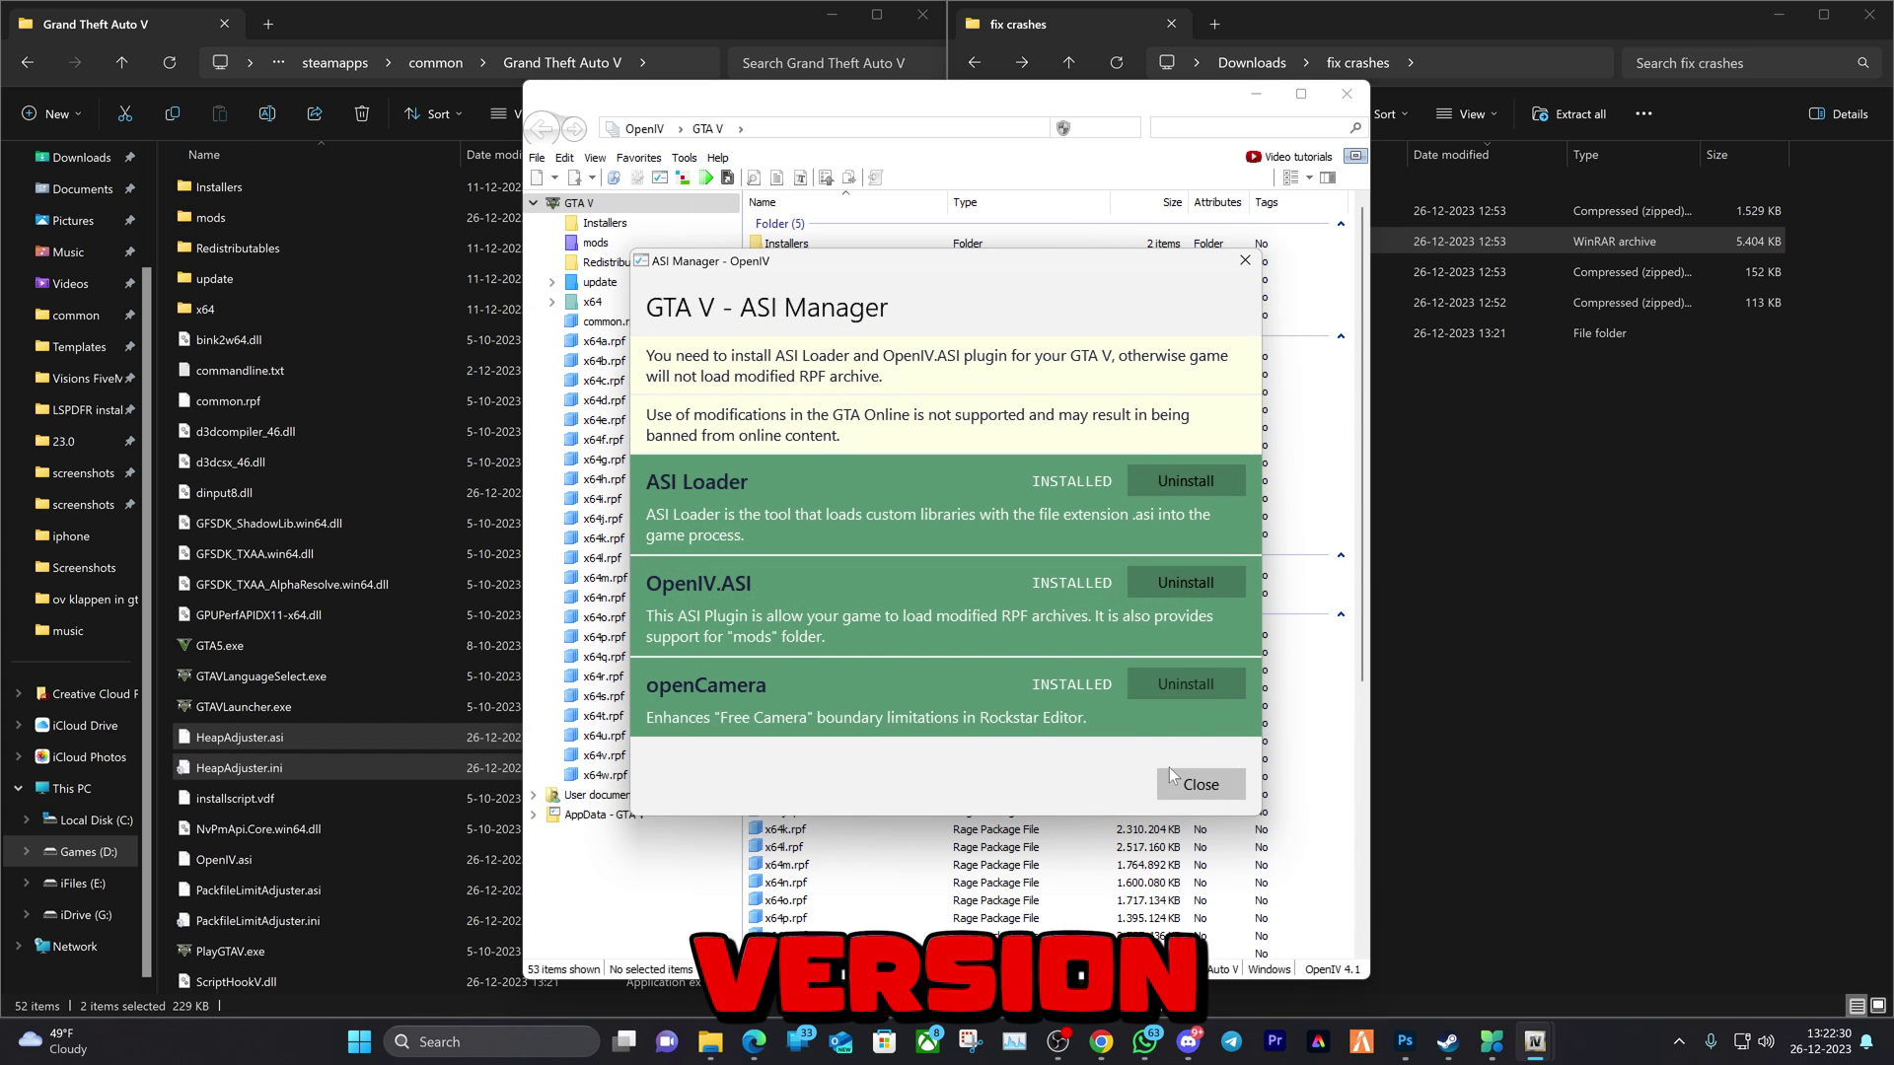
{"action": "left_click", "coordinate": [1200, 784]}
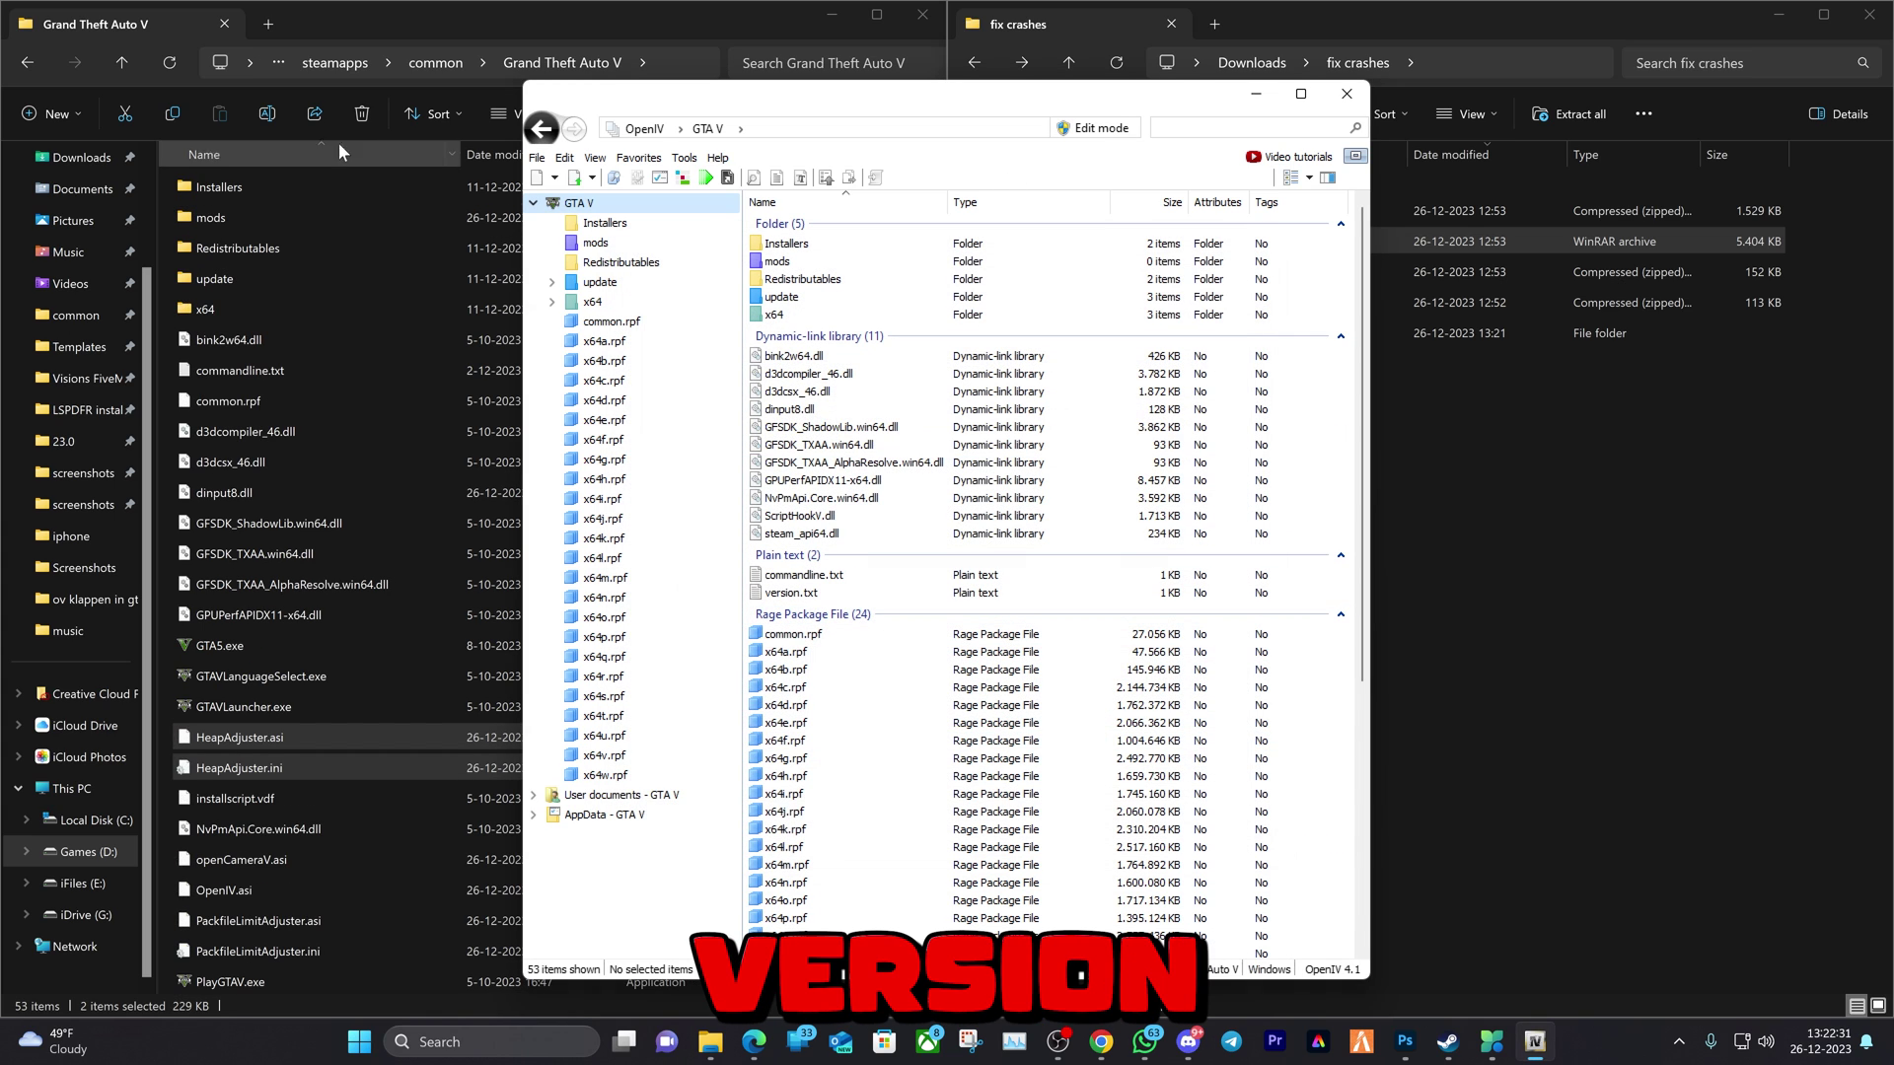
Step: Check the mods folder, then browse to update > update.rpf > common > data
{"action": "double_click", "coordinate": [779, 262]}
{"action": "left_click", "coordinate": [540, 129]}
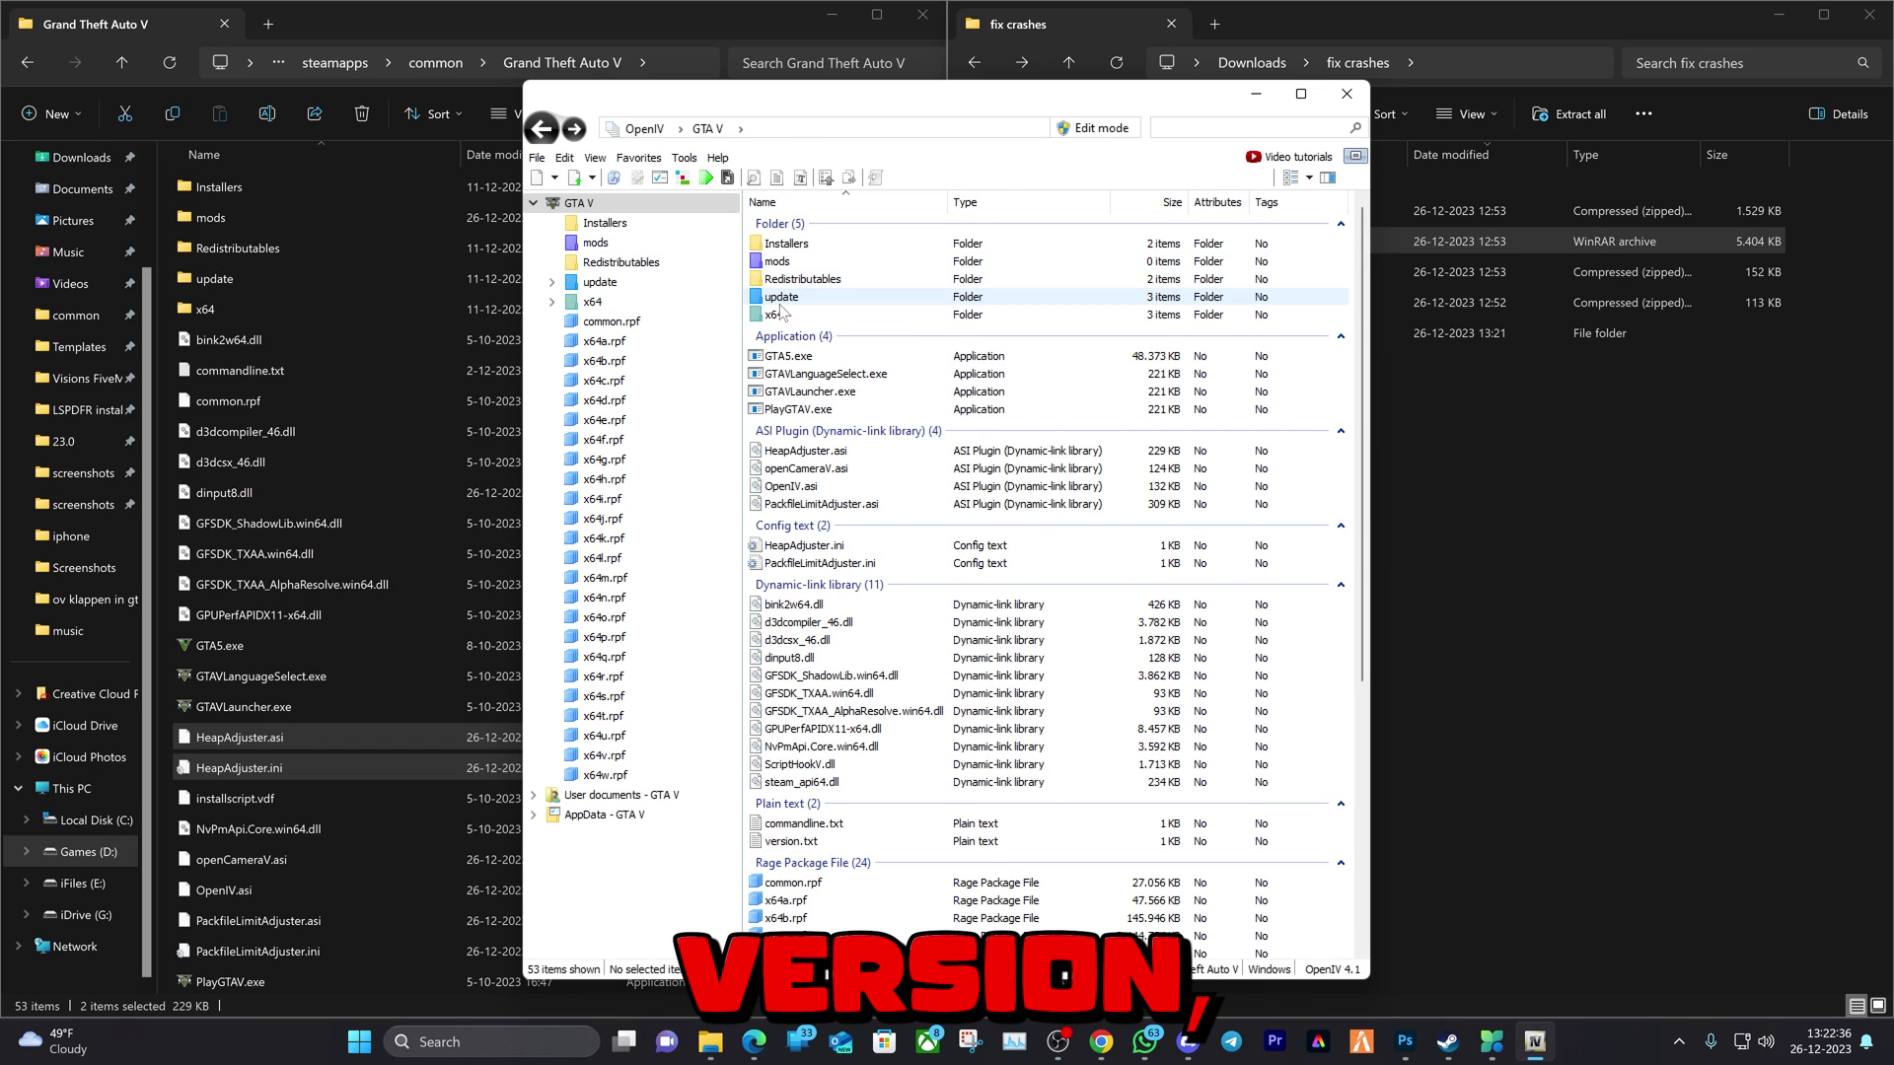
{"action": "double_click", "coordinate": [781, 296]}
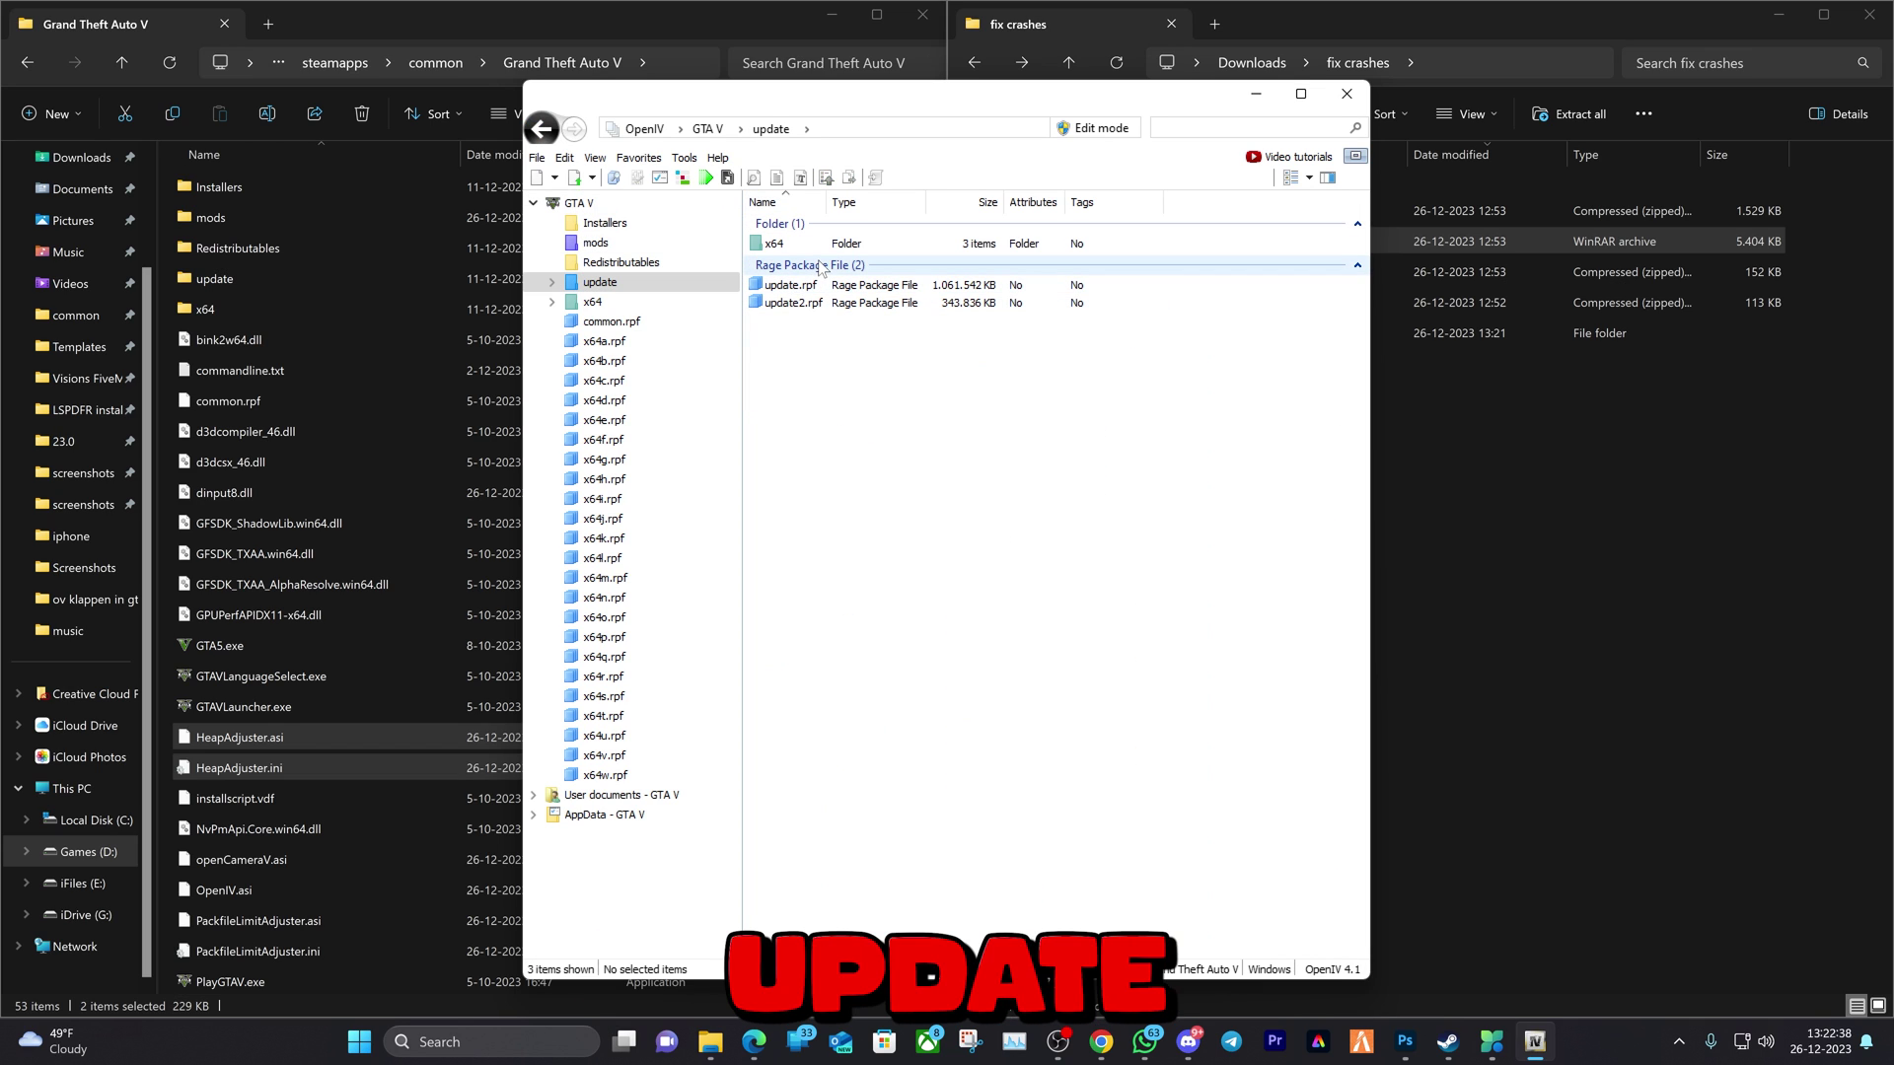
{"action": "double_click", "coordinate": [789, 284]}
{"action": "double_click", "coordinate": [784, 242]}
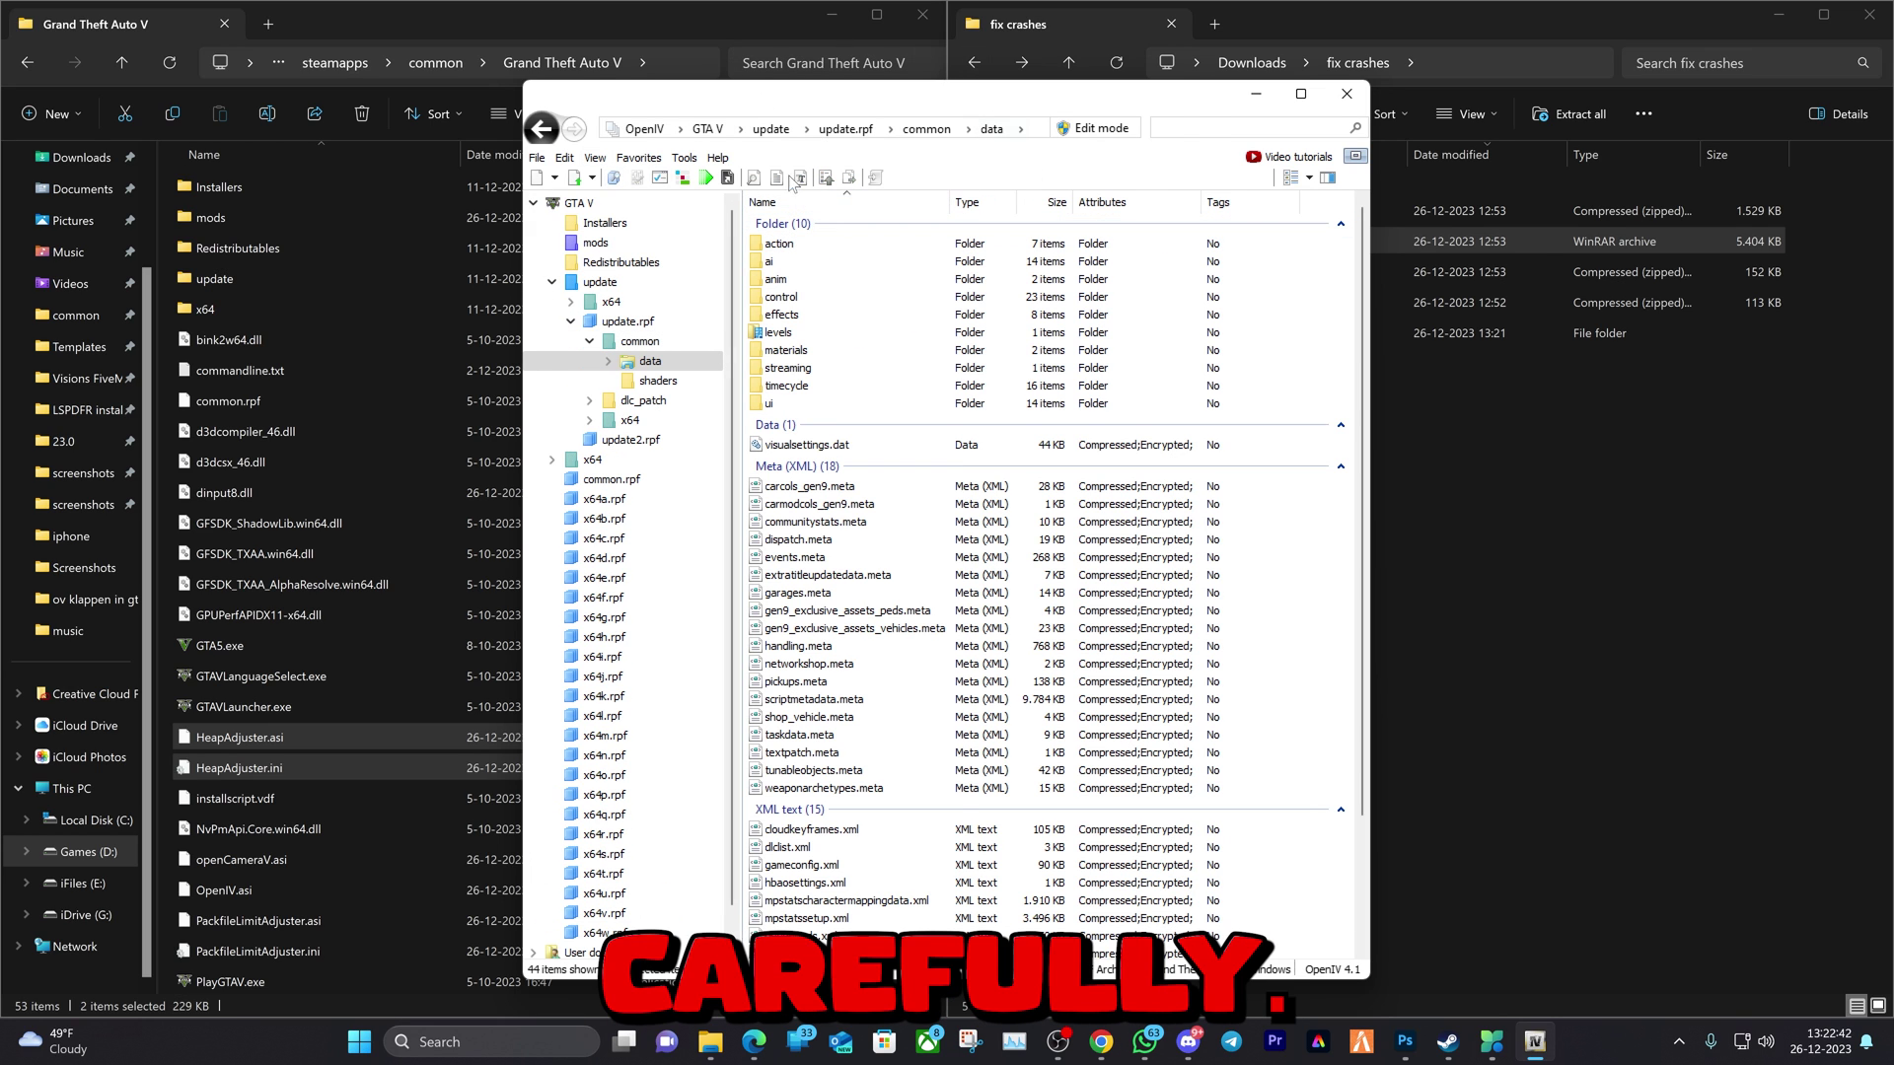
Step: Turn on Edit mode and copy update.rpf to the mods folder
{"action": "left_click", "coordinate": [1101, 129]}
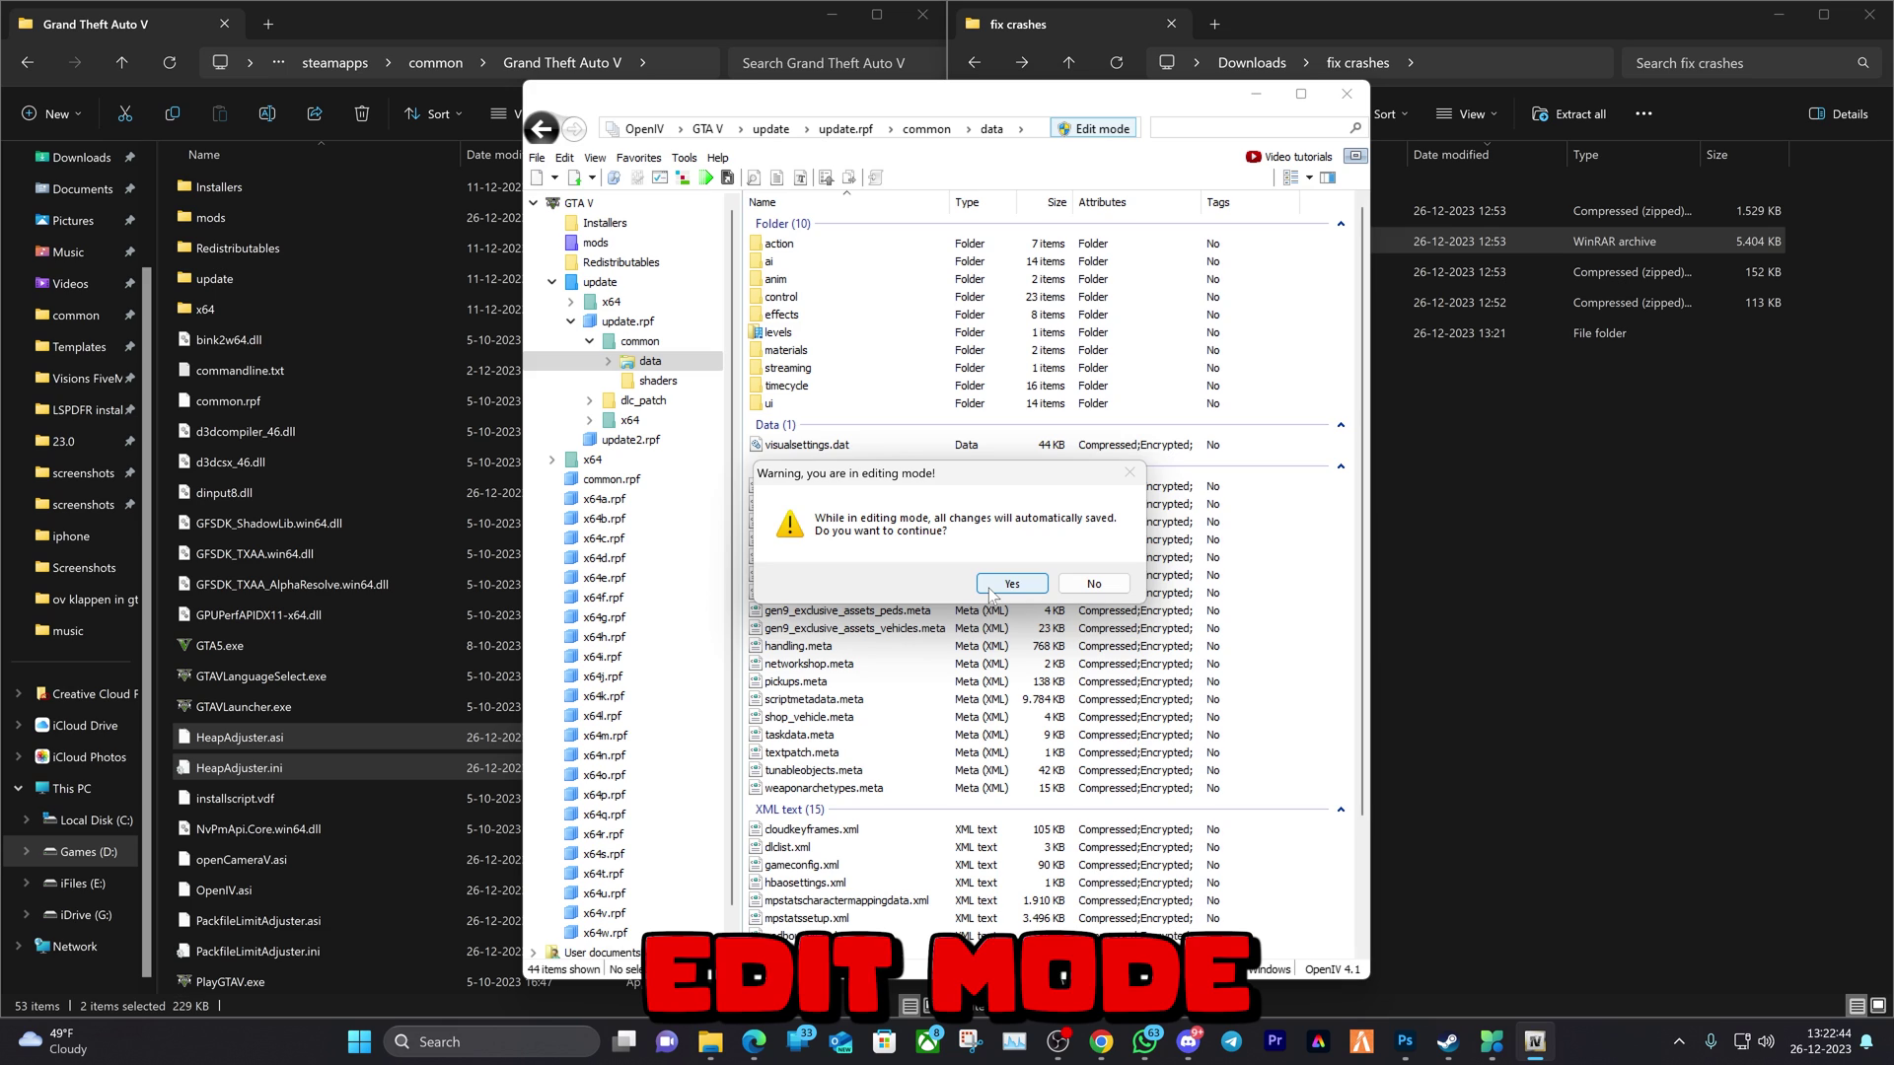
{"action": "left_click", "coordinate": [1011, 584]}
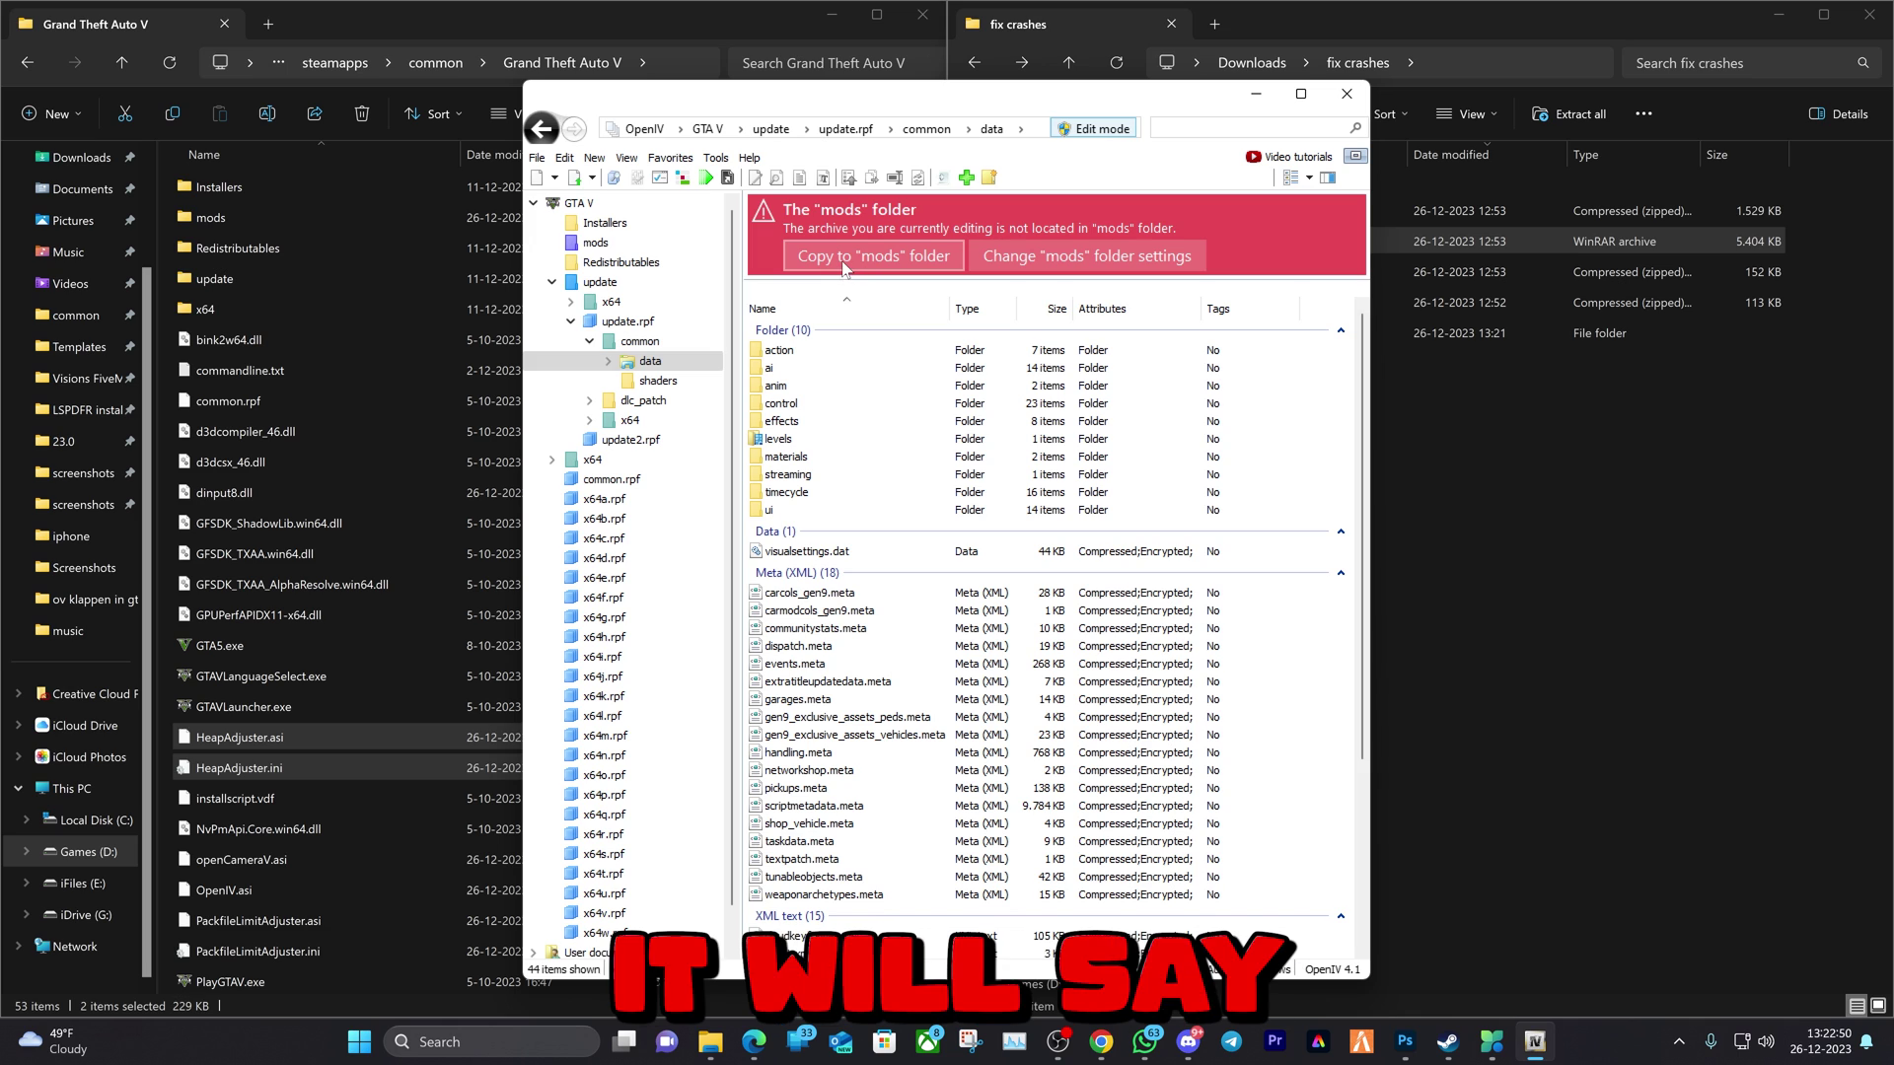
{"action": "left_click", "coordinate": [873, 256]}
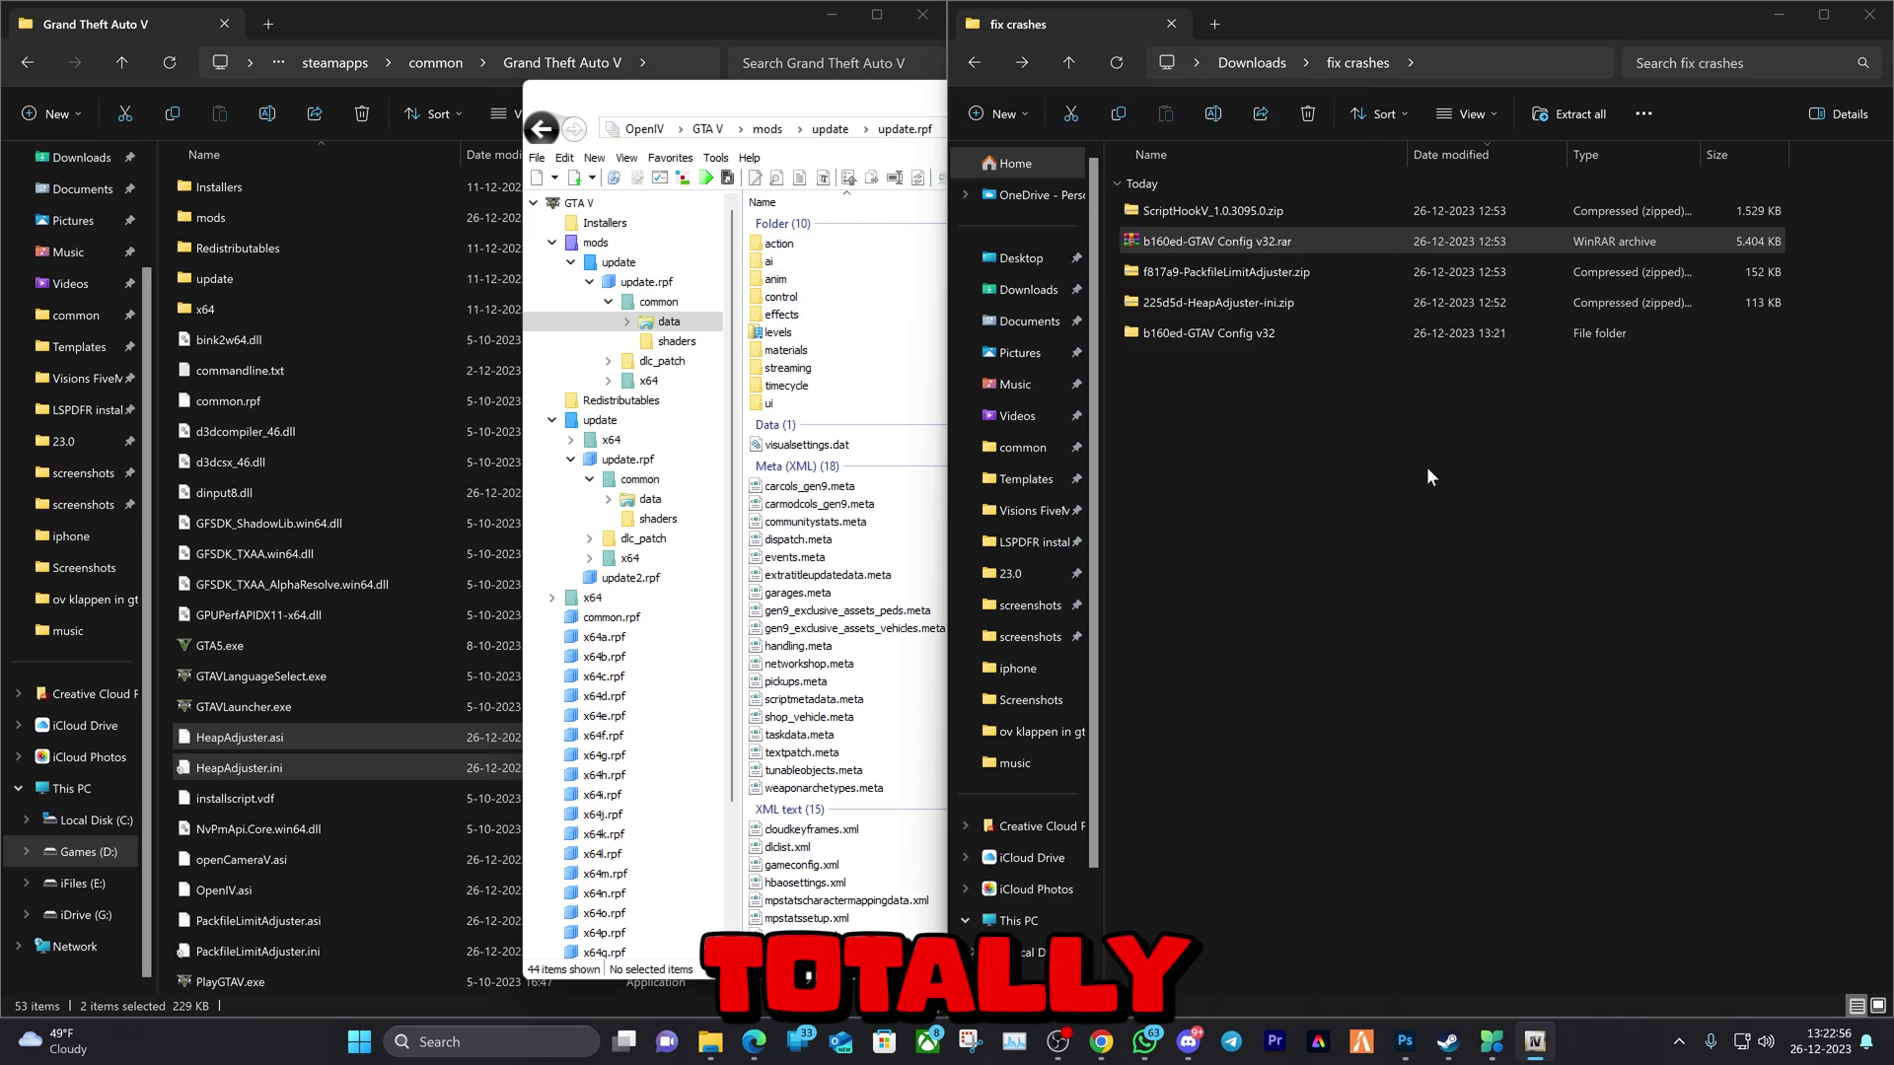
Step: Open b160ed-GTAV Config v32 > Gta Config v32 for v 1.0.3095 > For More Mods
{"action": "left_click", "coordinate": [1481, 466]}
{"action": "left_click", "coordinate": [1218, 333]}
{"action": "double_click", "coordinate": [1221, 333]}
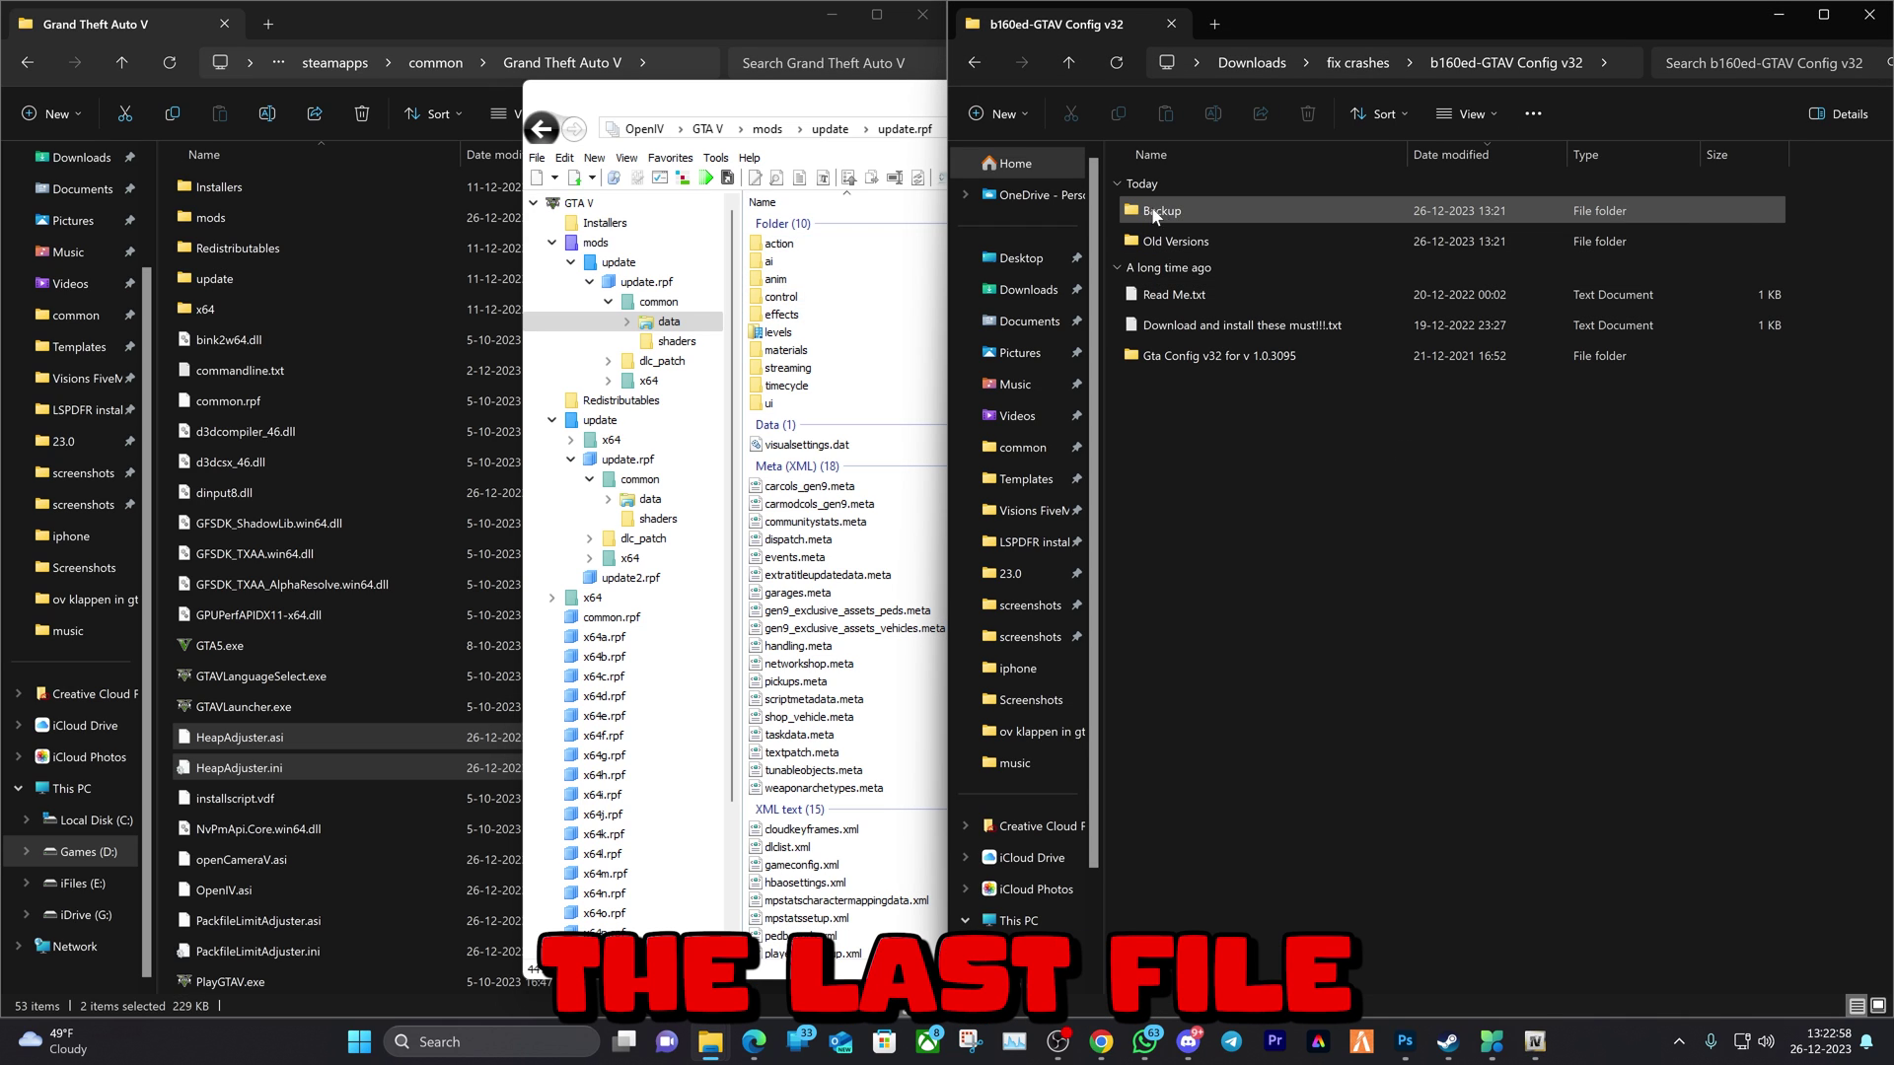
{"action": "double_click", "coordinate": [1348, 357]}
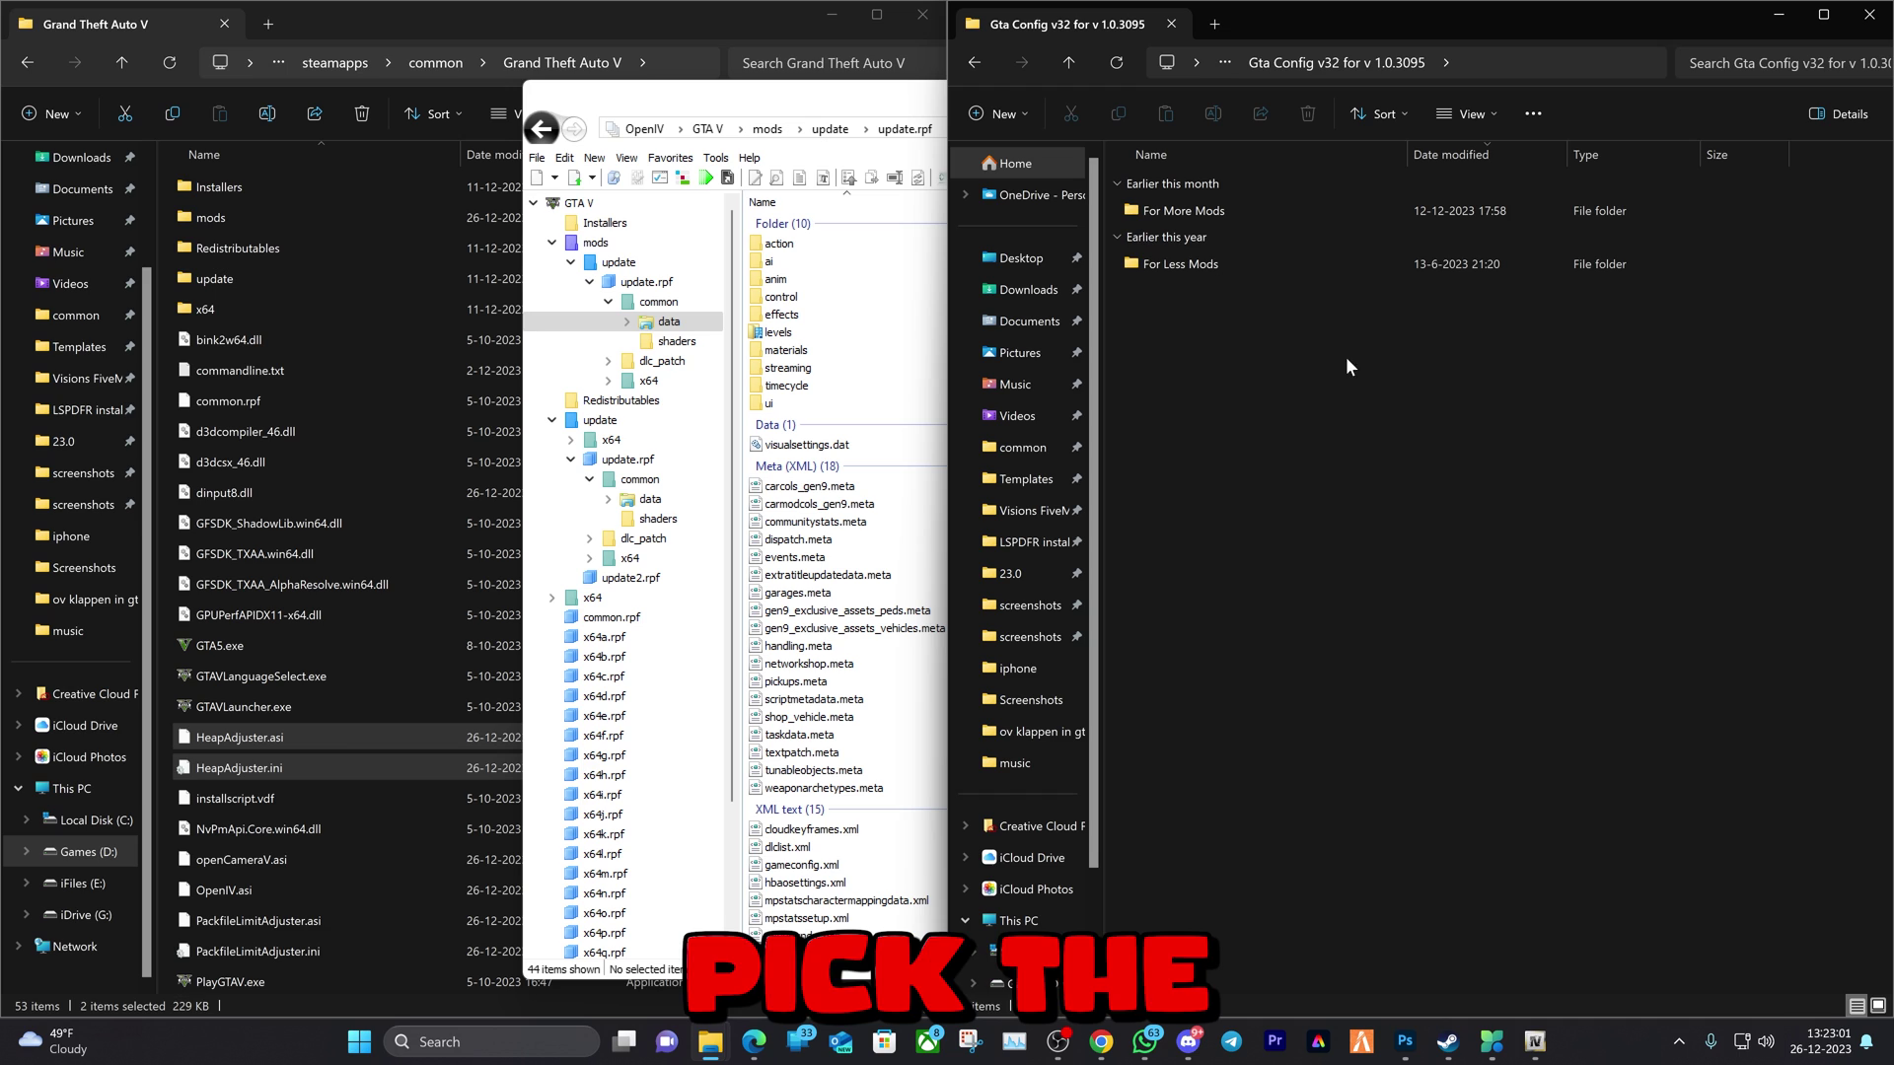
{"action": "double_click", "coordinate": [1240, 211]}
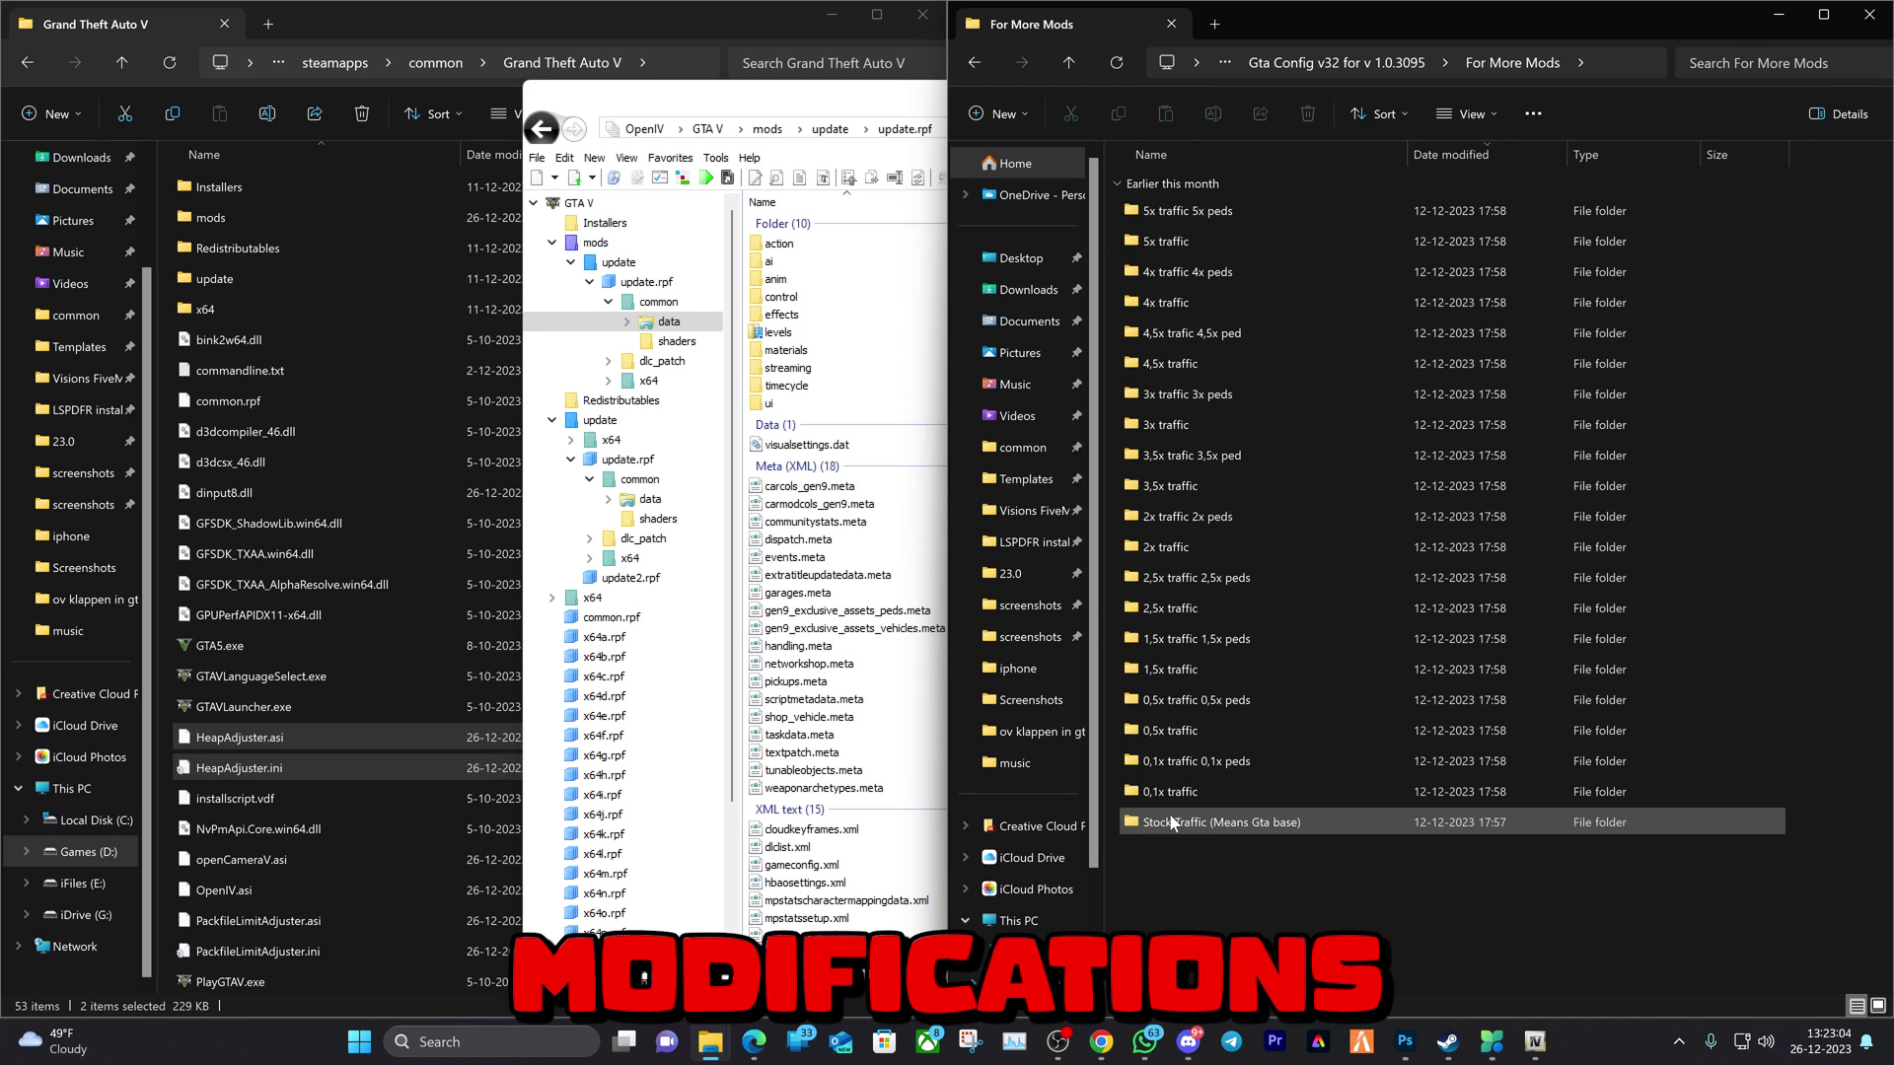
{"action": "left_click", "coordinate": [1183, 821]}
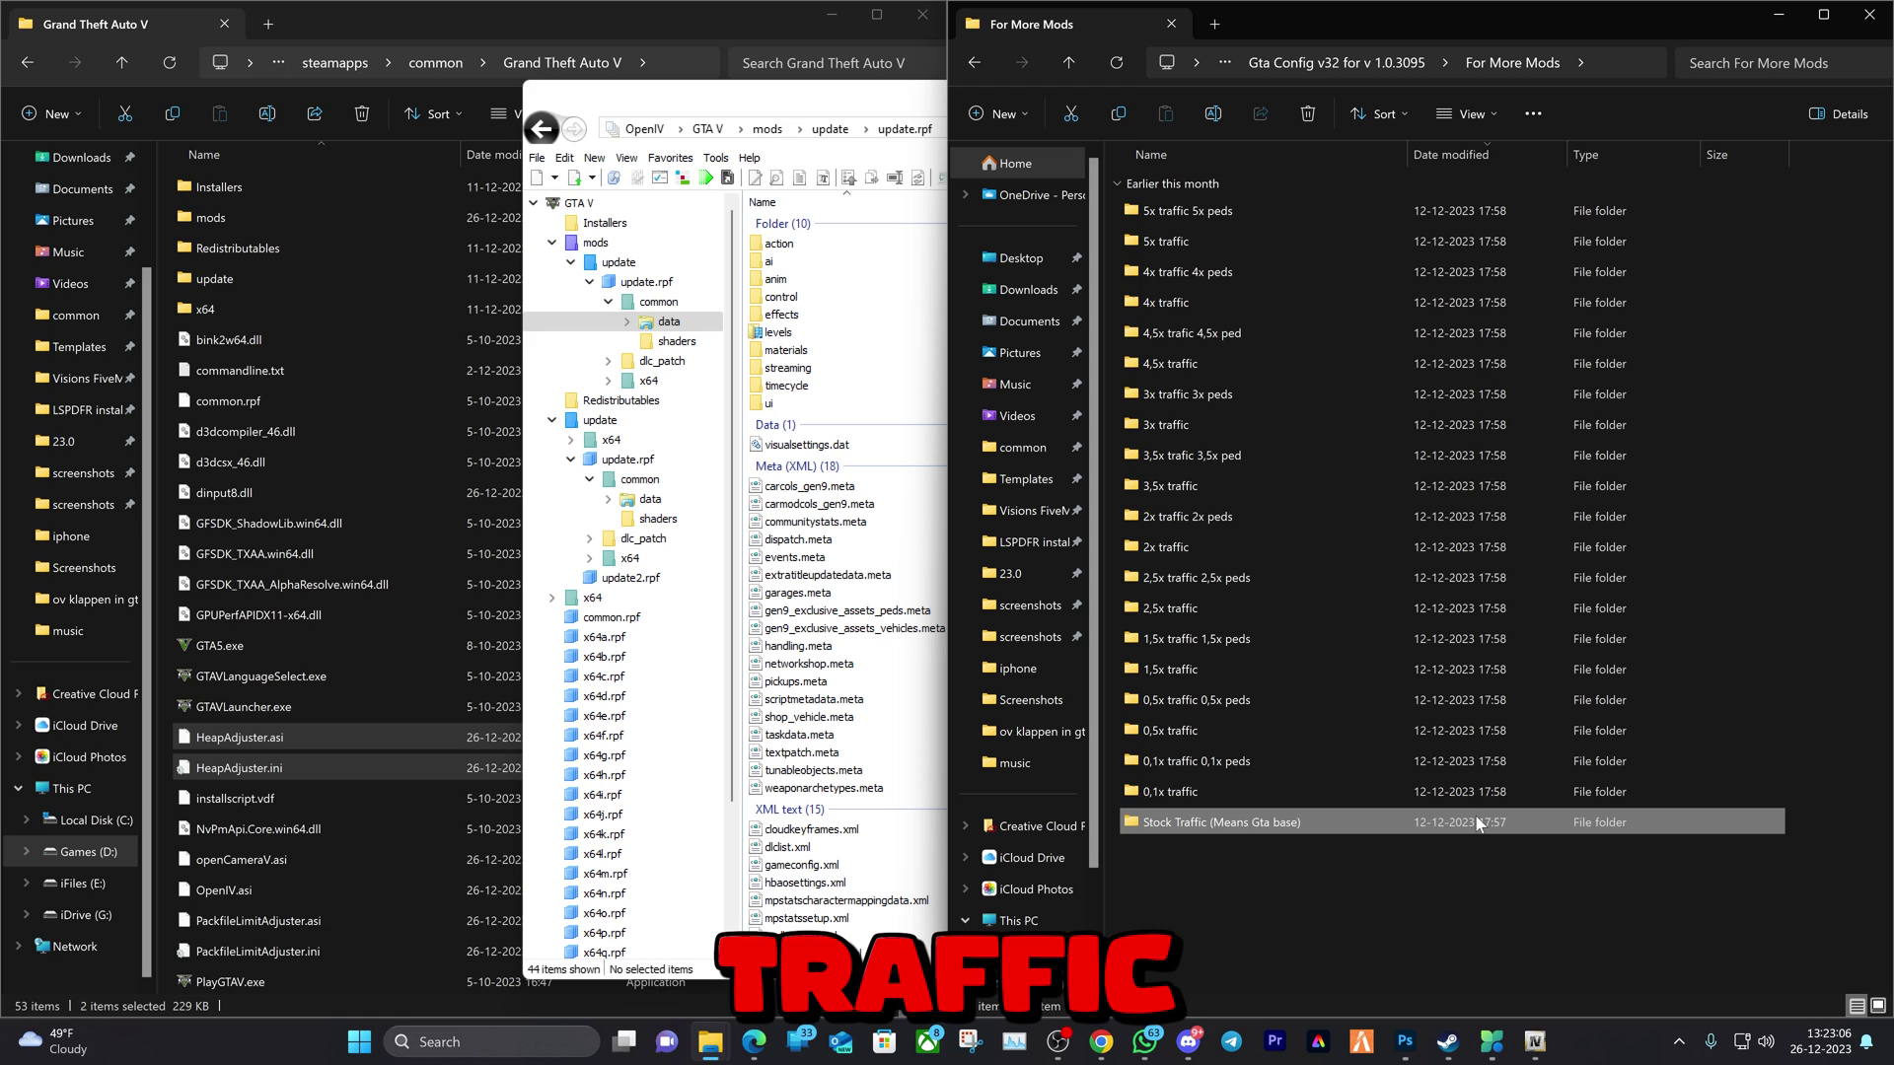
Step: Look inside 5x traffic 5x peds, then open Stock Traffic (Means Gta base) showing gameconfig.xml
{"action": "double_click", "coordinate": [1218, 214]}
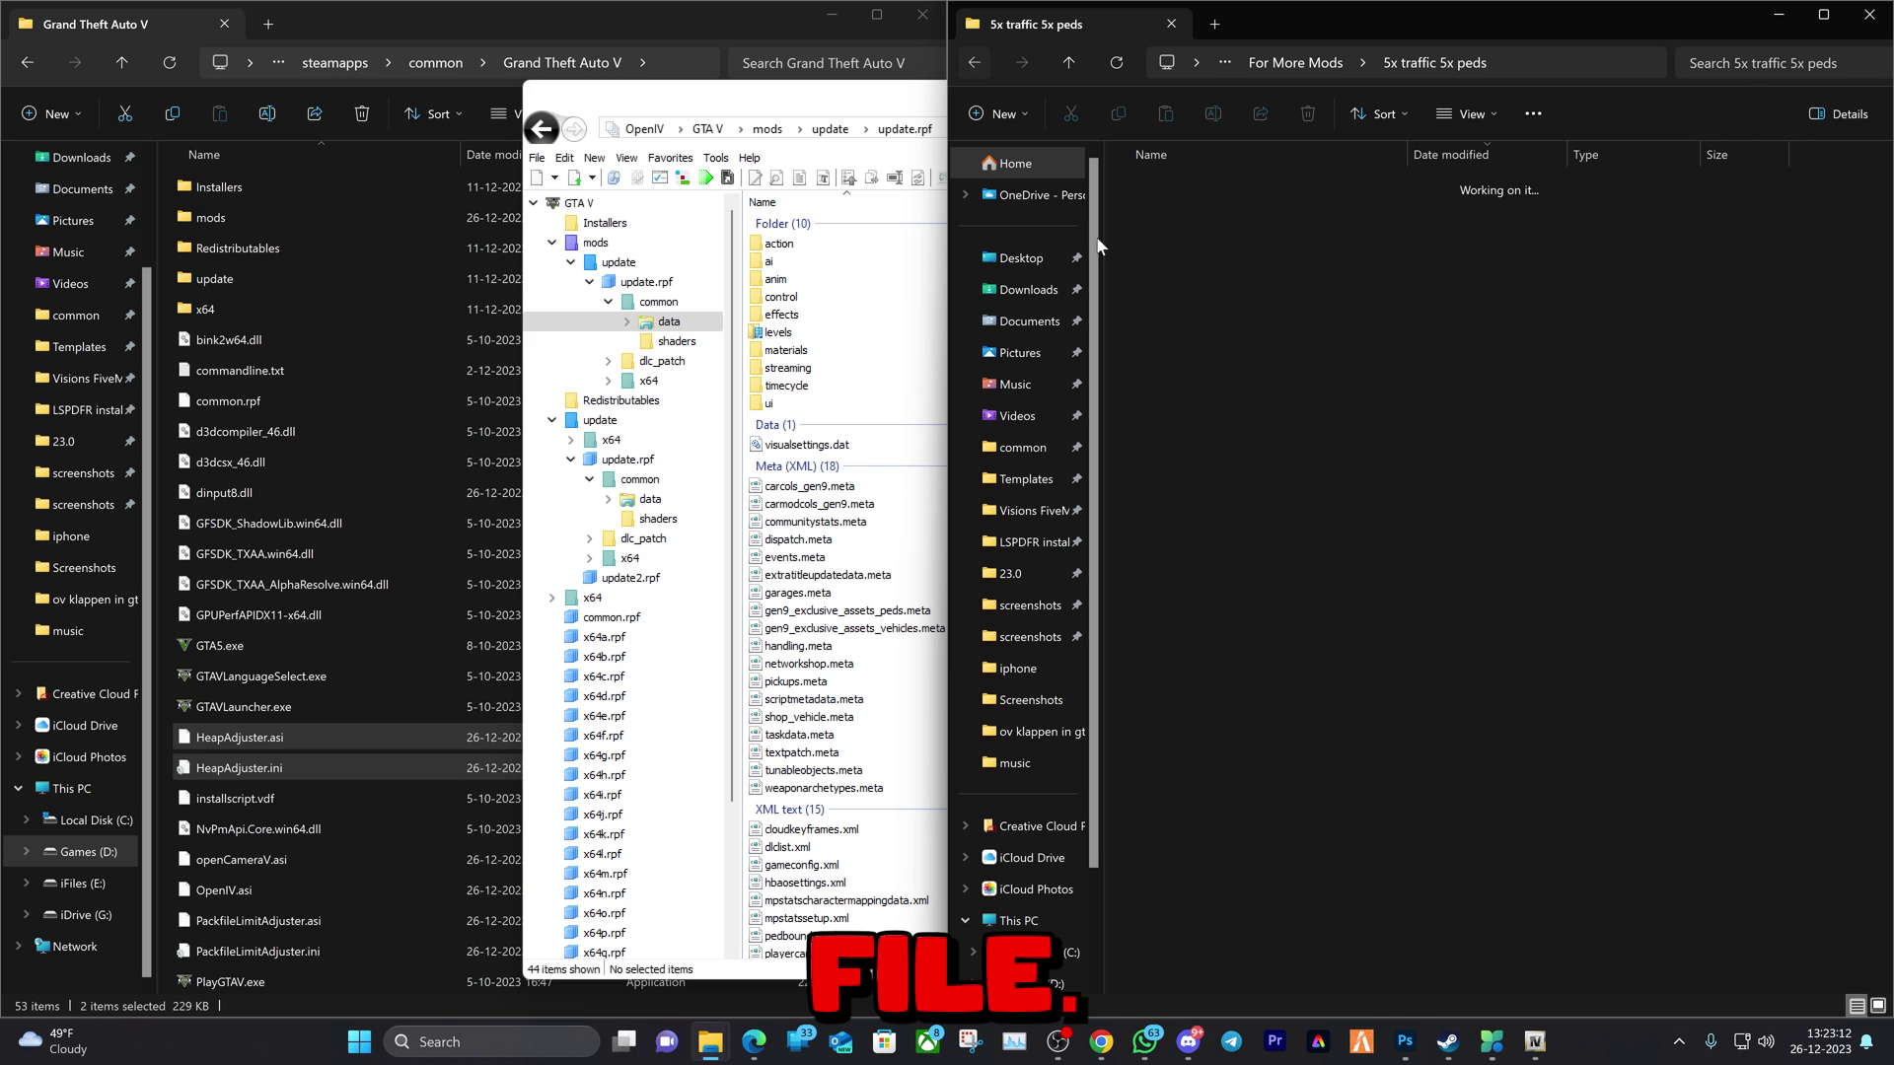
{"action": "key", "text": "alt+Left"}
{"action": "double_click", "coordinate": [1166, 815]}
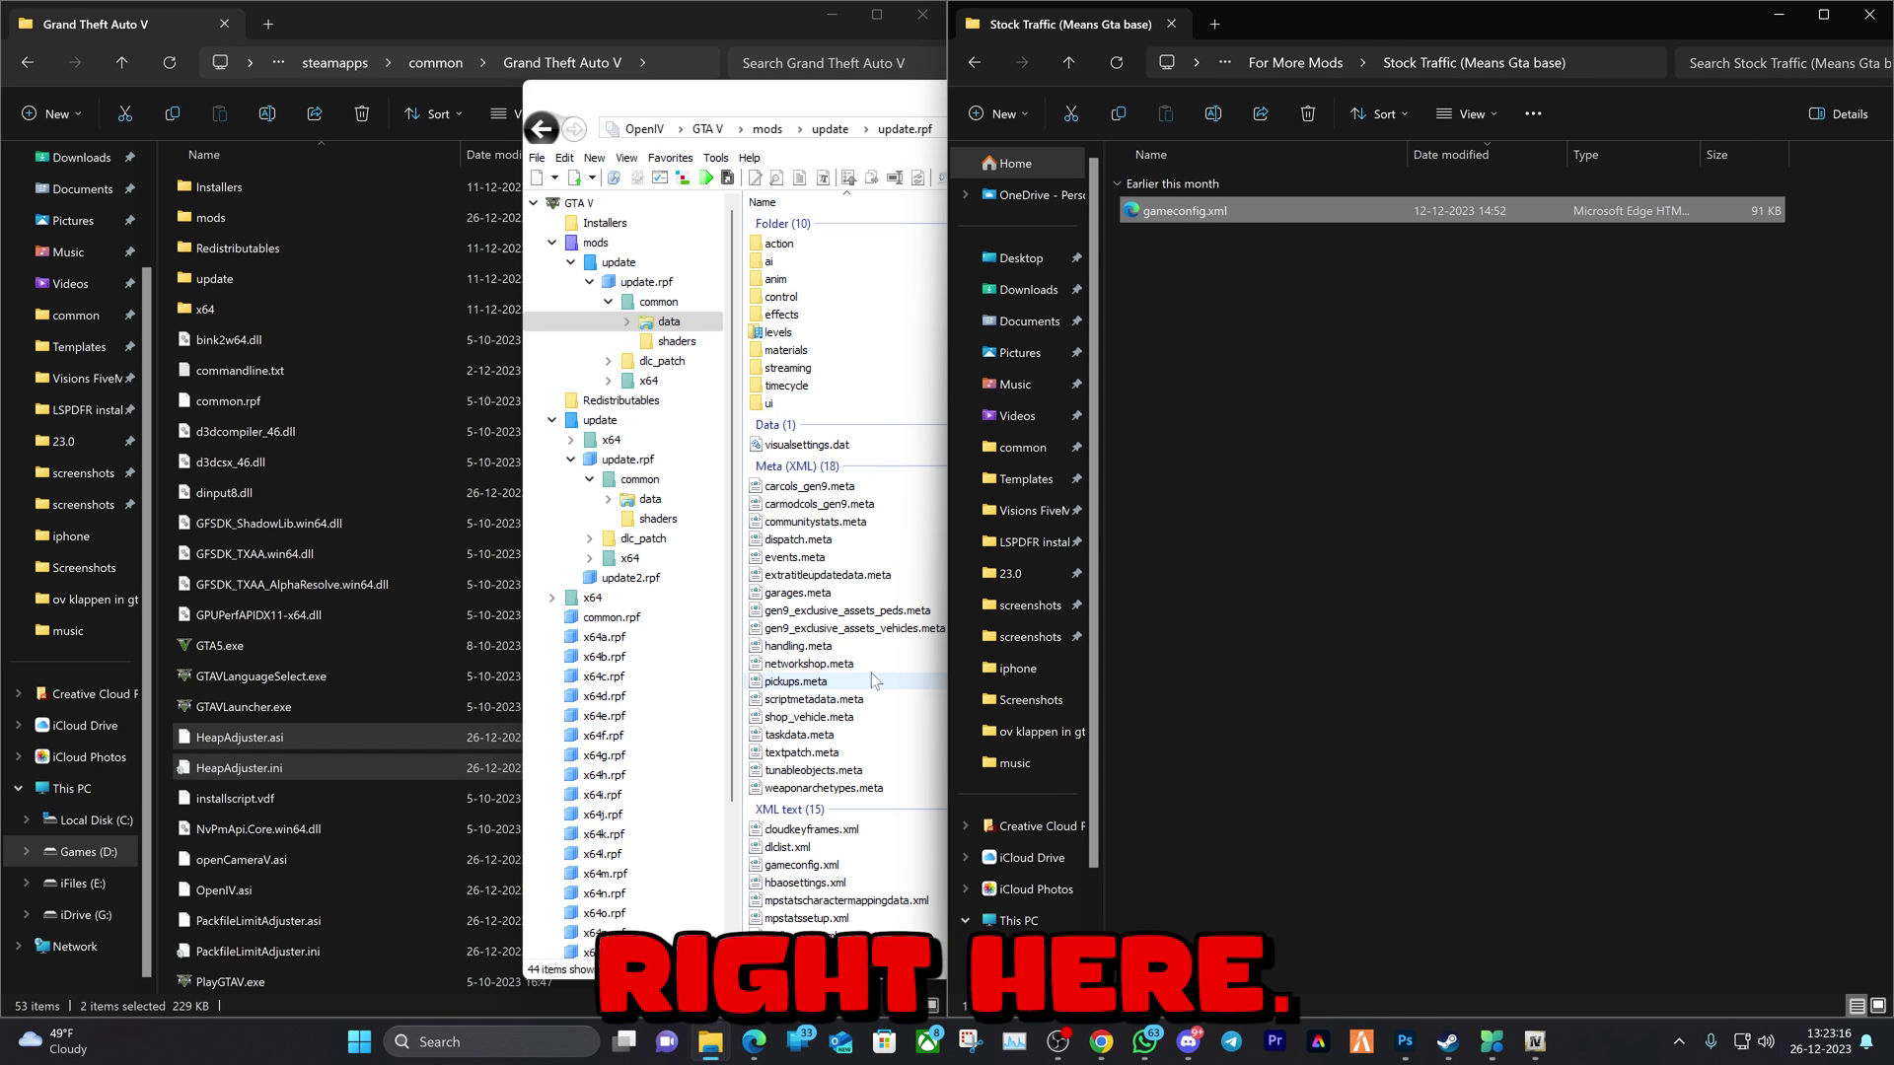
{"action": "left_click", "coordinate": [826, 112]}
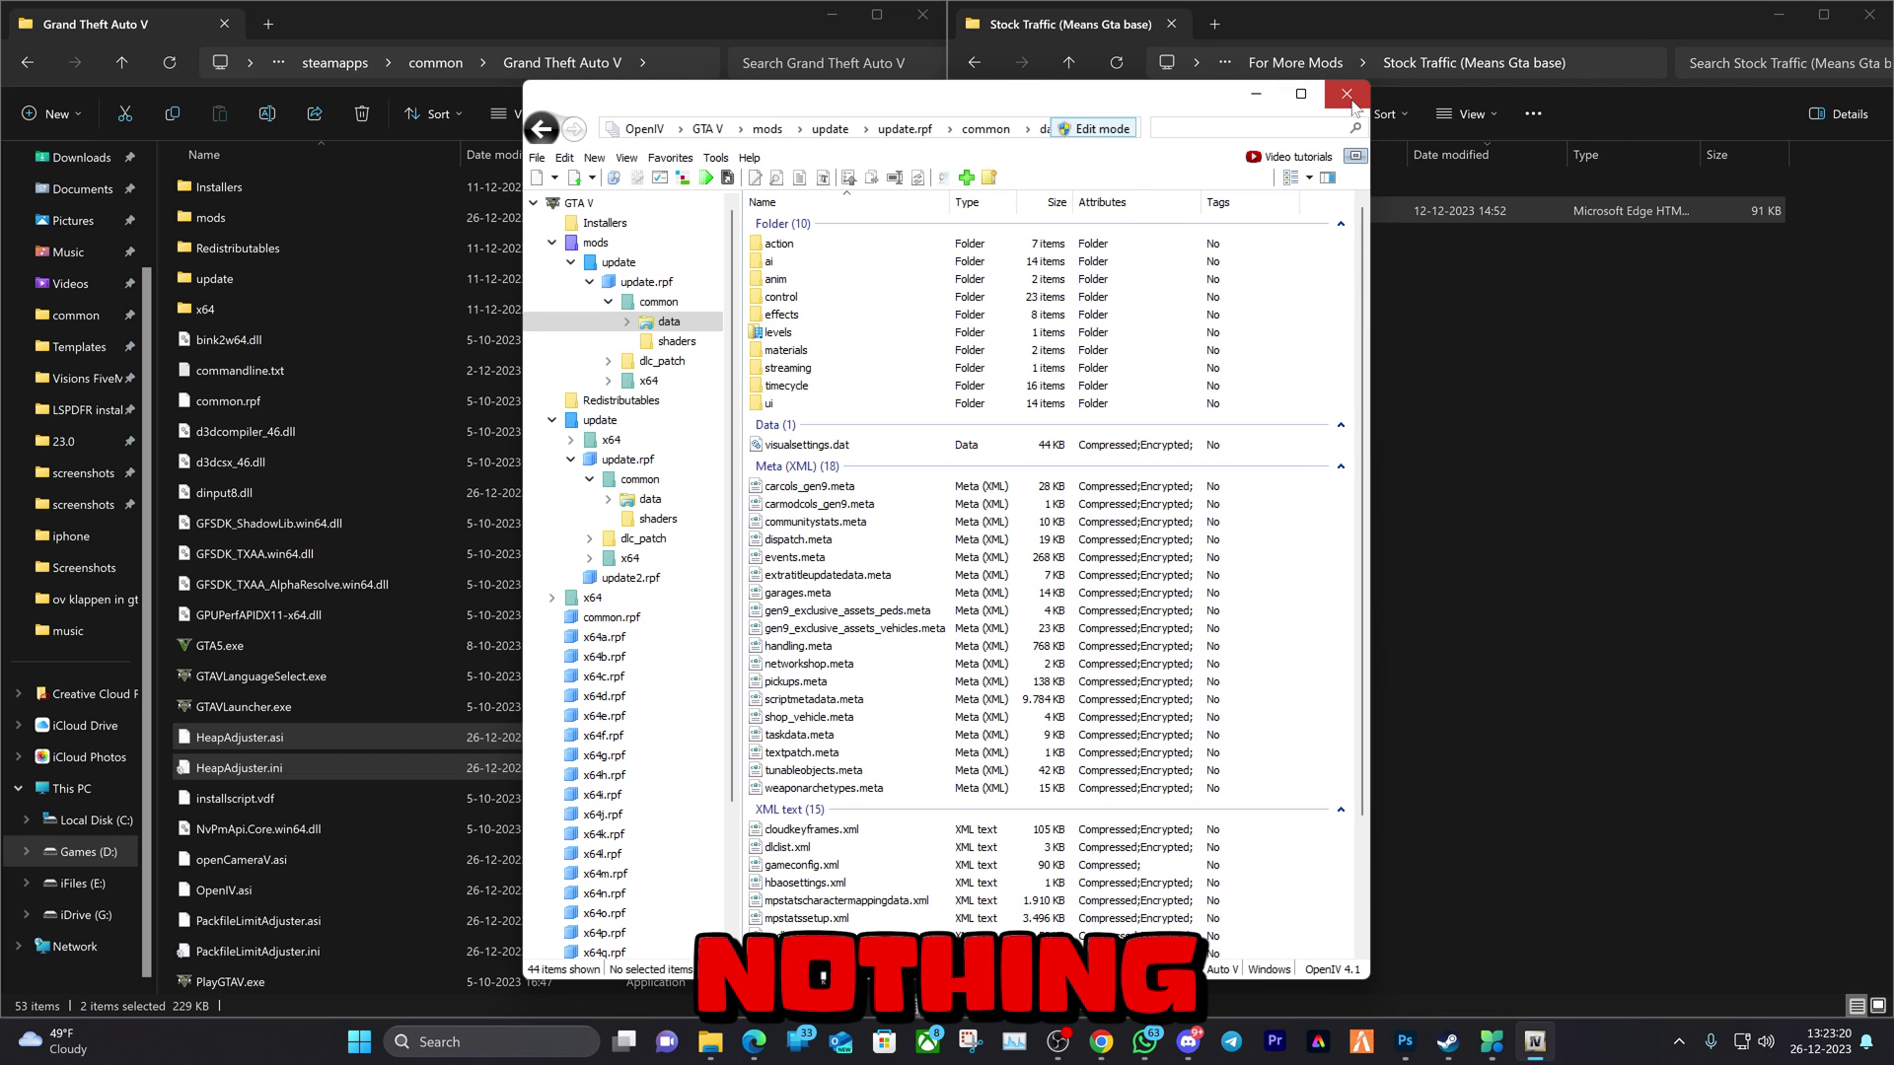
Step: Close OpenIV, returning to the Grand Theft Auto V and Stock Traffic gameconfig.xml windows
{"action": "left_click", "coordinate": [1348, 95]}
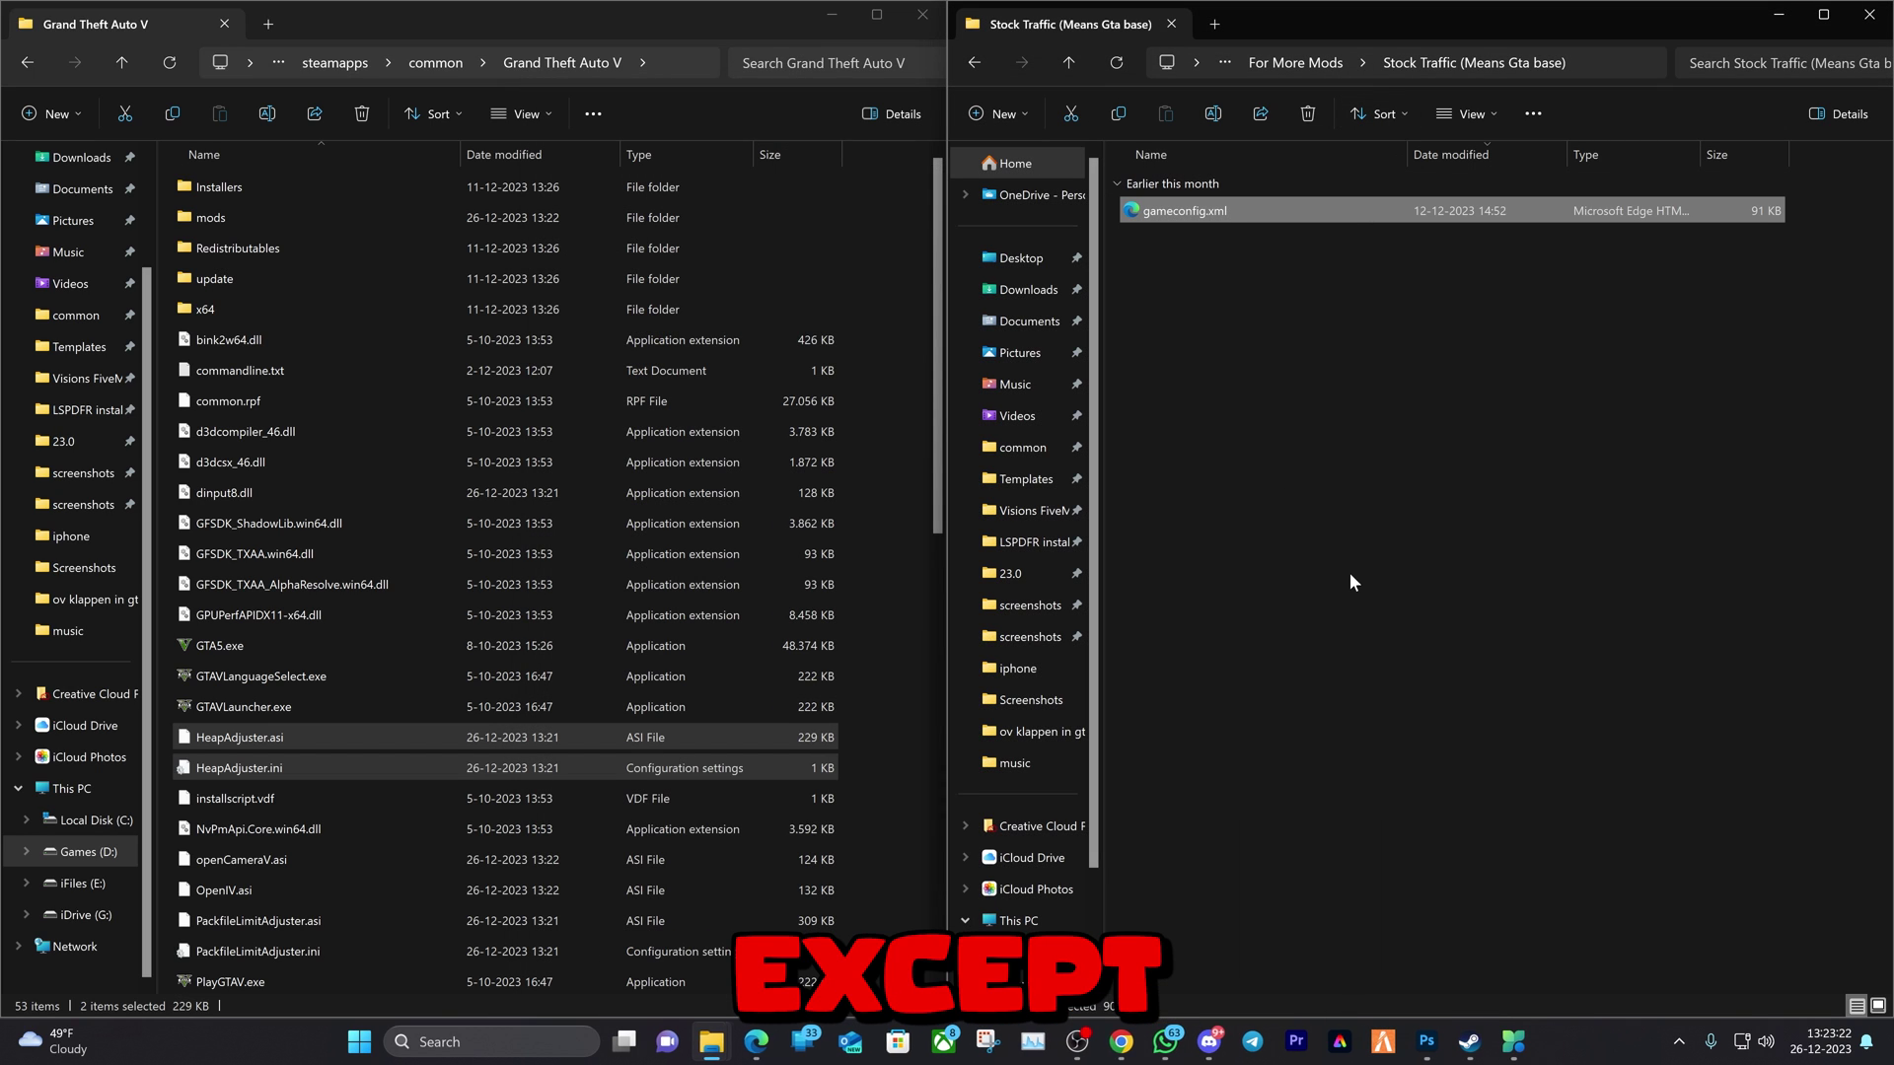